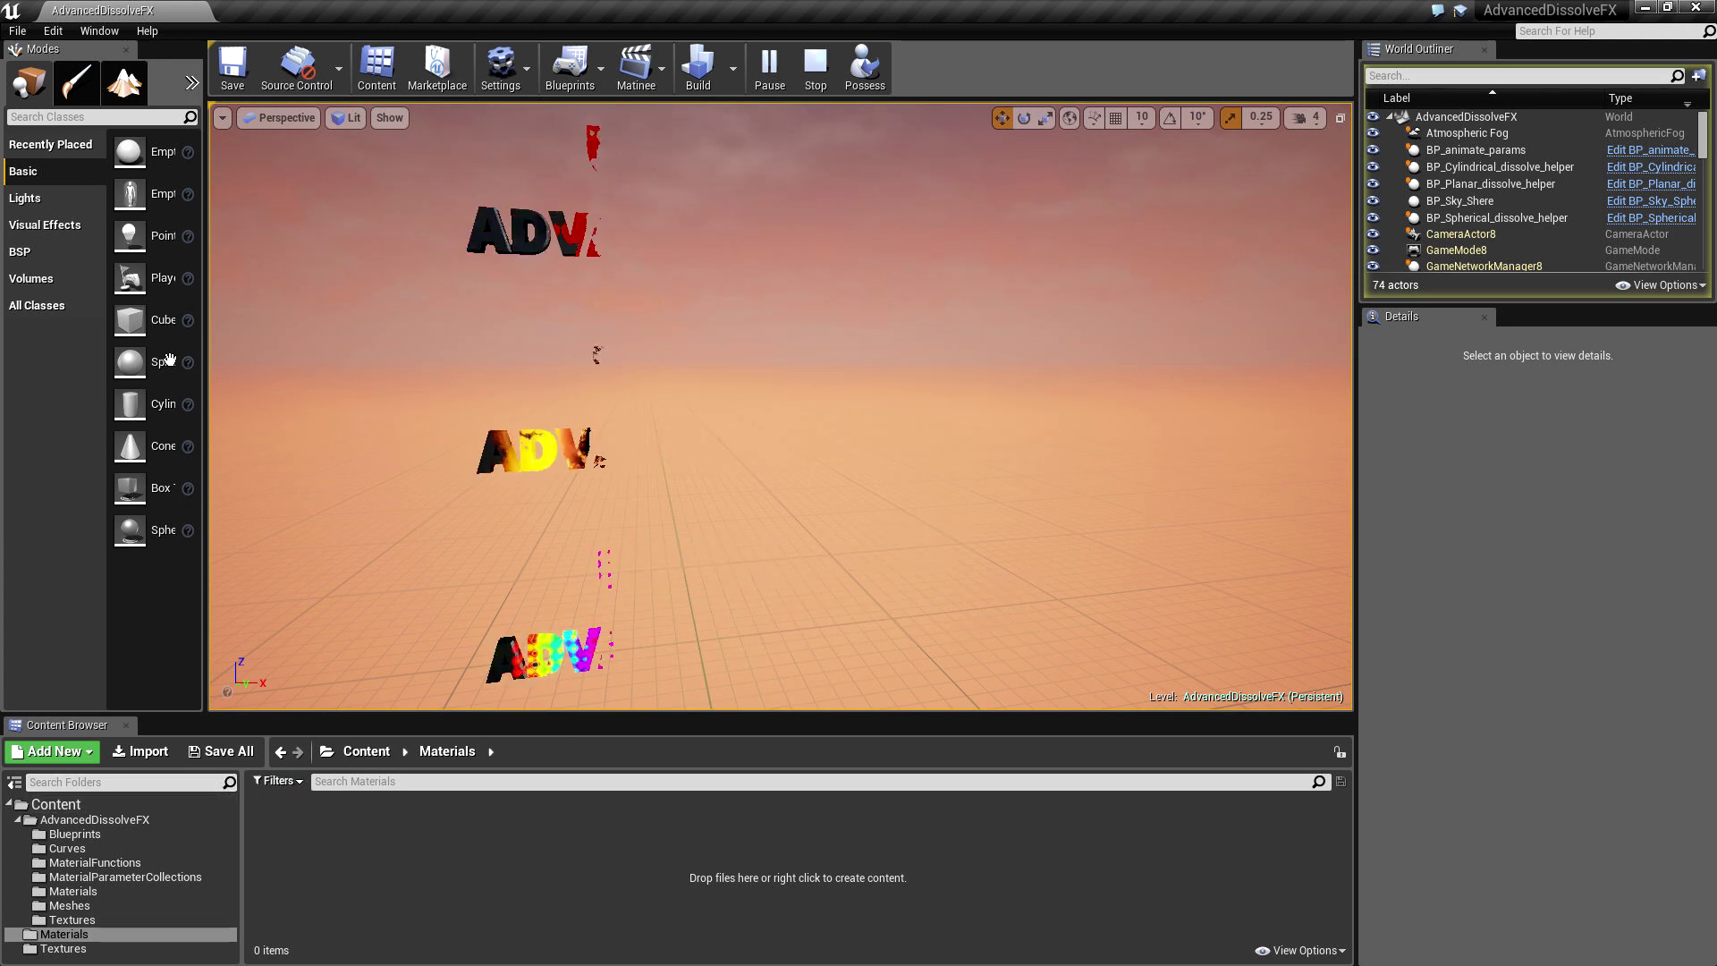
Step: Open a new Default-template level, ending the play session, and create a new material in Materials
click(17, 31)
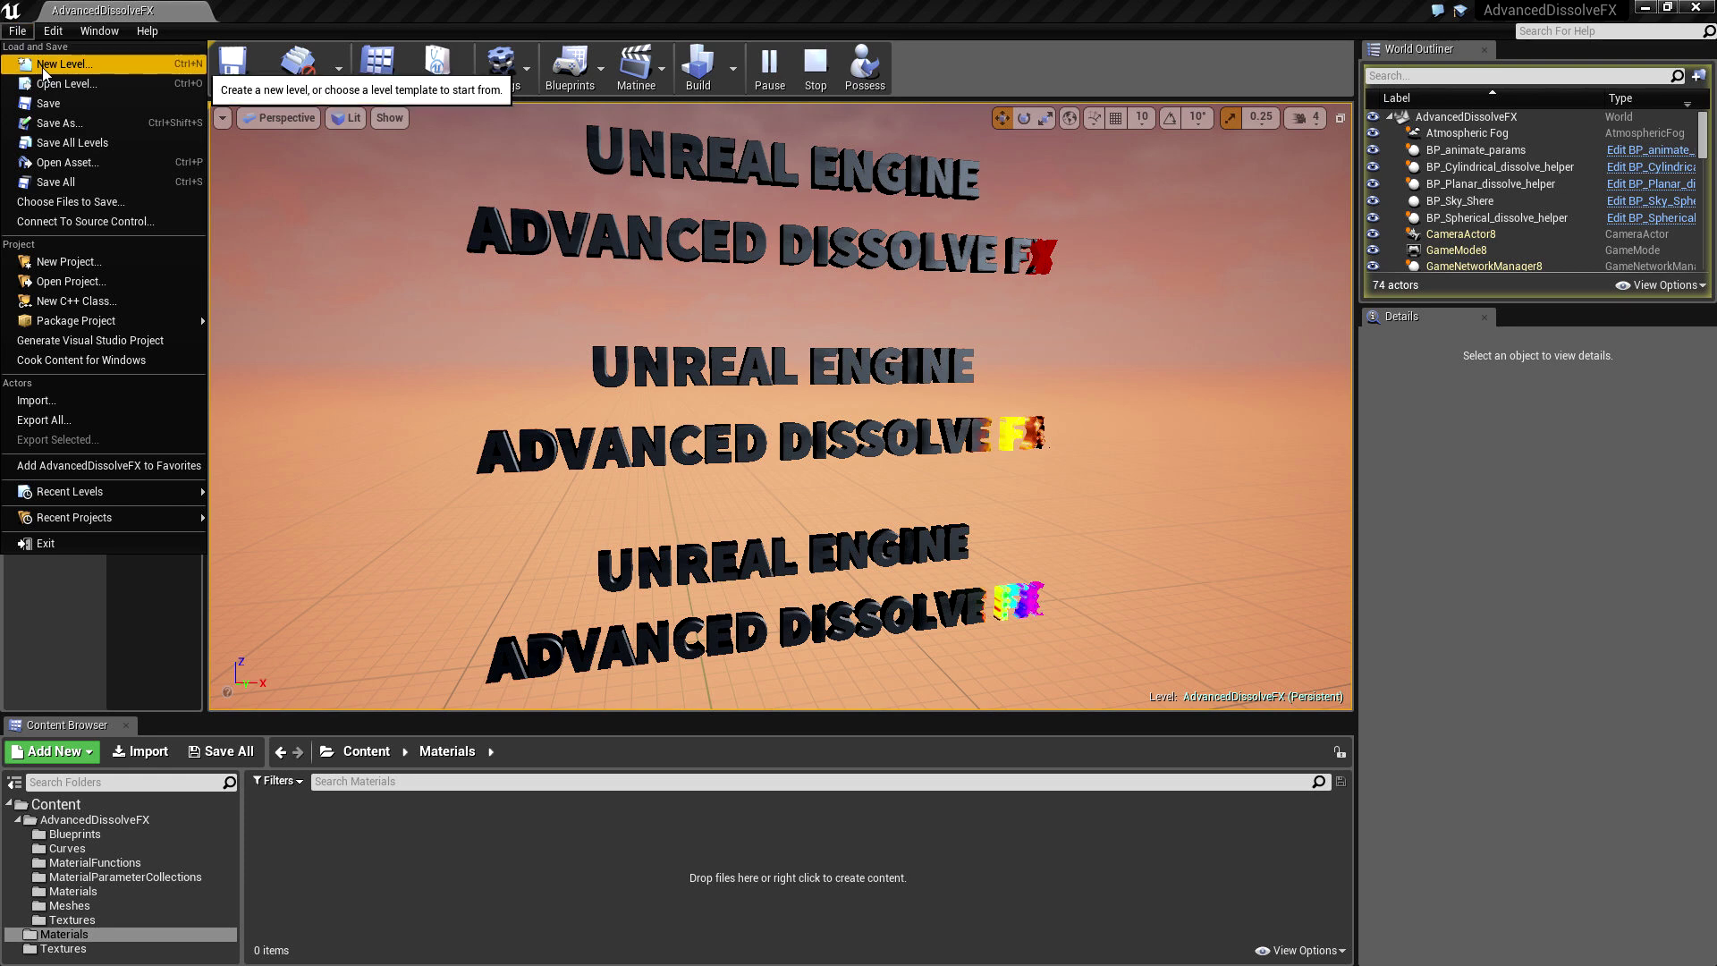
click(42, 67)
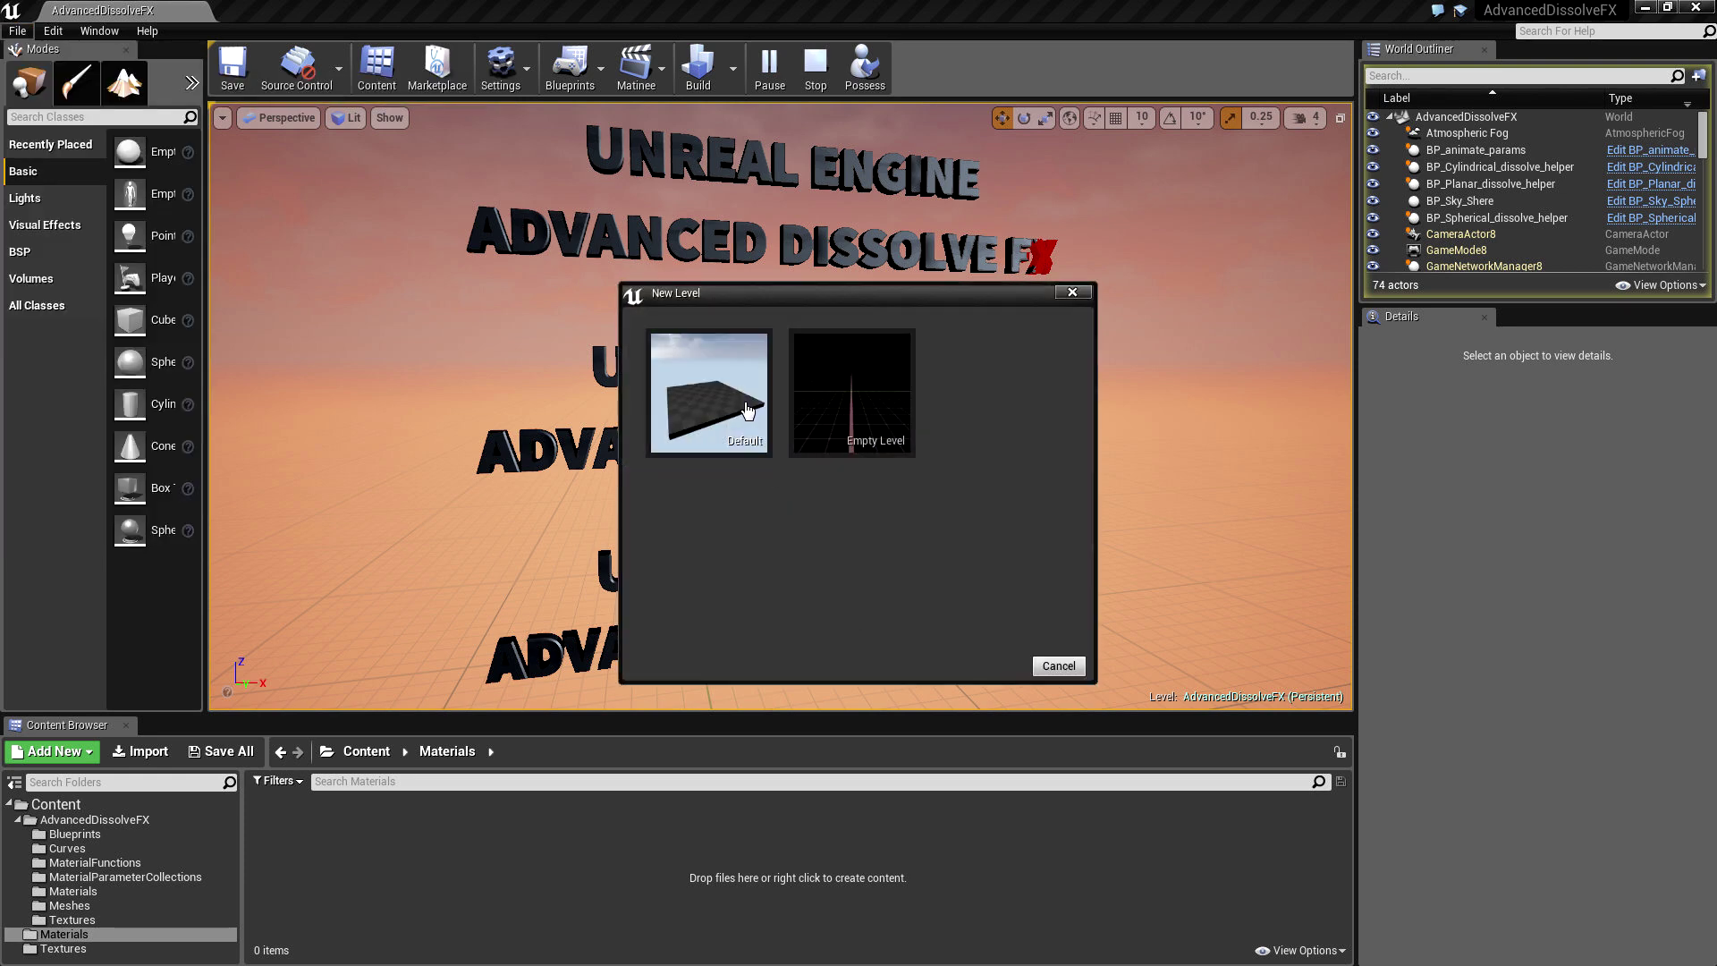
click(715, 412)
click(961, 532)
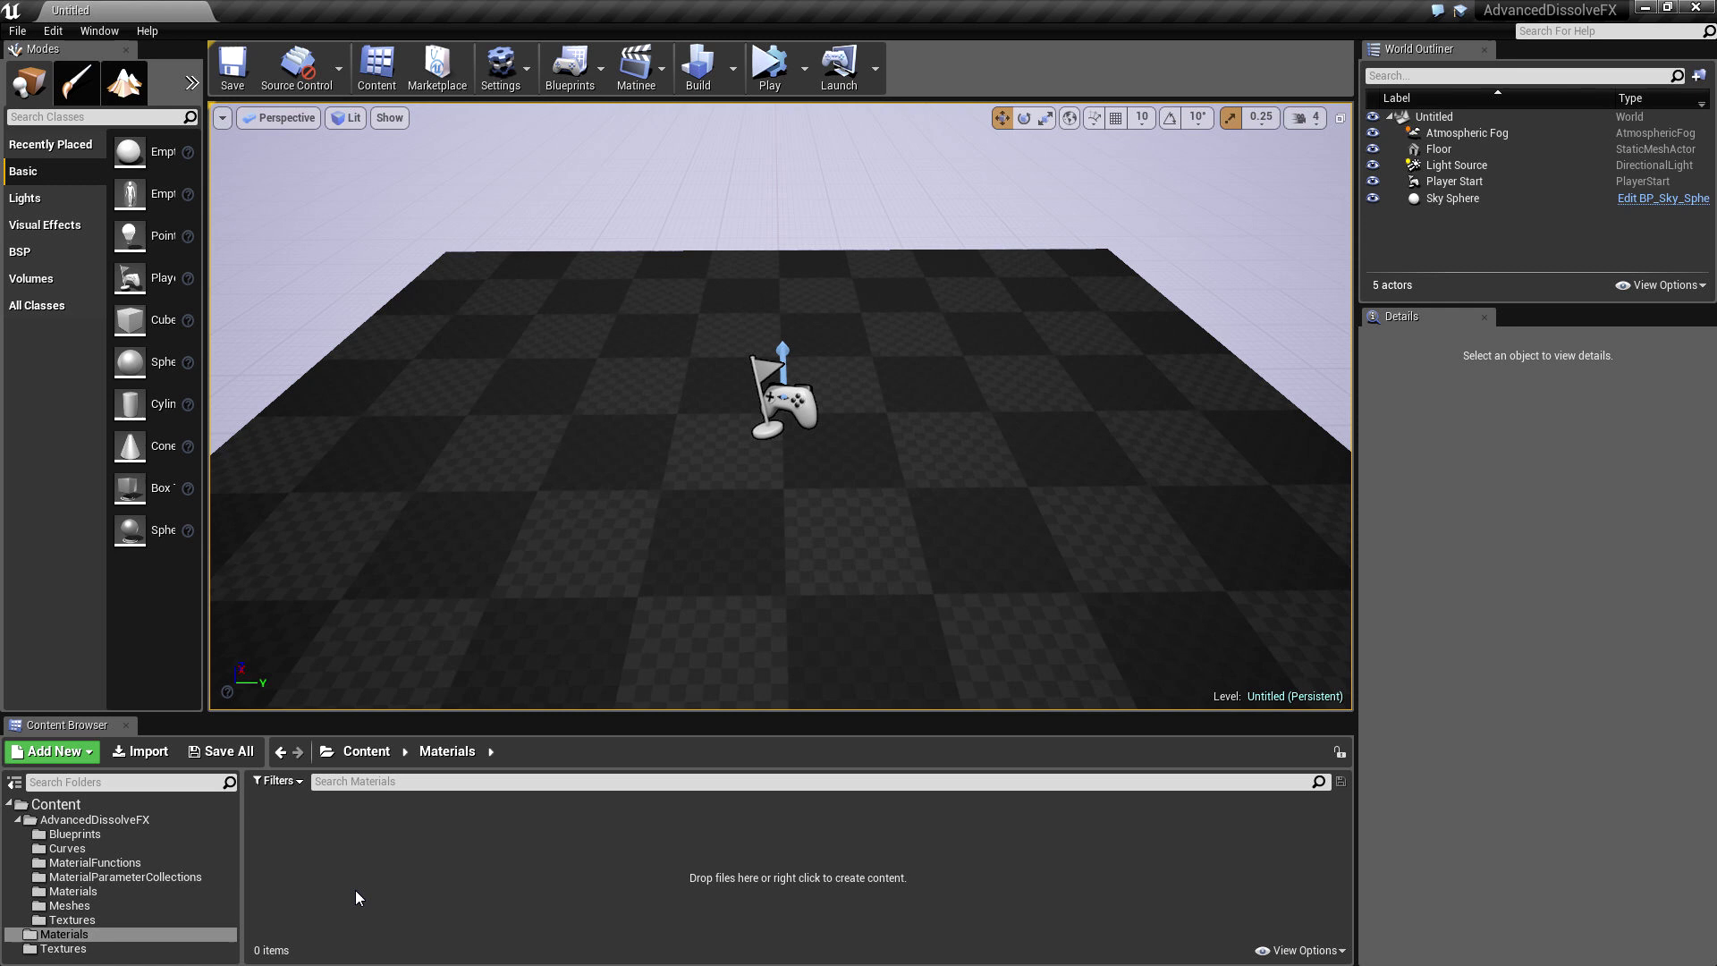
right_click(357, 869)
click(427, 617)
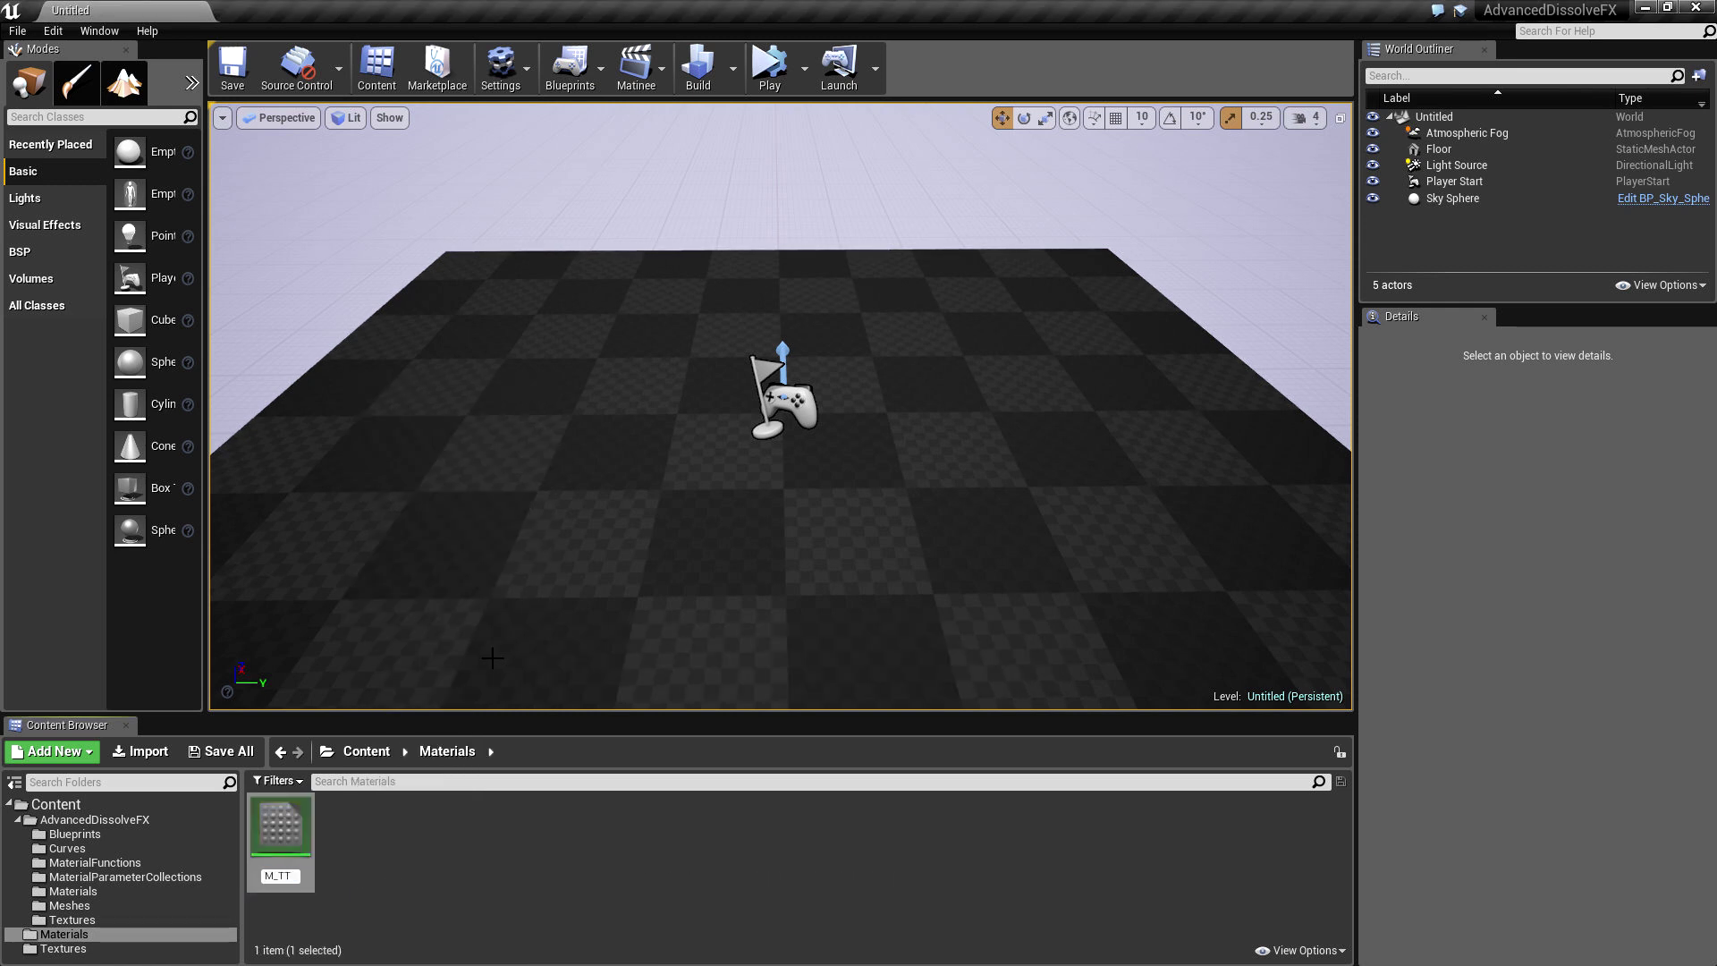
Step: Name the material M_TT and add an MF_Planar_dissolve function node to its graph
text(M_TT)
key(Return)
key(Return)
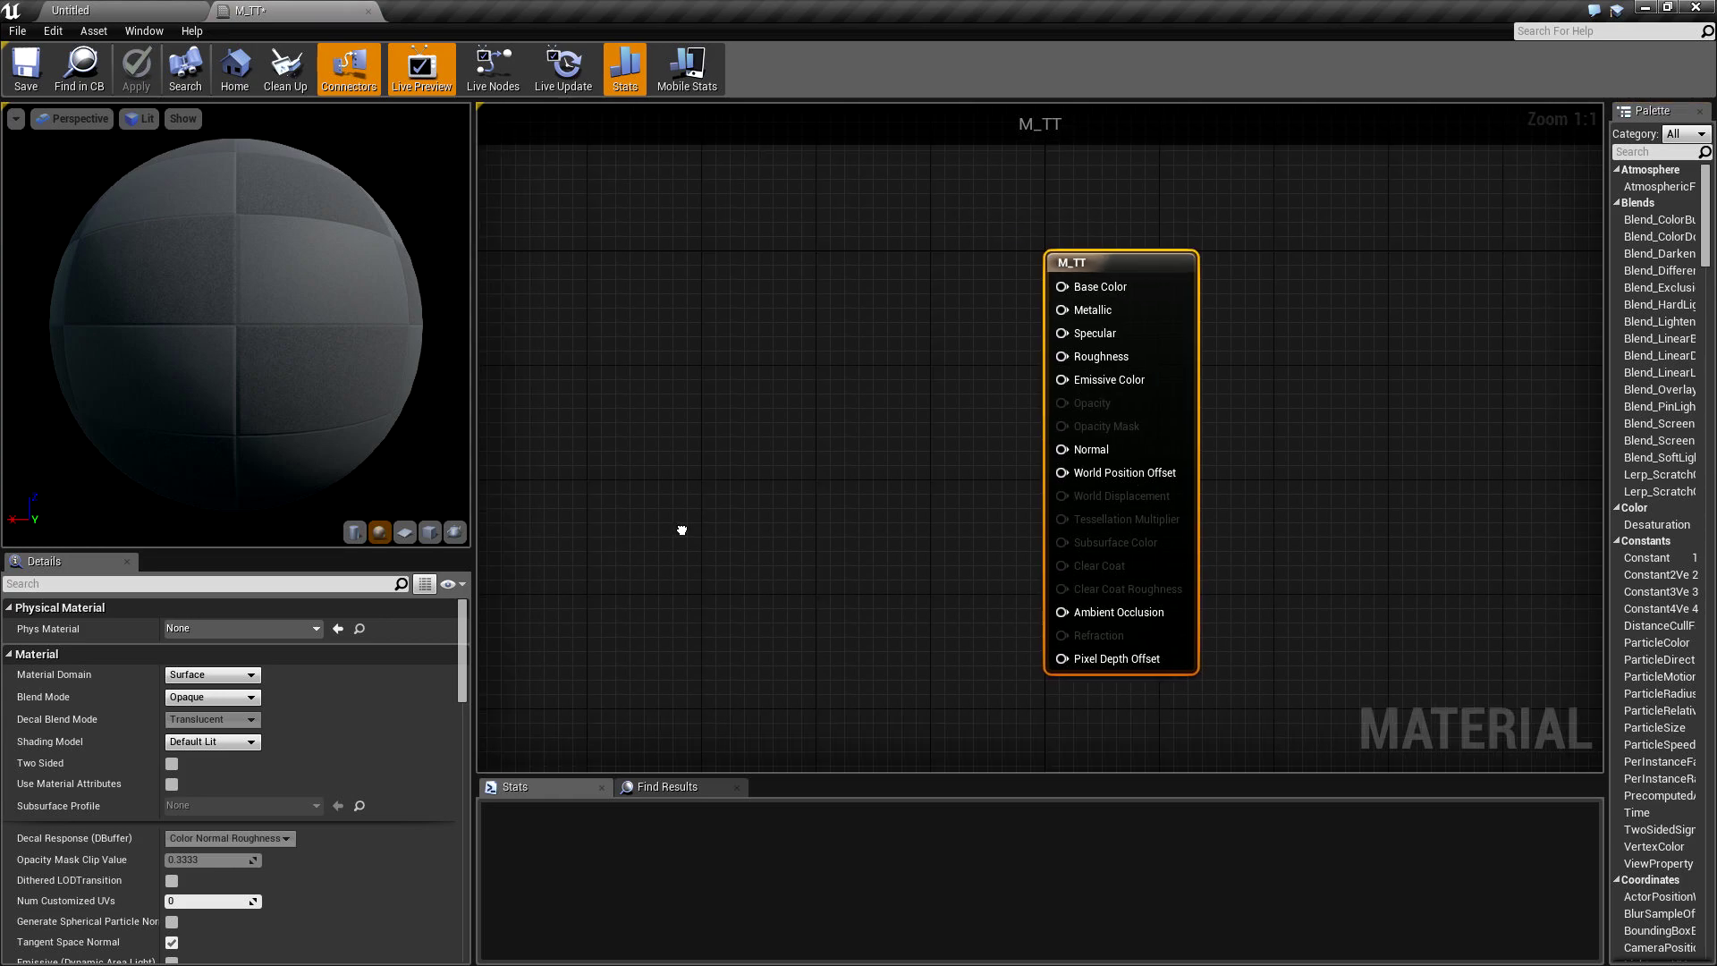
click(153, 11)
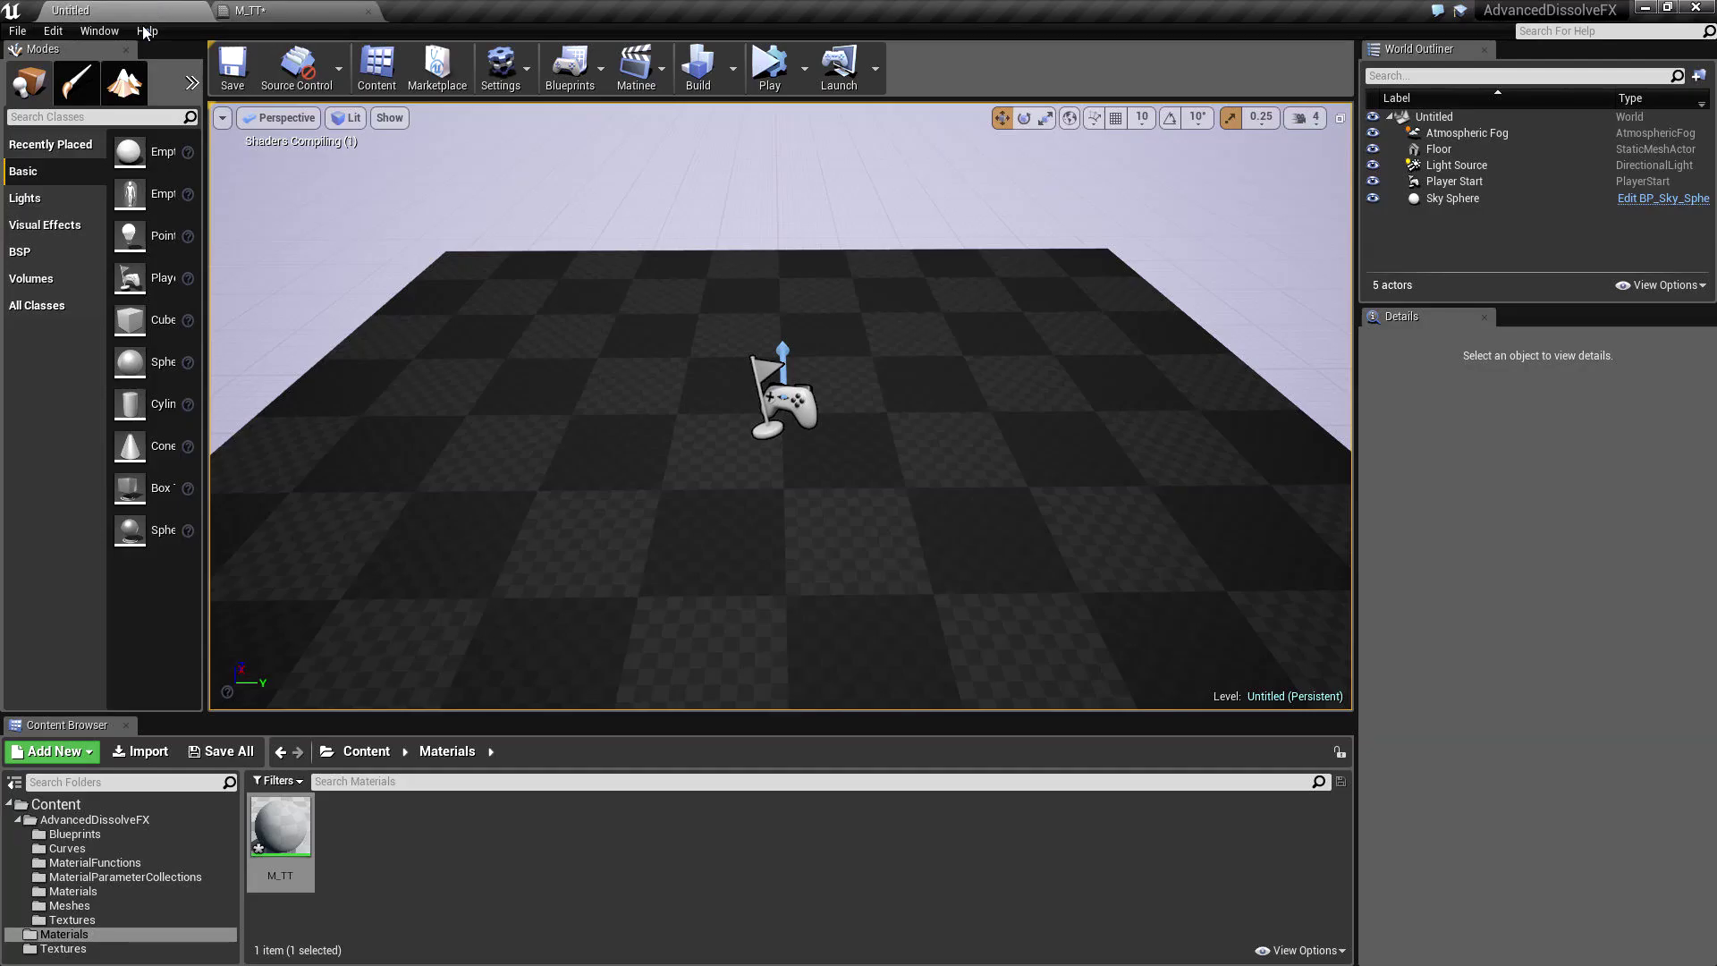
click(95, 863)
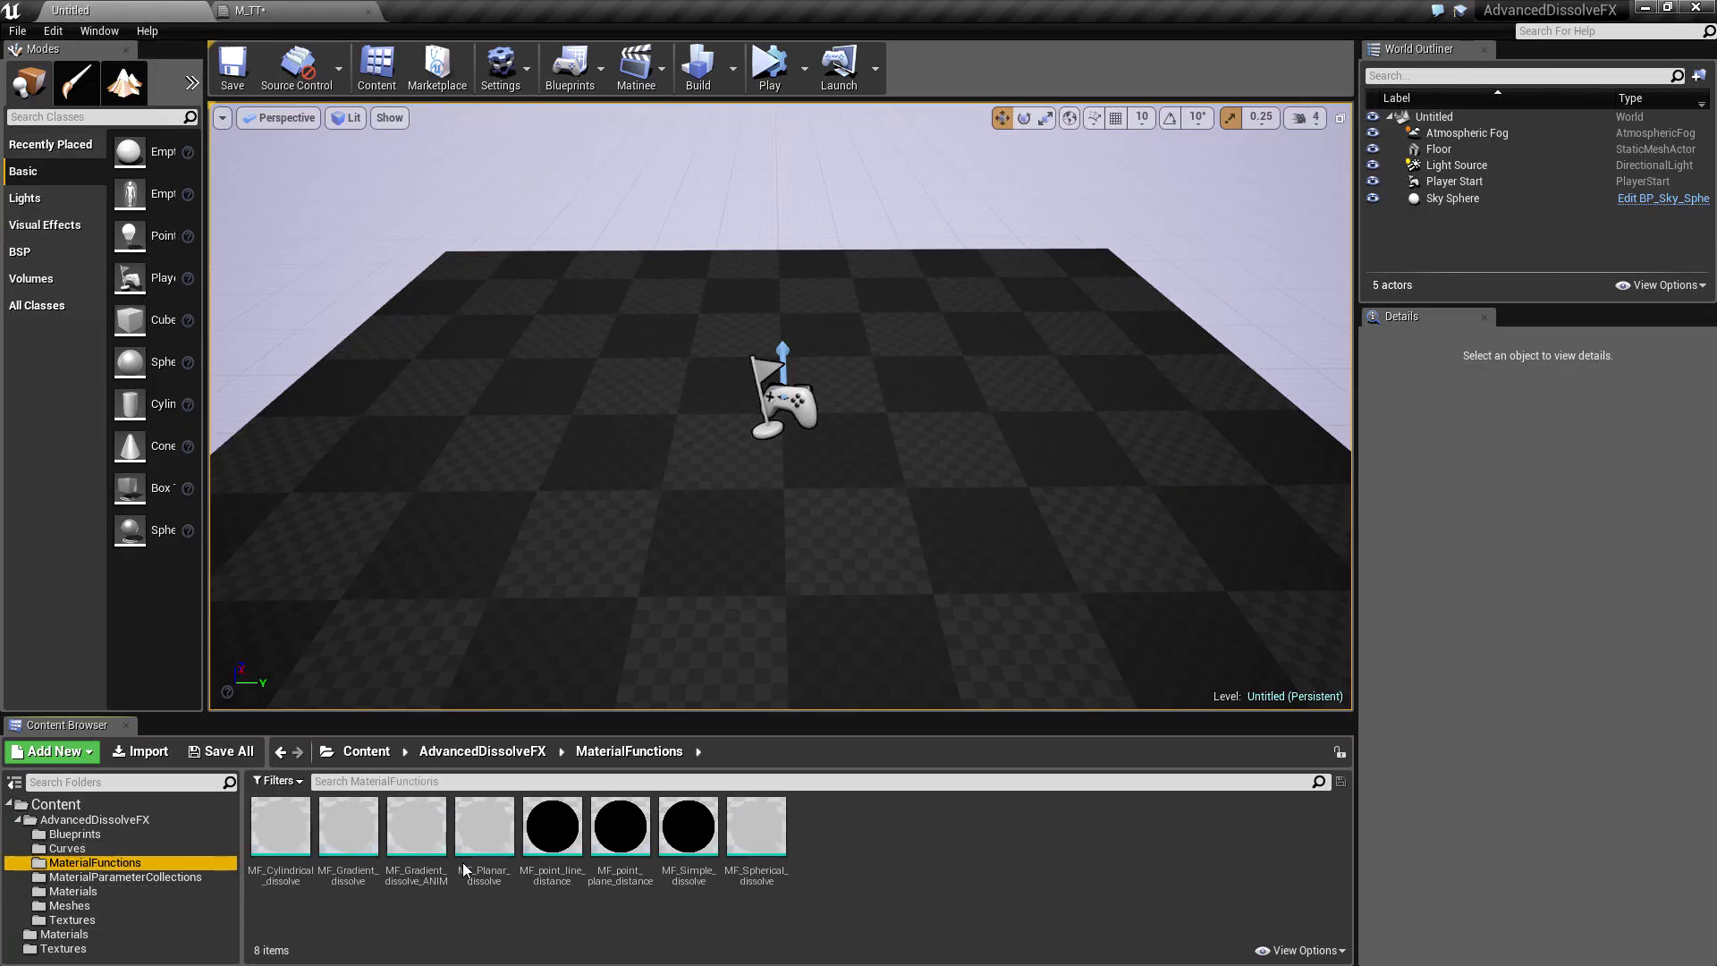
click(464, 862)
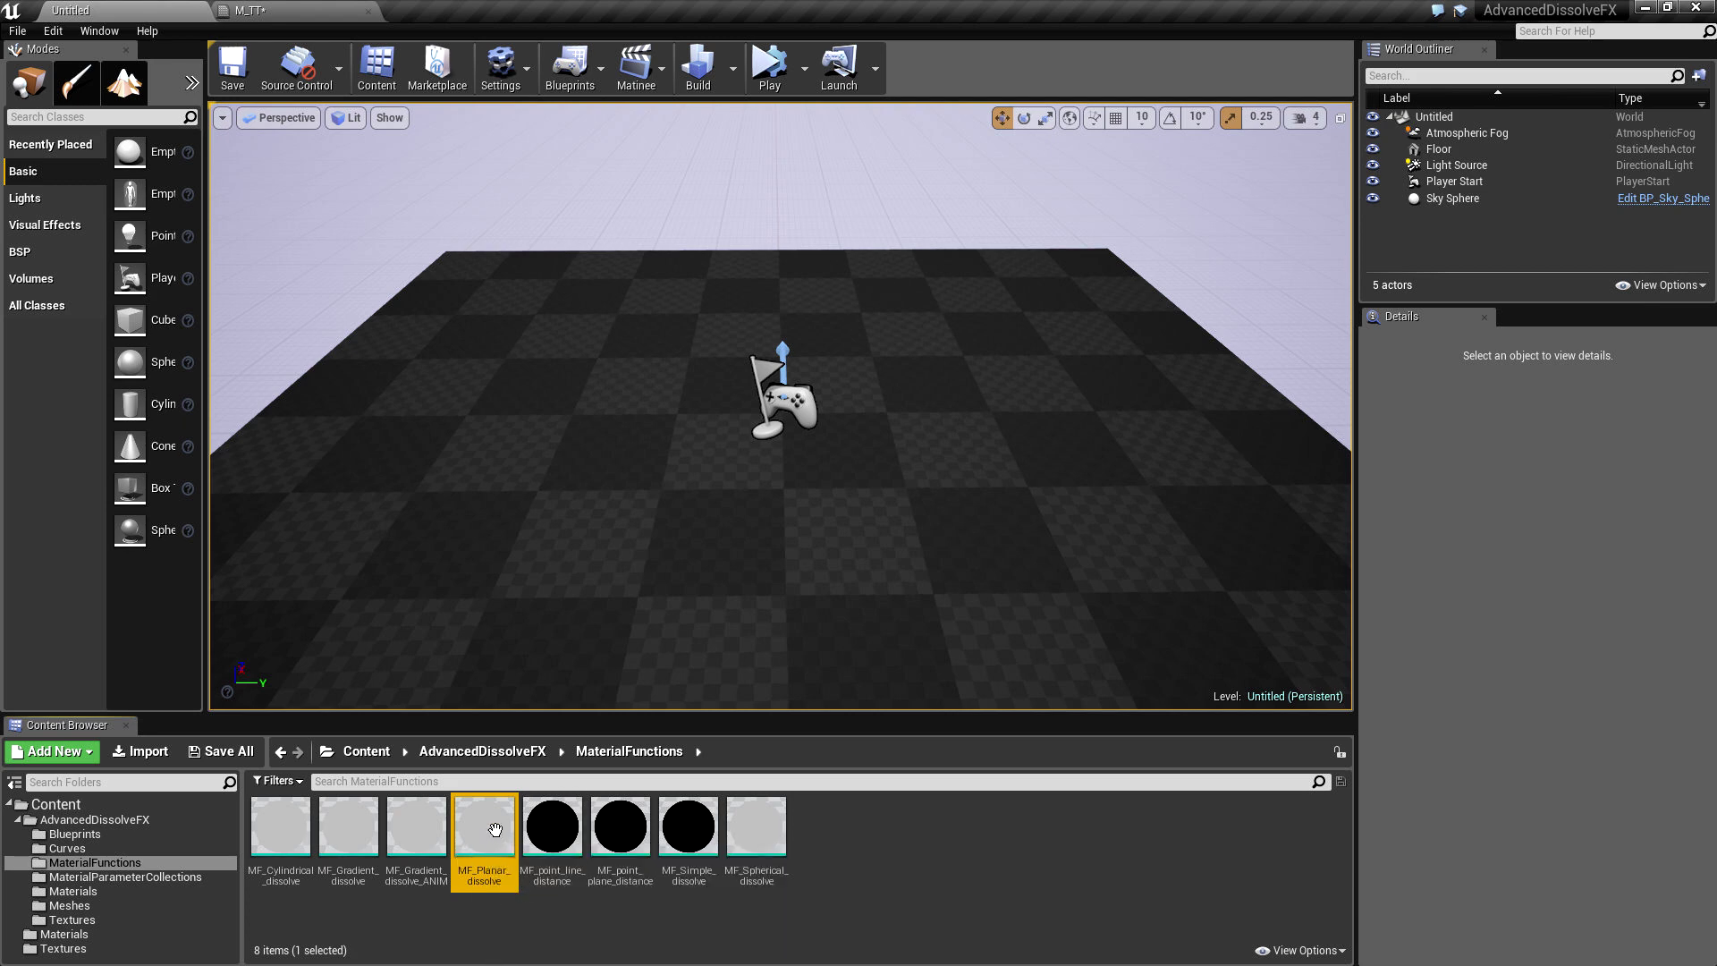
drag(494, 830, 609, 576)
right_drag(784, 425, 958, 426)
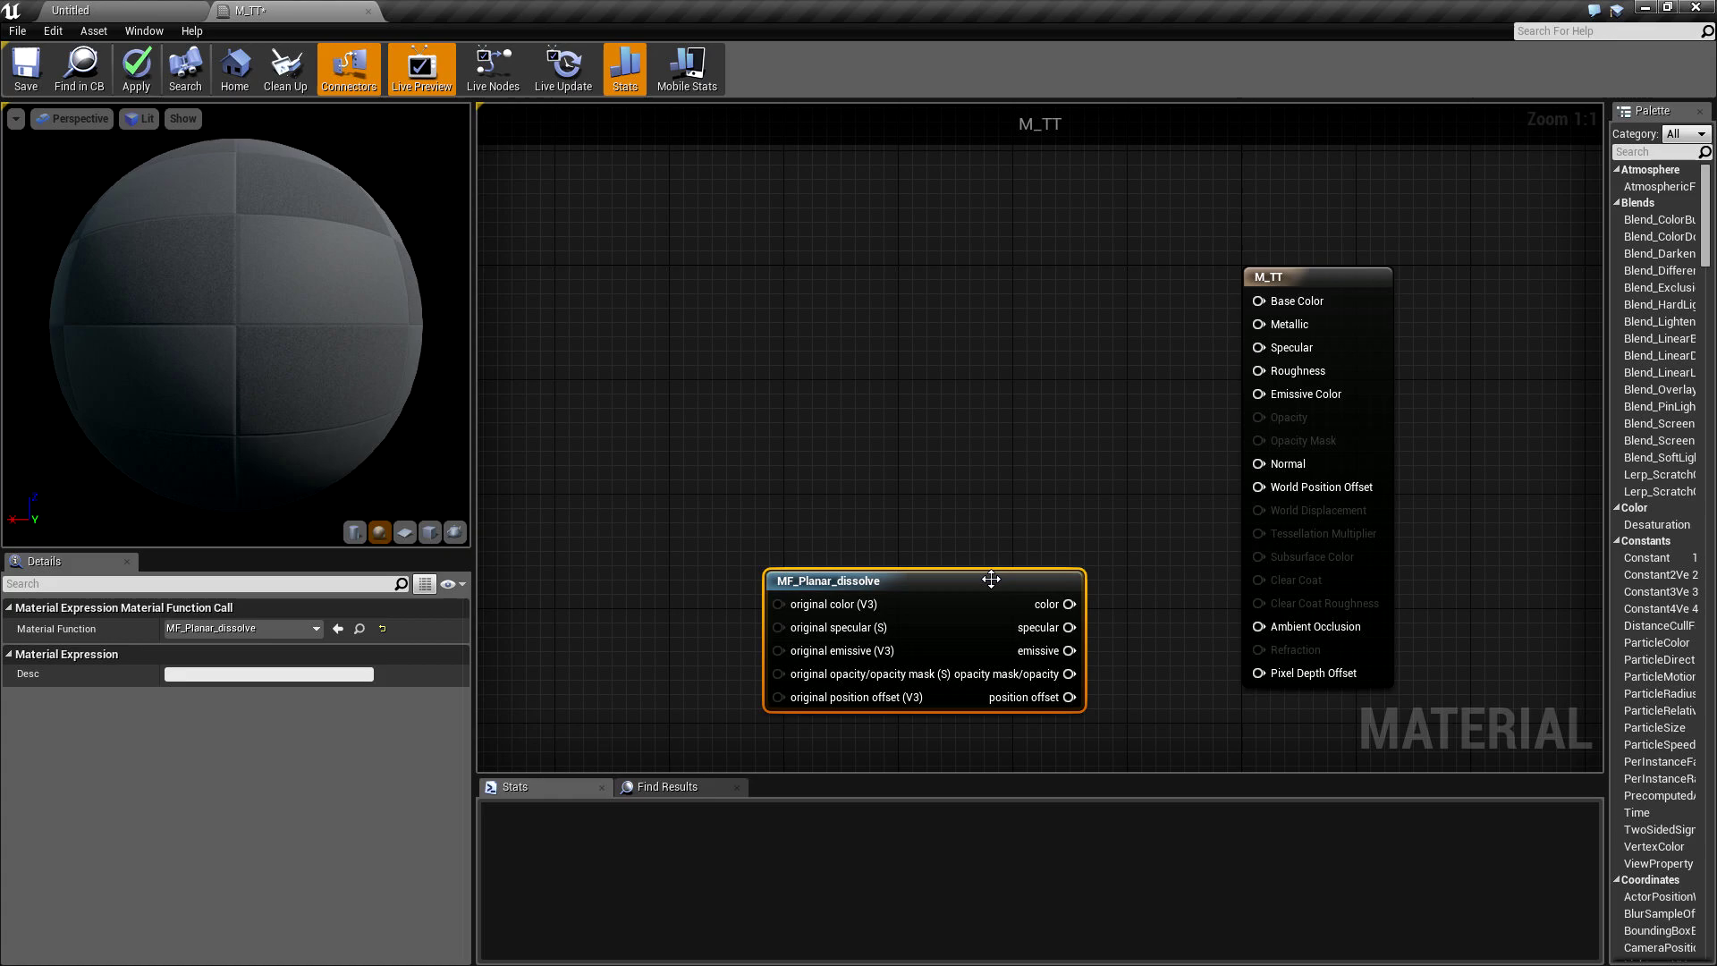
Step: Add Texture Sample nodes for the tiles and medians textures to the M_TT graph
click(116, 10)
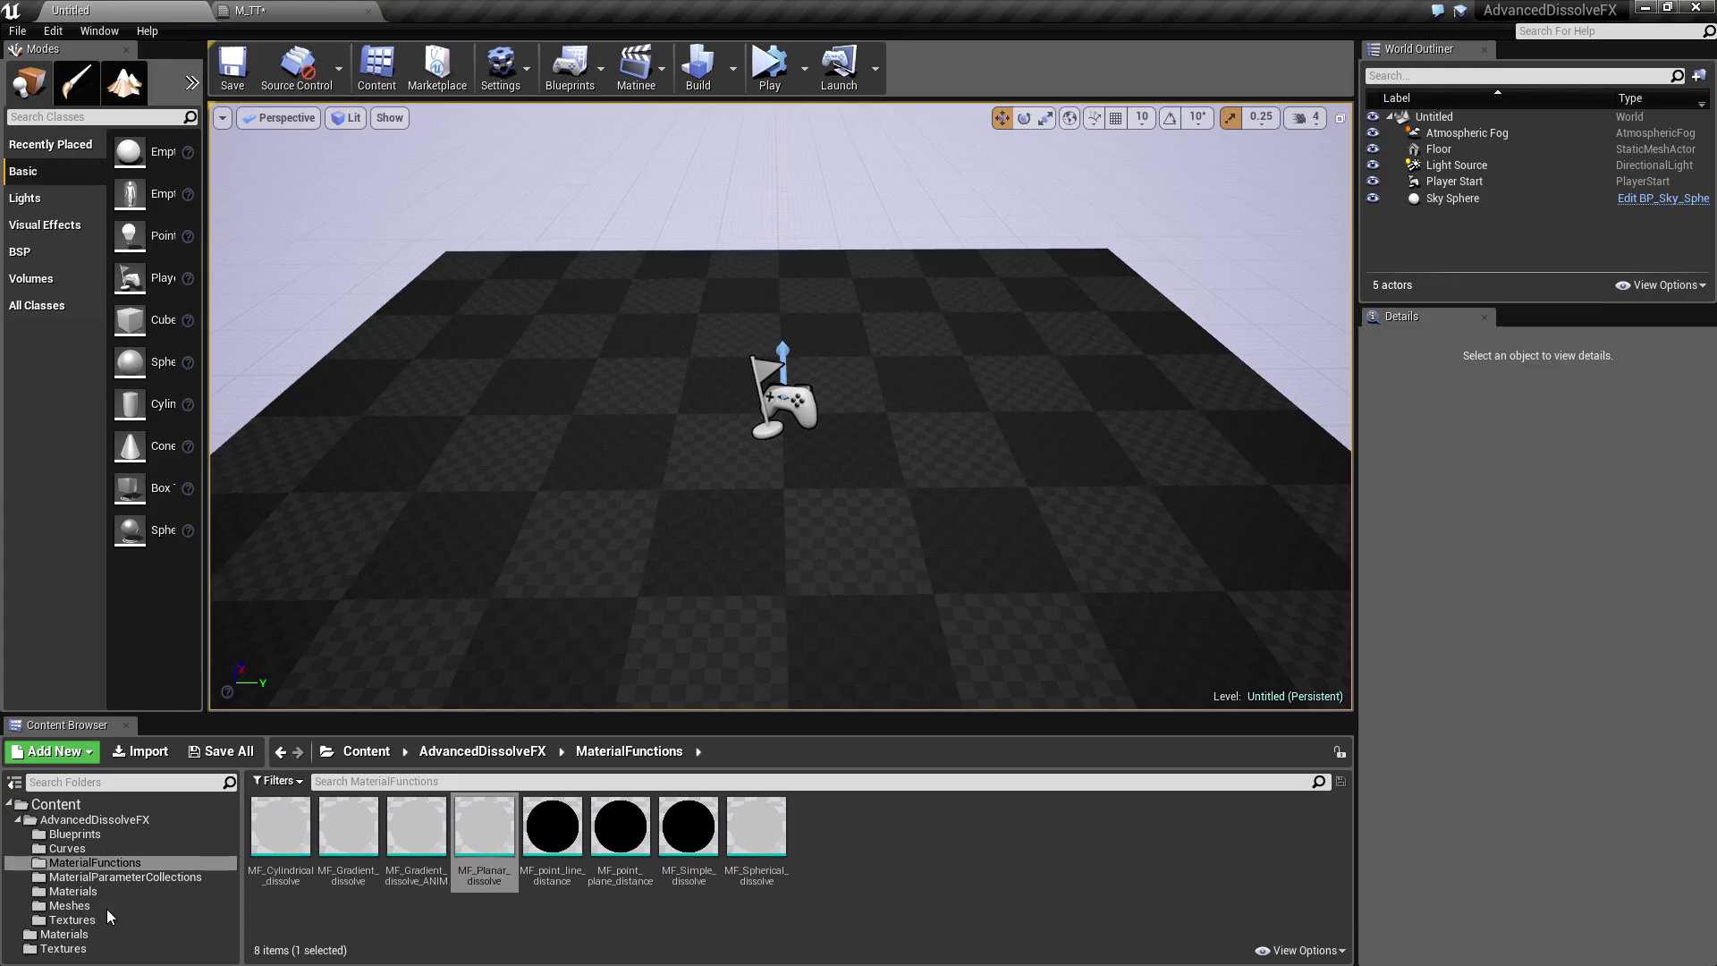
click(64, 948)
ctrl+click(345, 838)
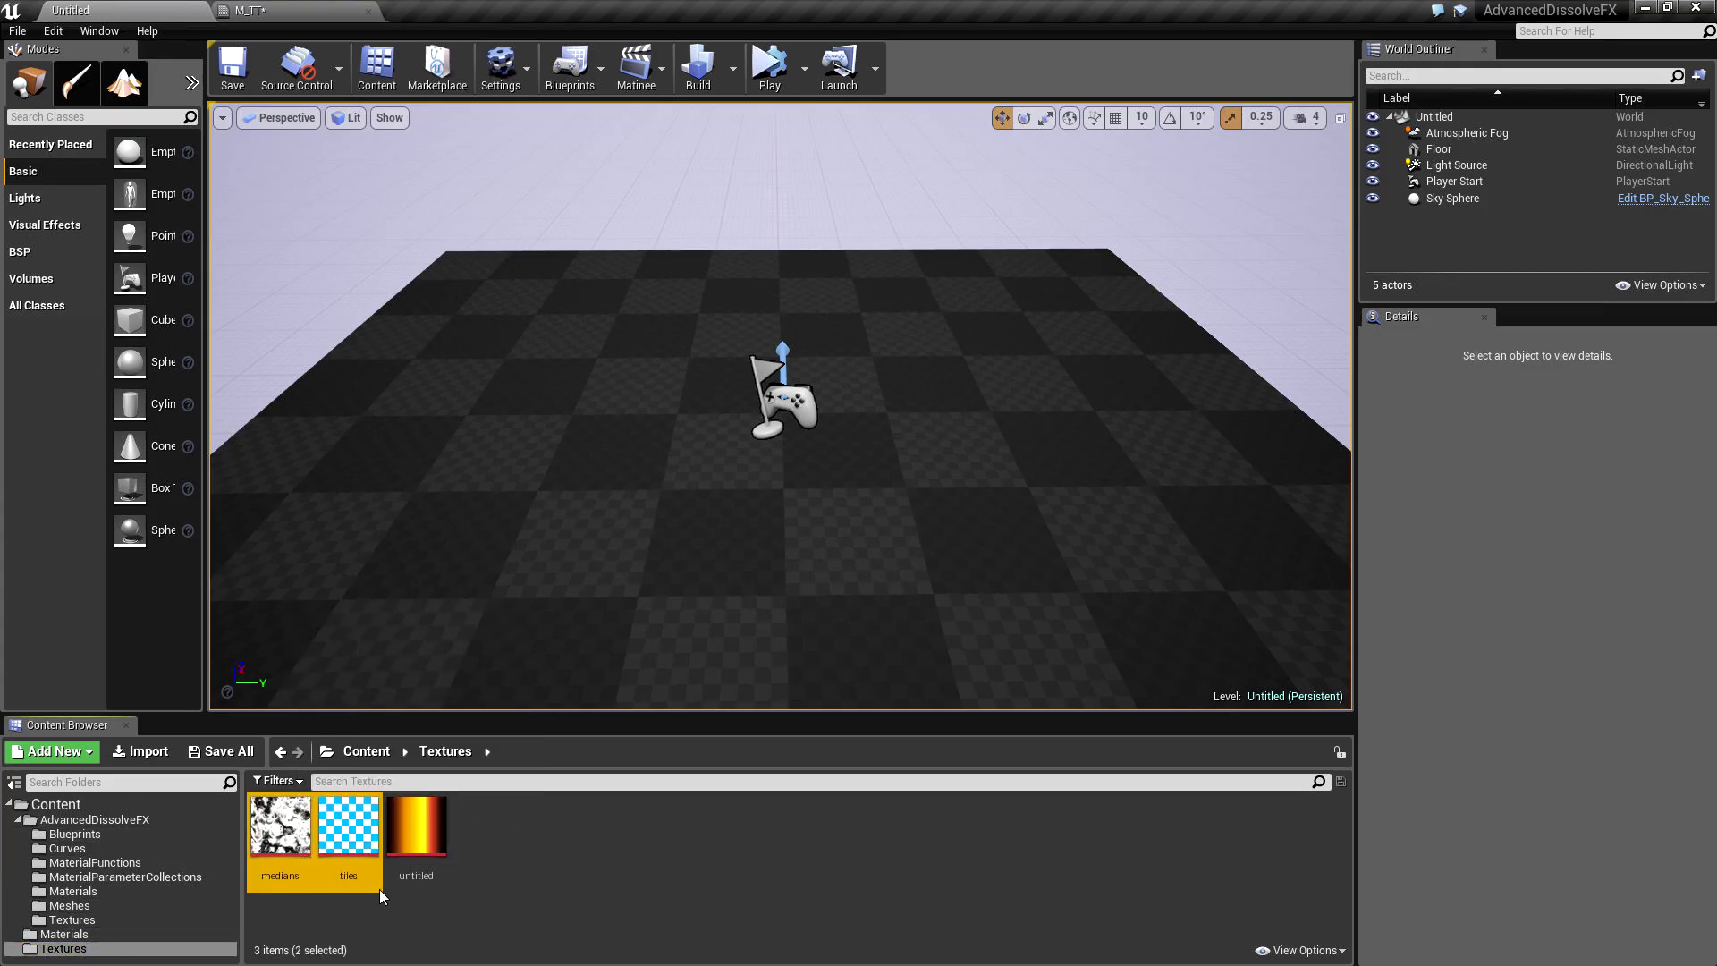
drag(346, 838, 849, 145)
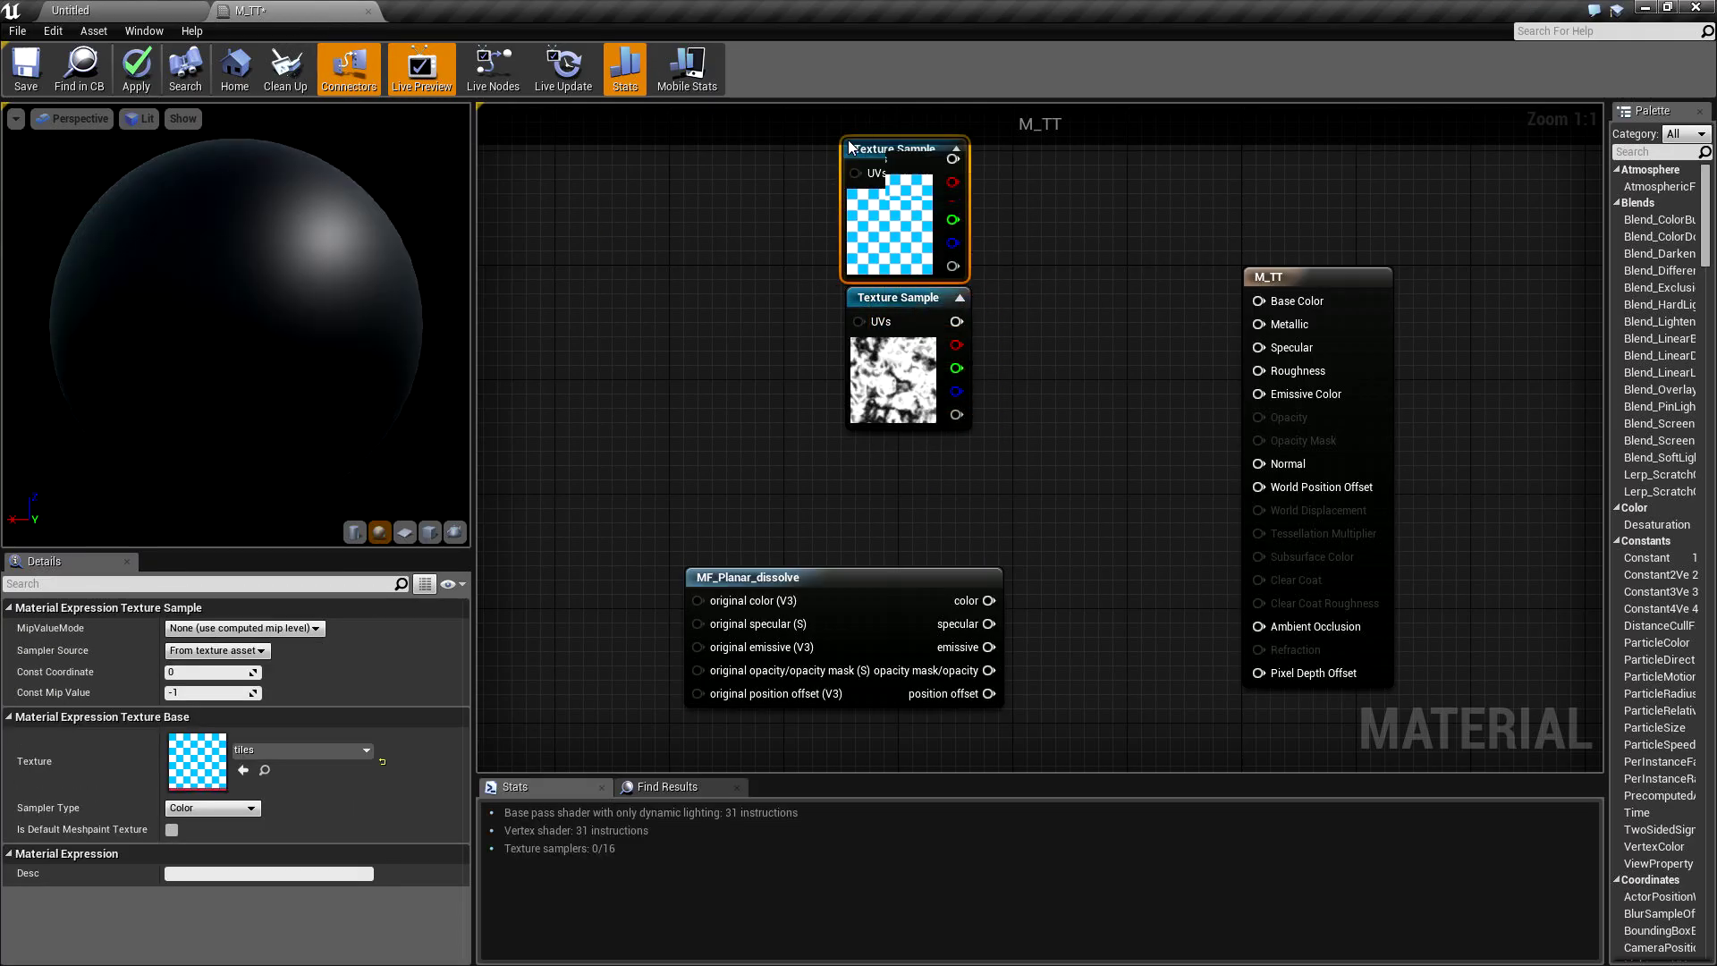
Step: Add a Lerp with tiles in A, medians in B and the dissolve opacity mask in Alpha
mouse_move(1069, 317)
right_down()
mouse_move(1069, 353)
mouse_move(1043, 328)
mouse_move(1052, 309)
right_up()
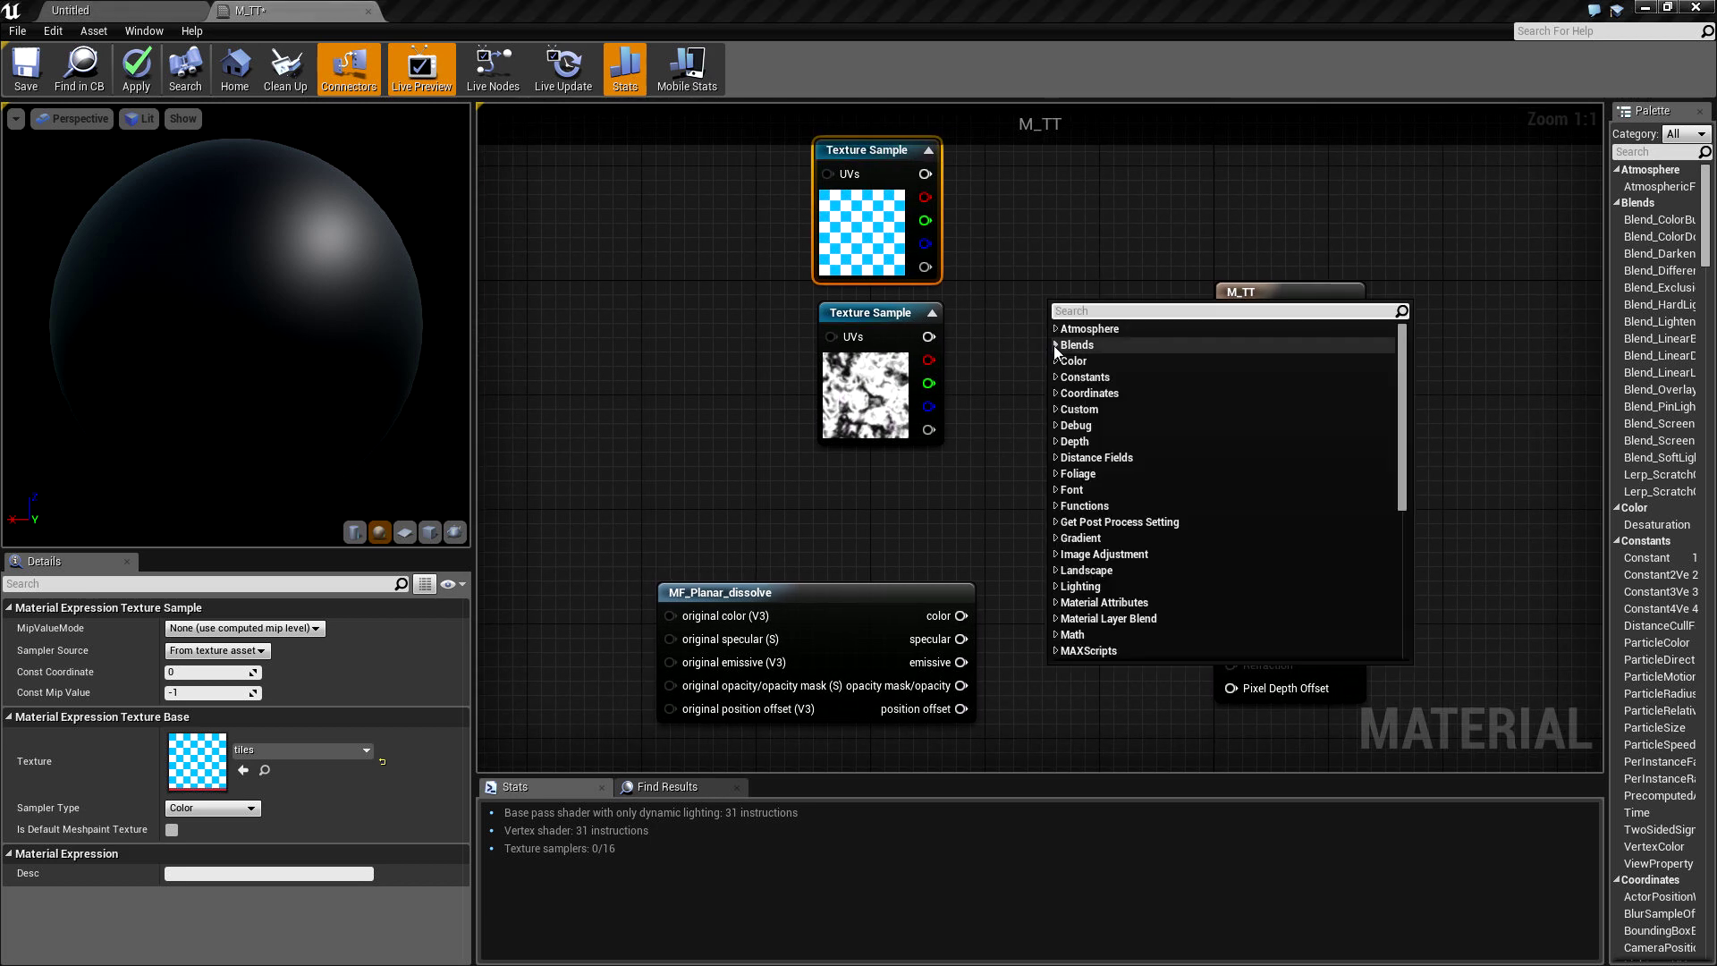
text(lerp)
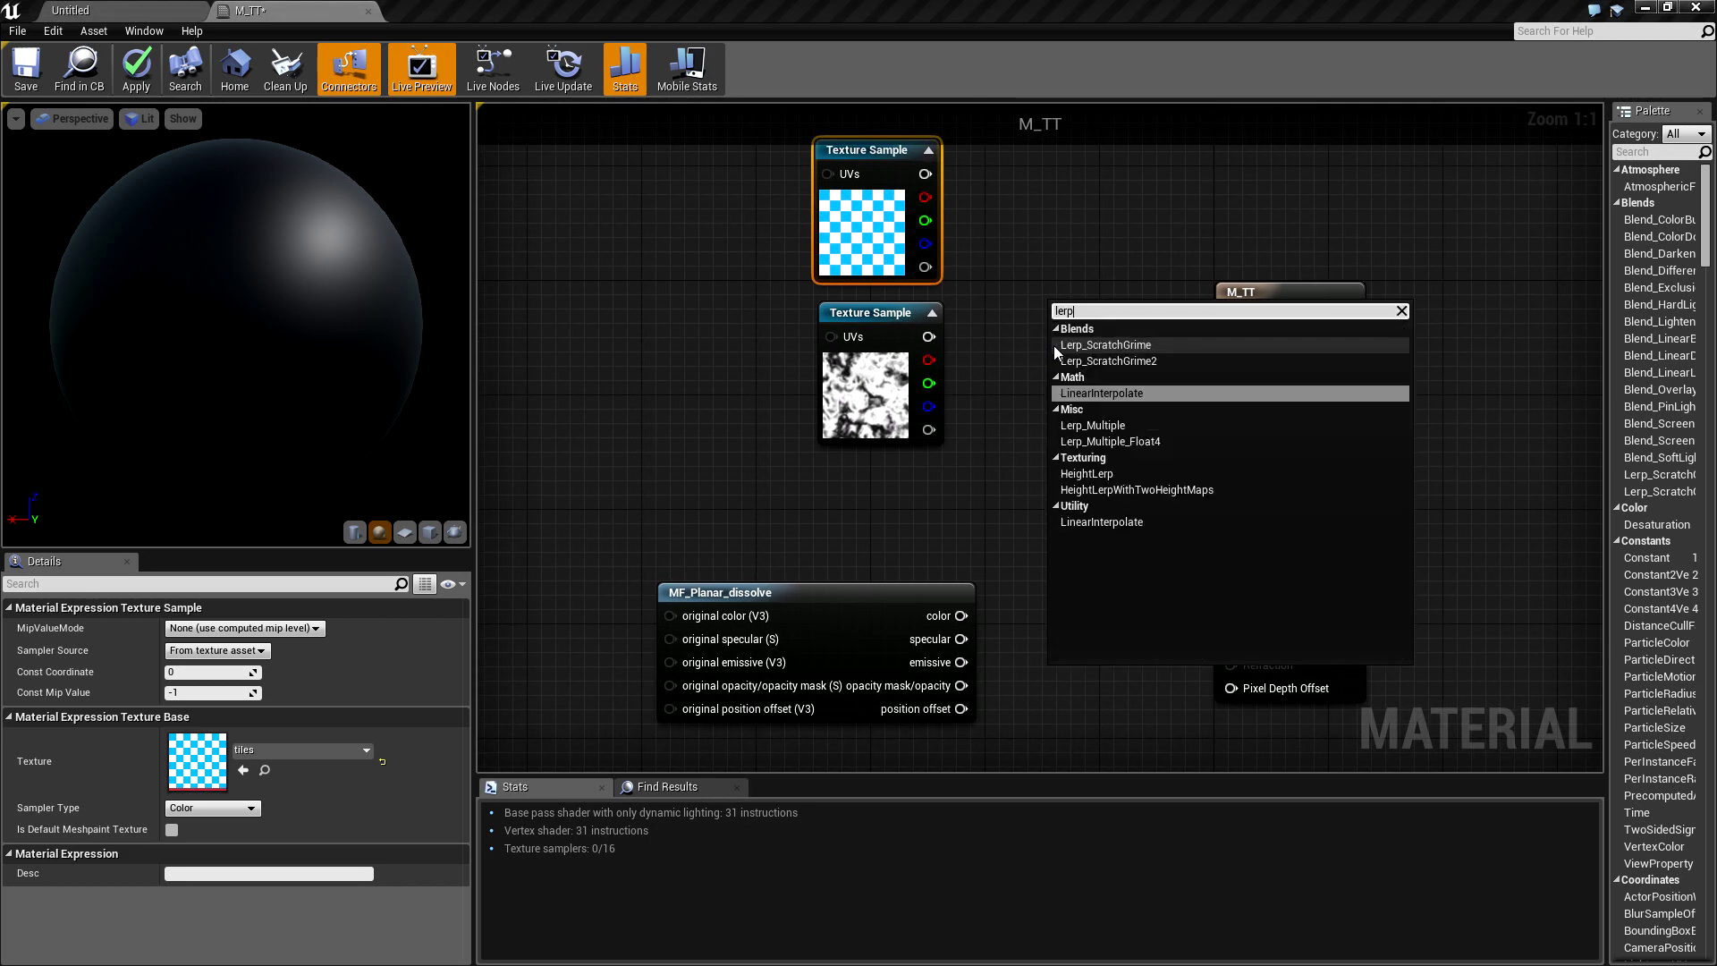
key(Return)
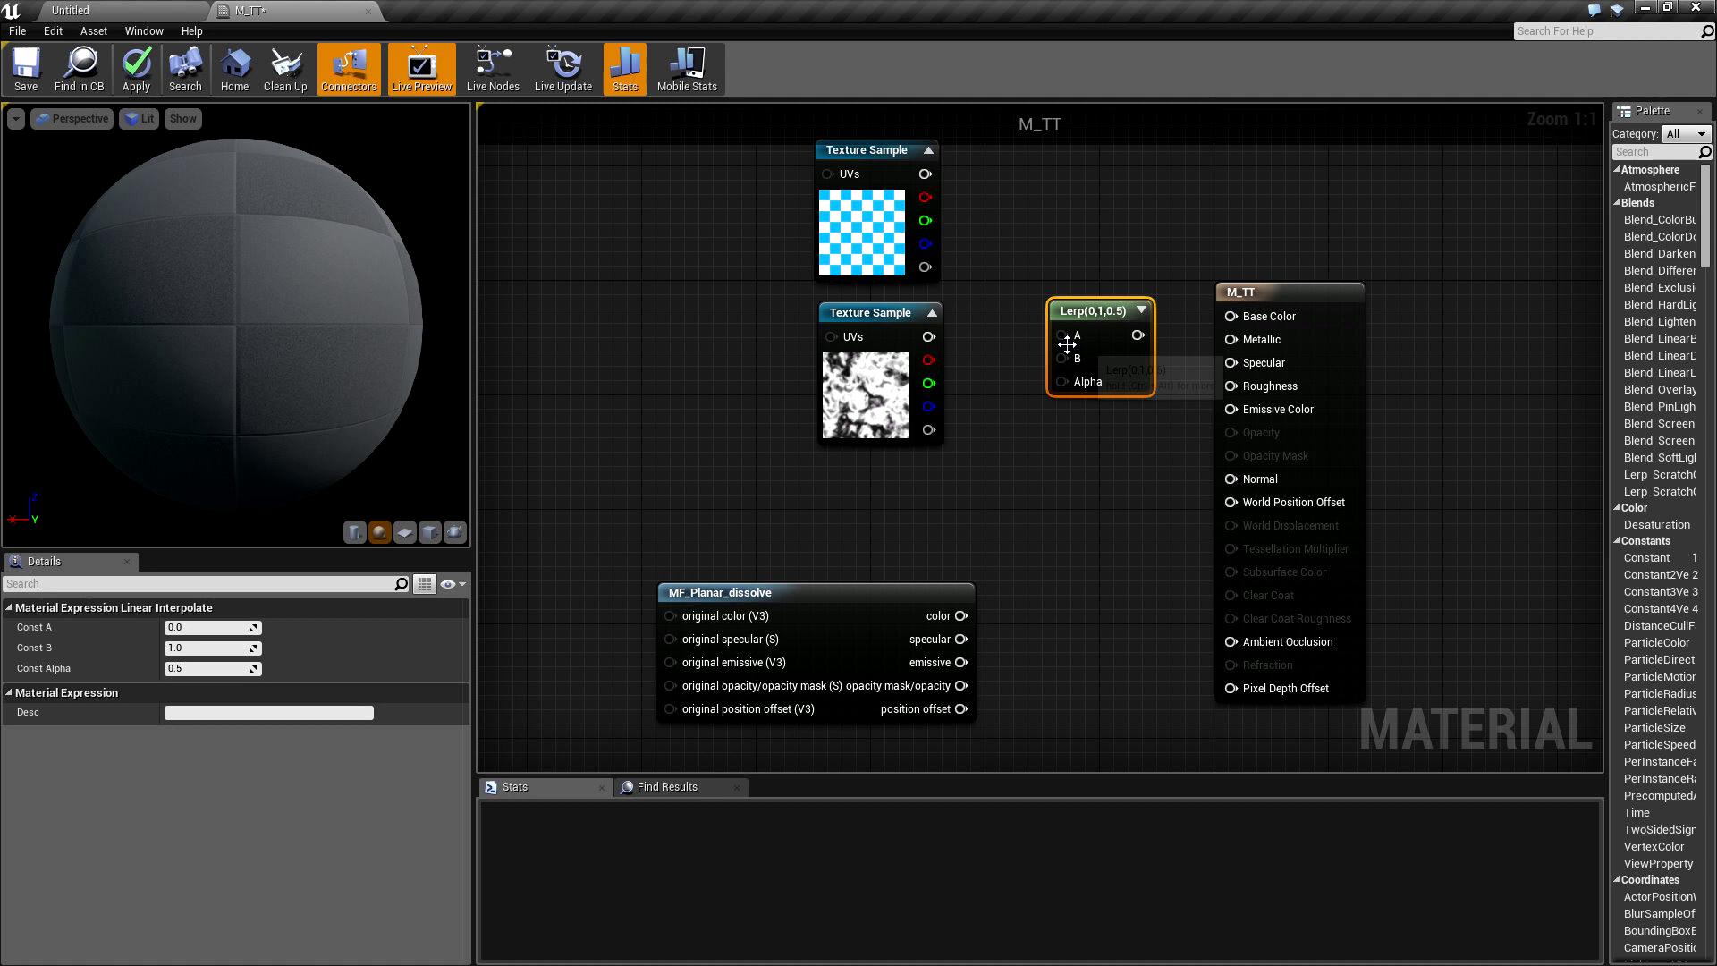
drag(1061, 334, 921, 174)
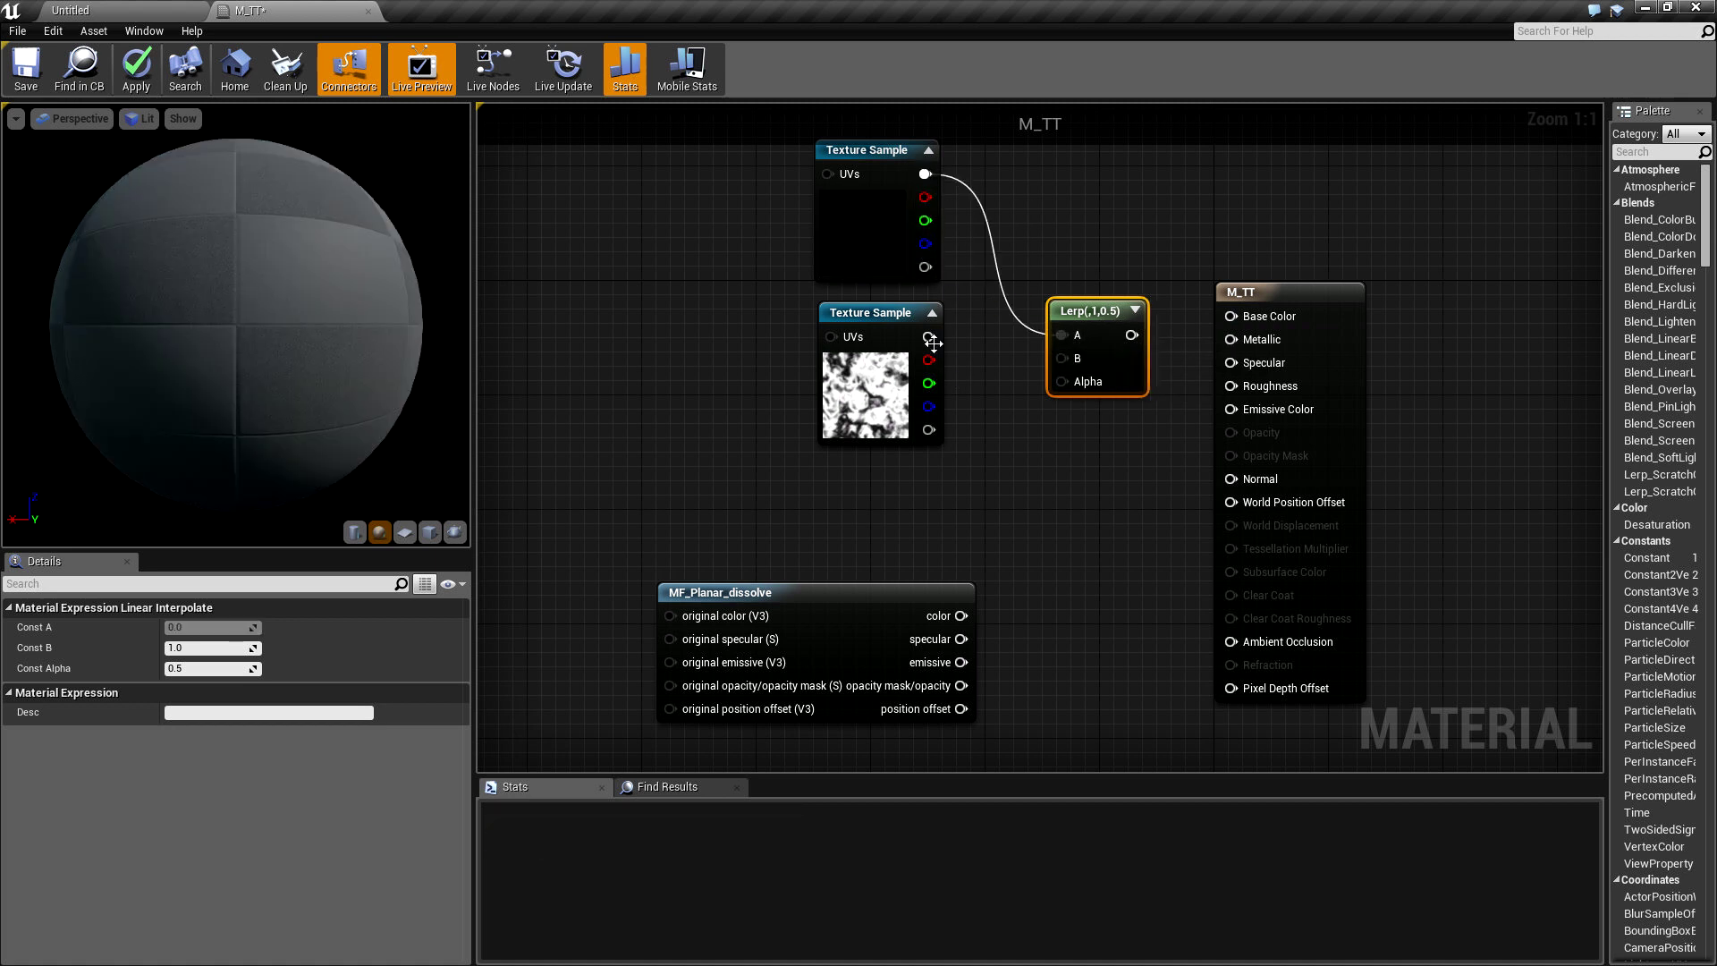
drag(928, 337, 1061, 309)
drag(1027, 377, 960, 685)
drag(877, 614, 849, 502)
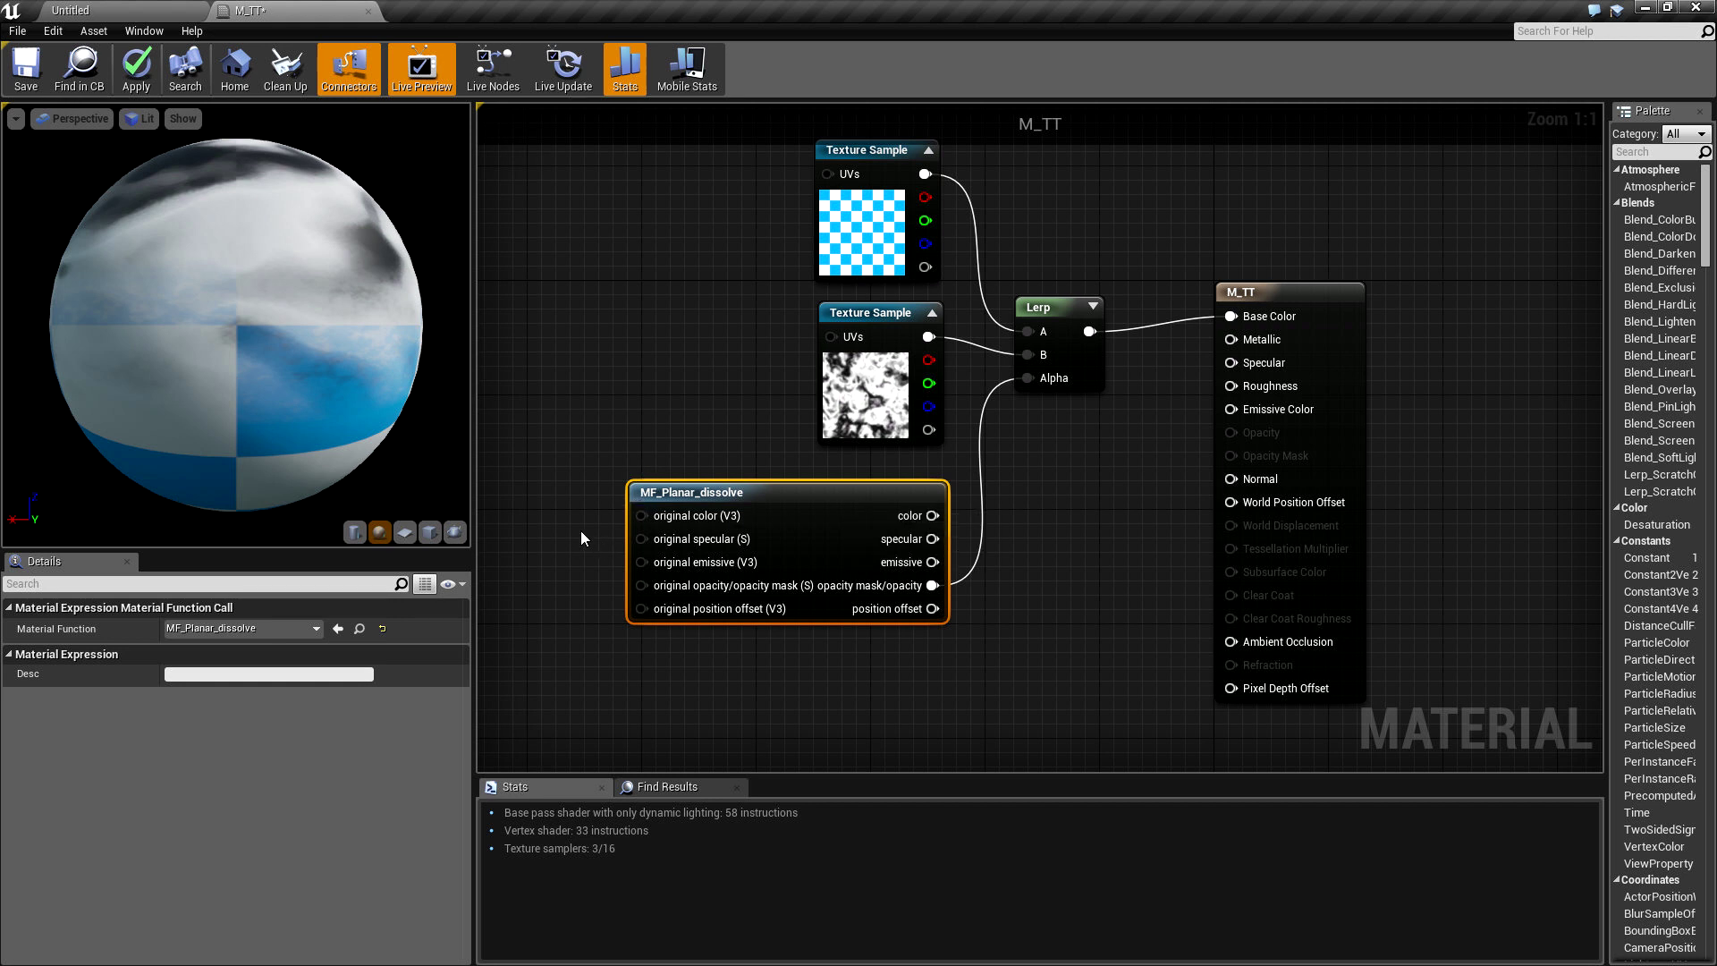
mouse_move(315, 307)
mouse_down()
mouse_move(293, 356)
mouse_move(298, 323)
mouse_up()
Step: Add an If node fed by the dissolve opacity mask, with Const B set to 0.3333
right_click(1023, 565)
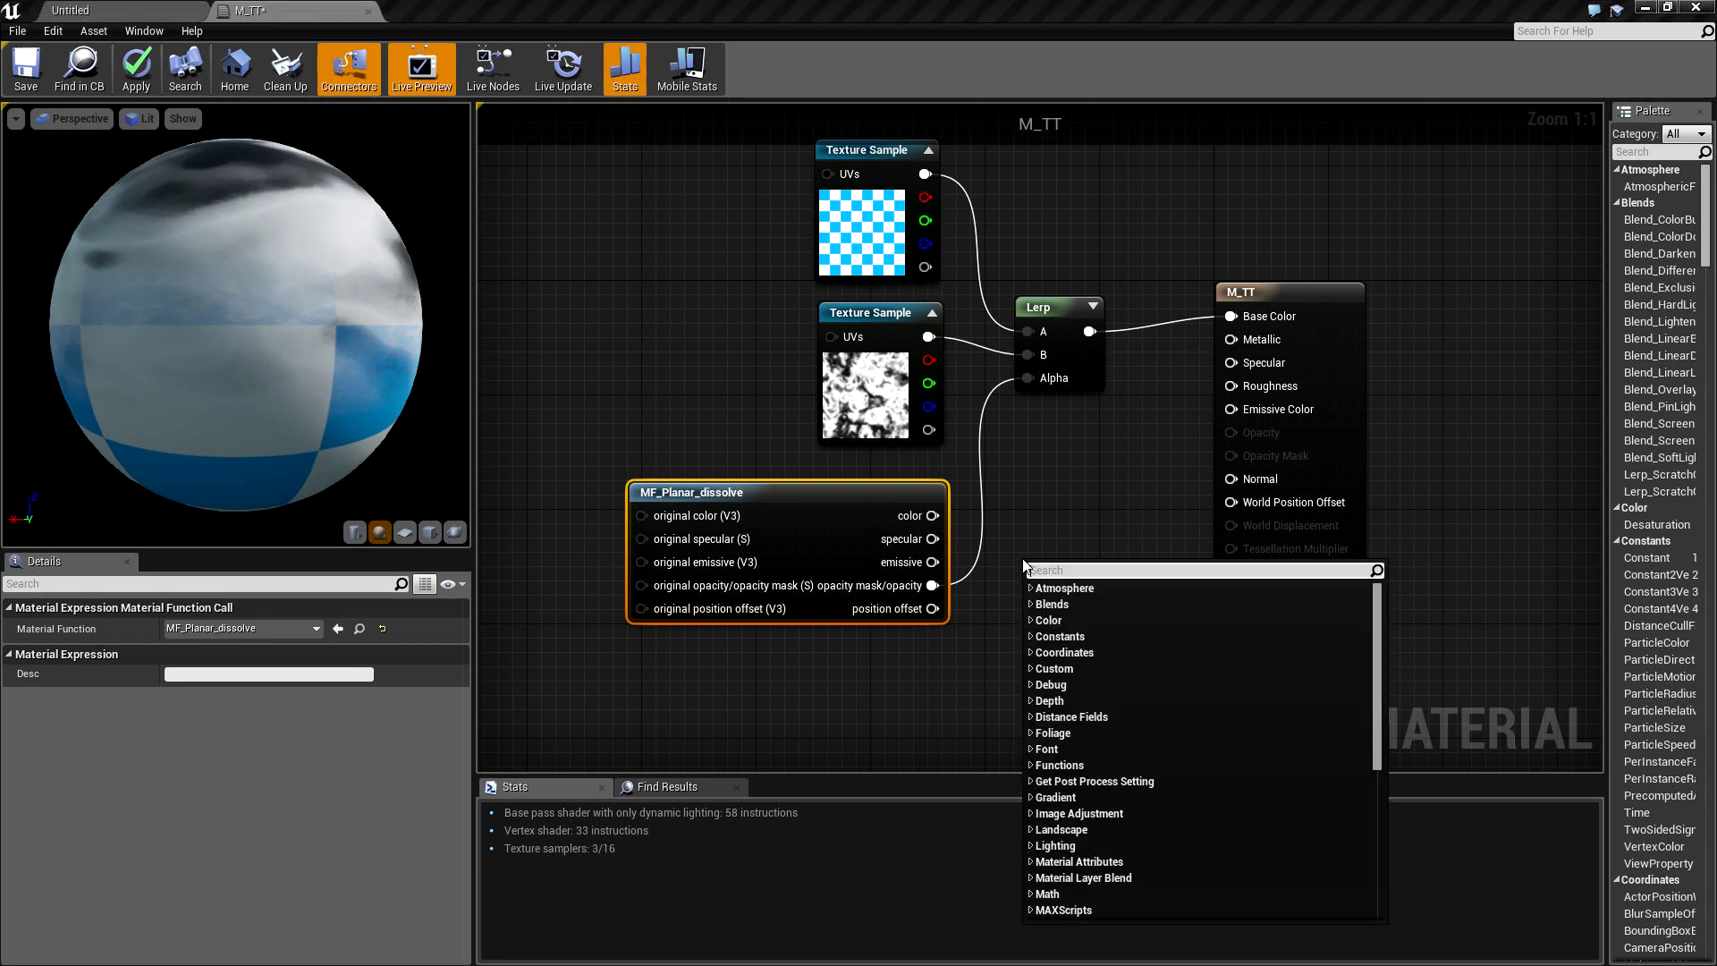
text(if)
key(Return)
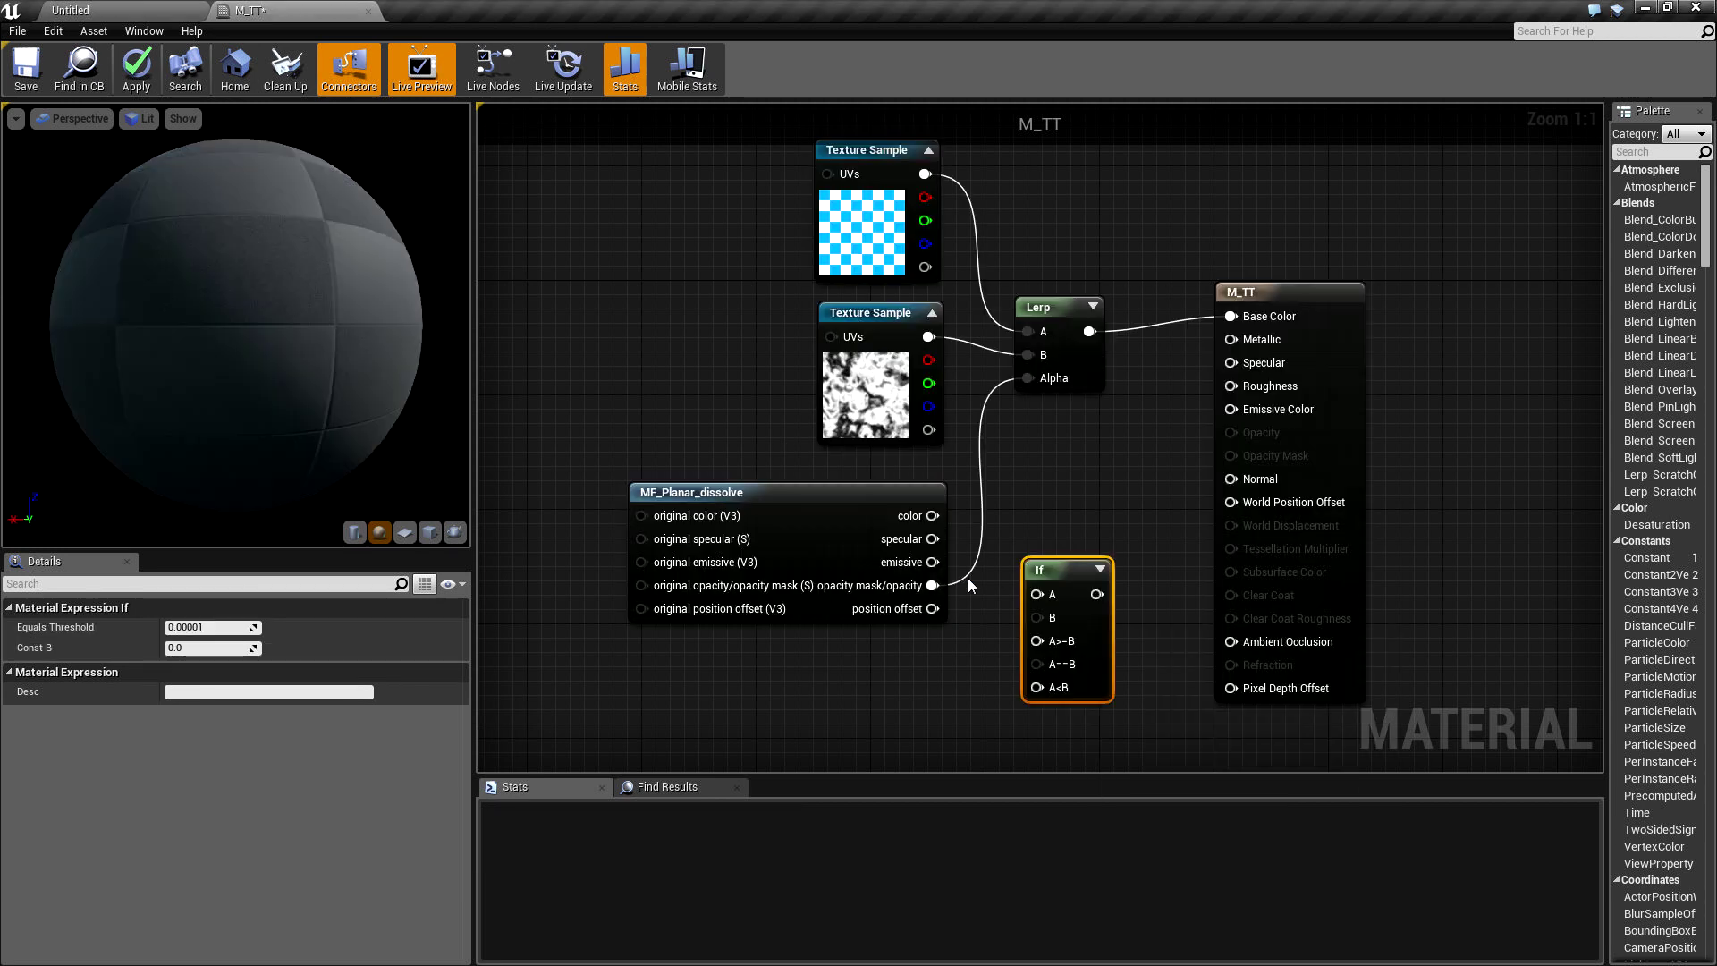
drag(933, 584, 1040, 595)
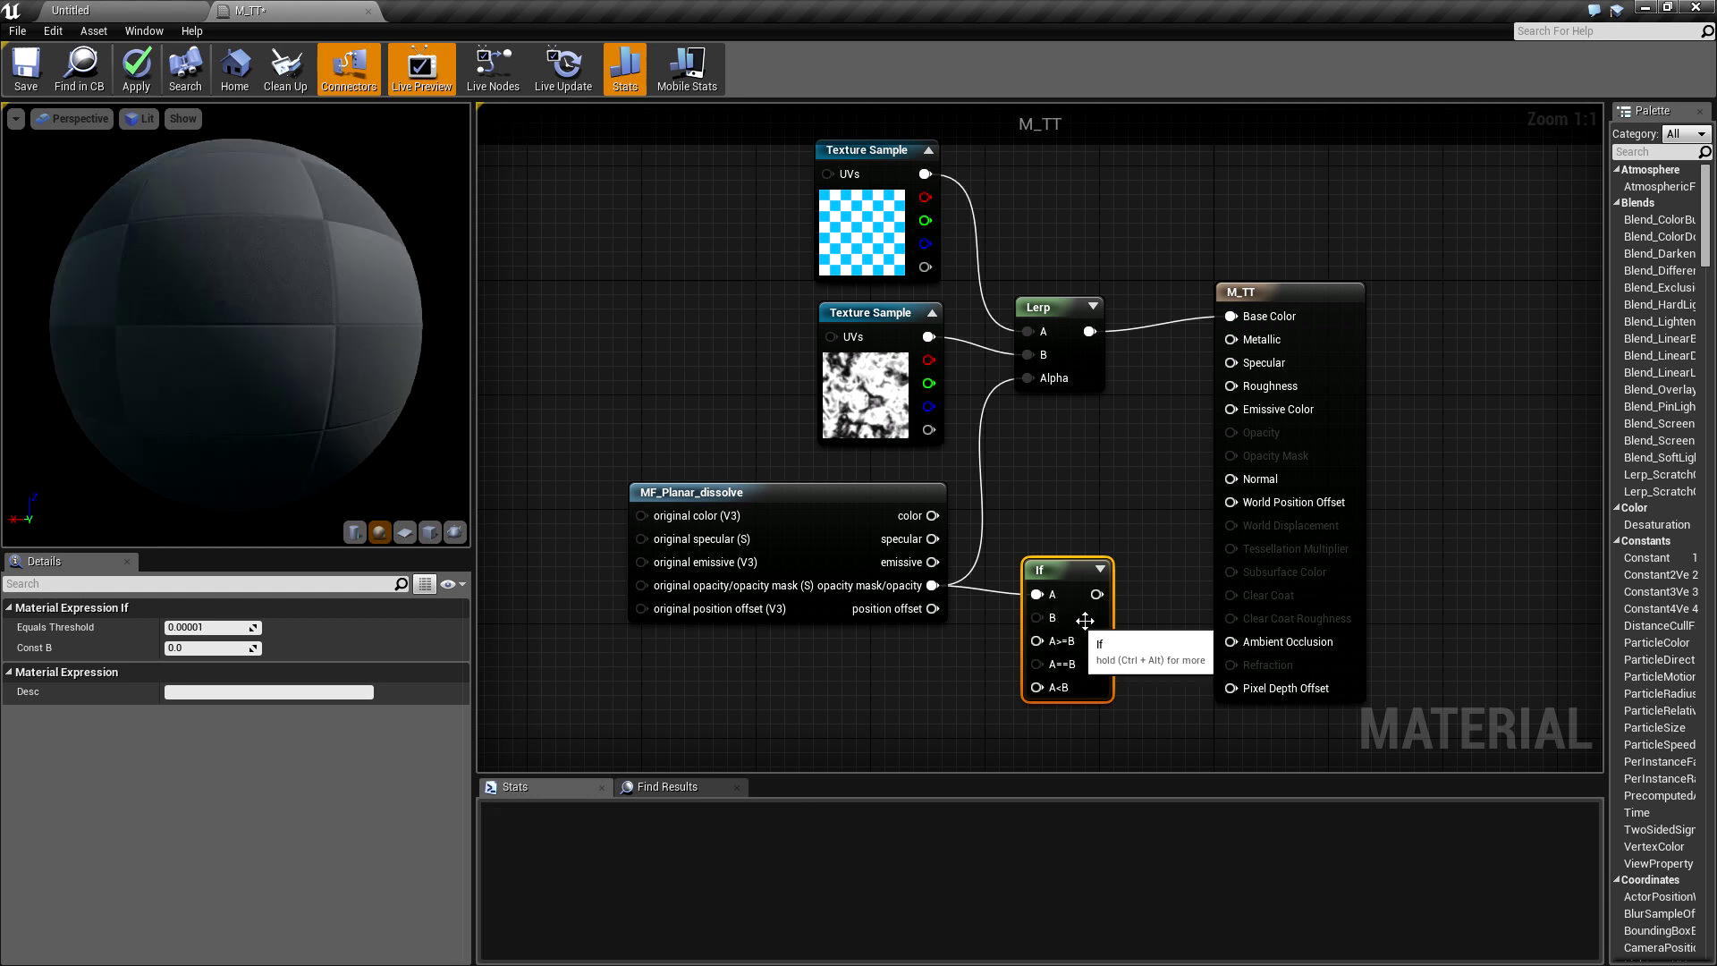
click(223, 648)
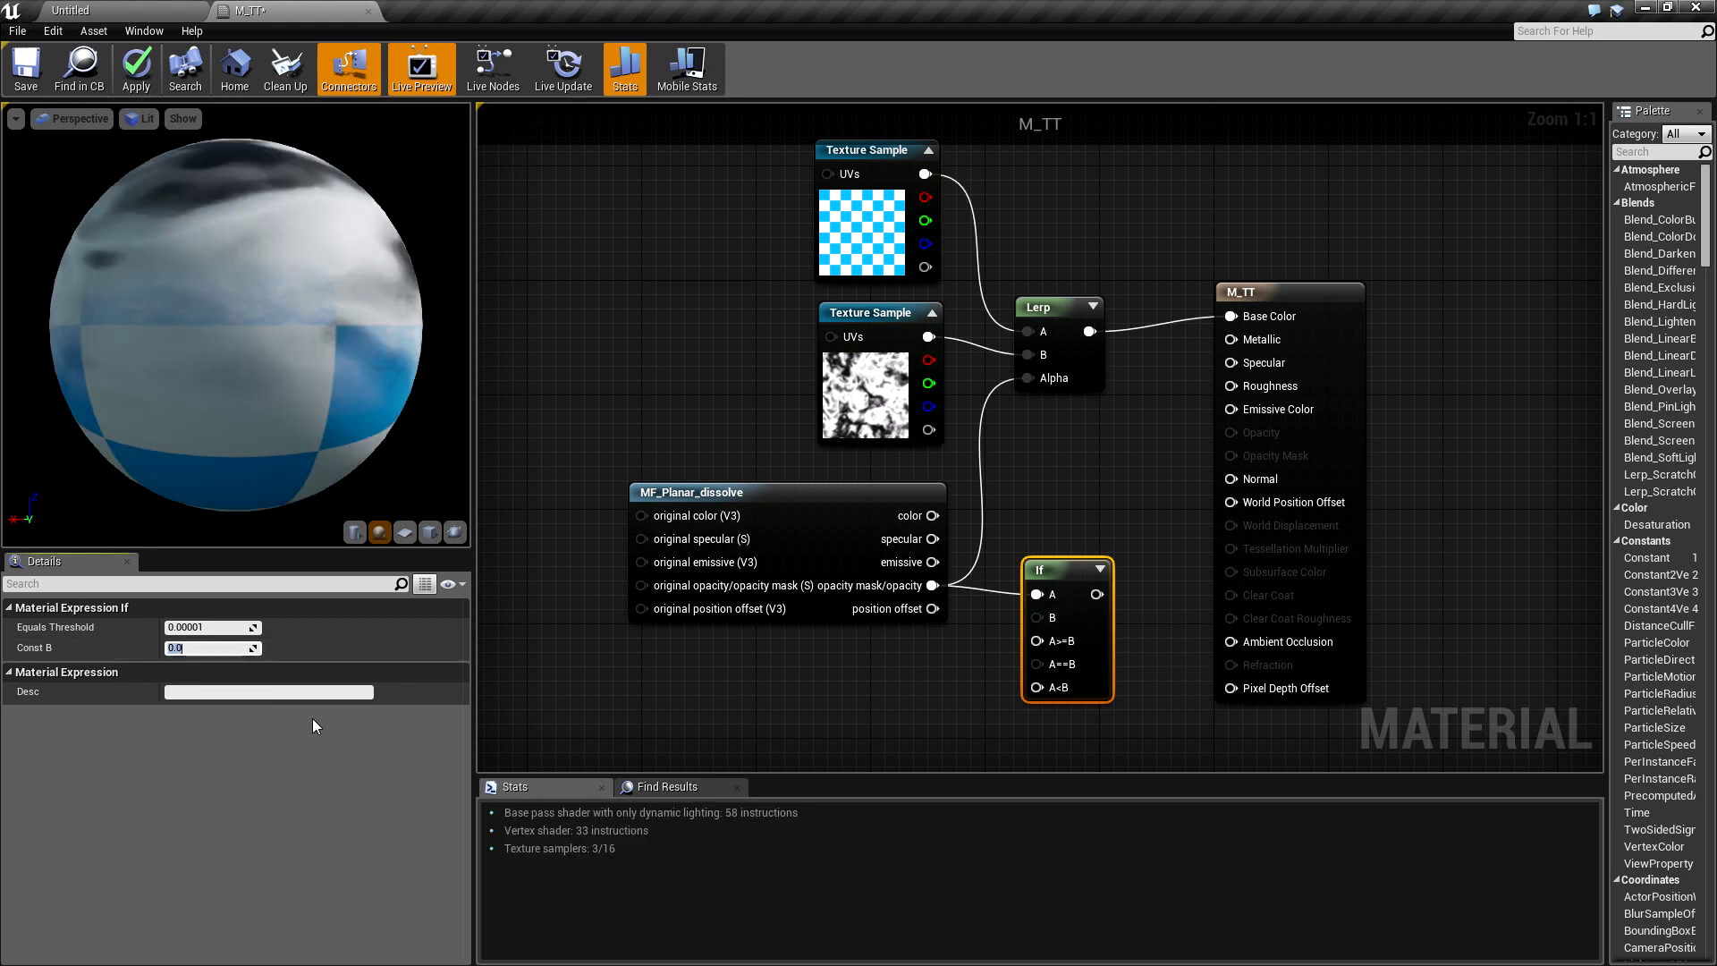
click(313, 717)
key(Return)
Step: Wire constants 1 and 0 into If's A>=B and A<B, and drive Lerp Alpha with If
right_drag(941, 659, 892, 615)
click(894, 615)
click(894, 614)
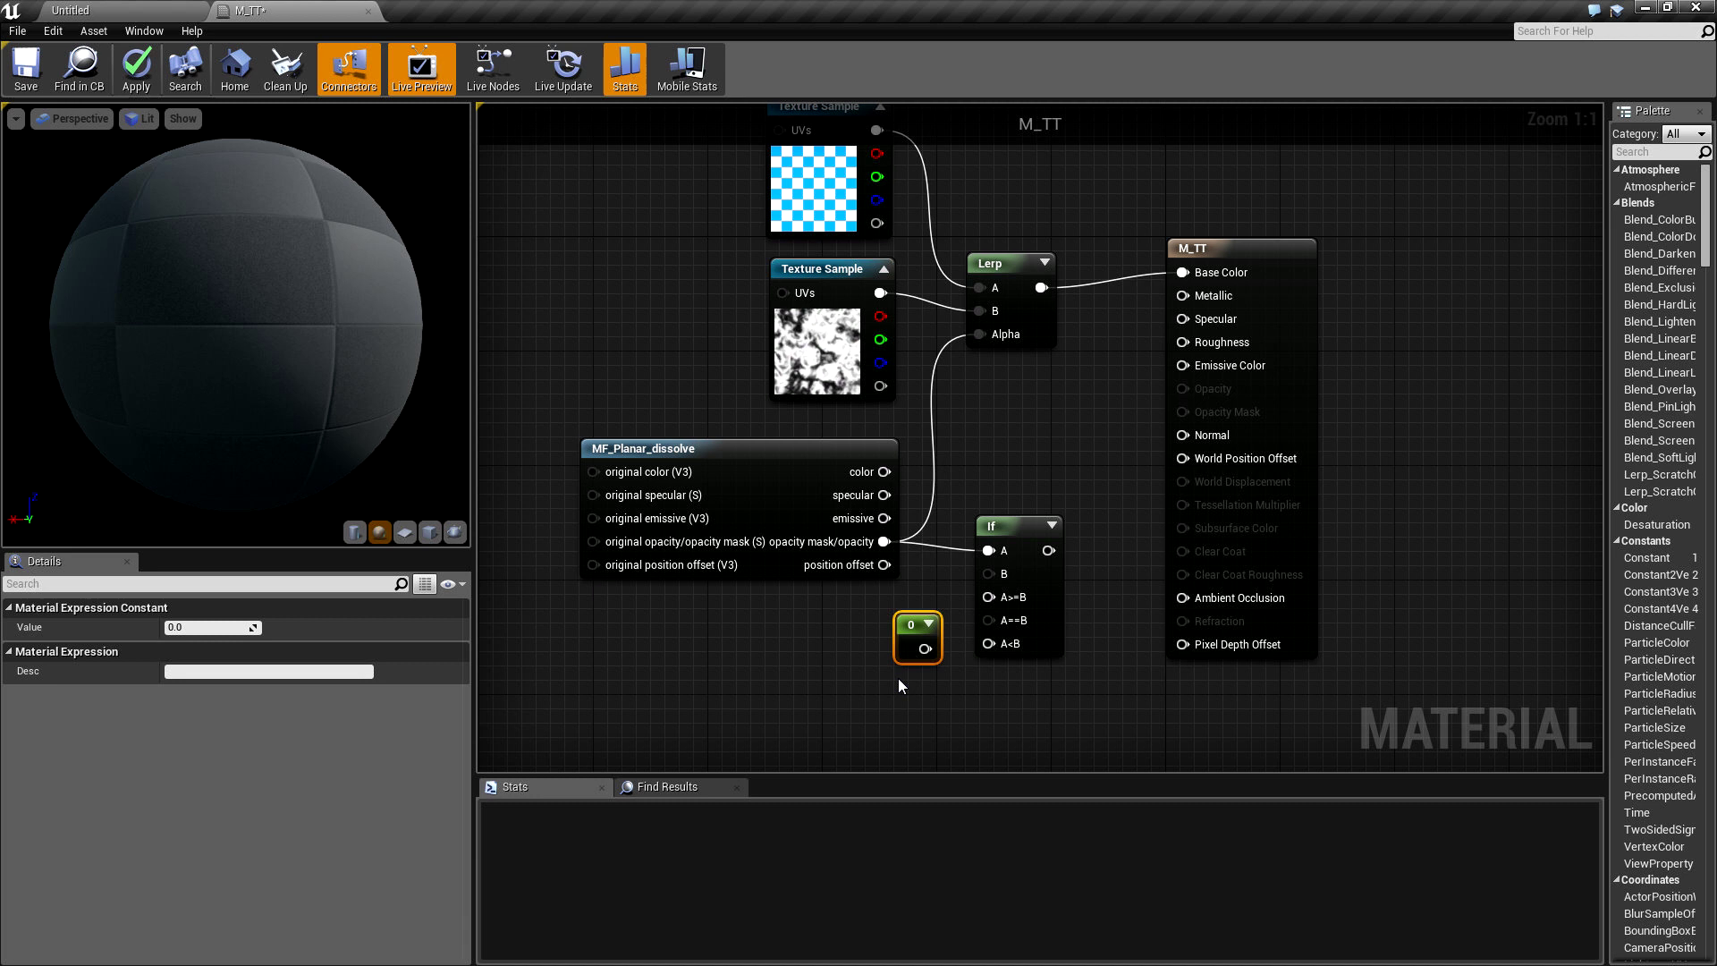
click(897, 678)
drag(925, 647, 993, 597)
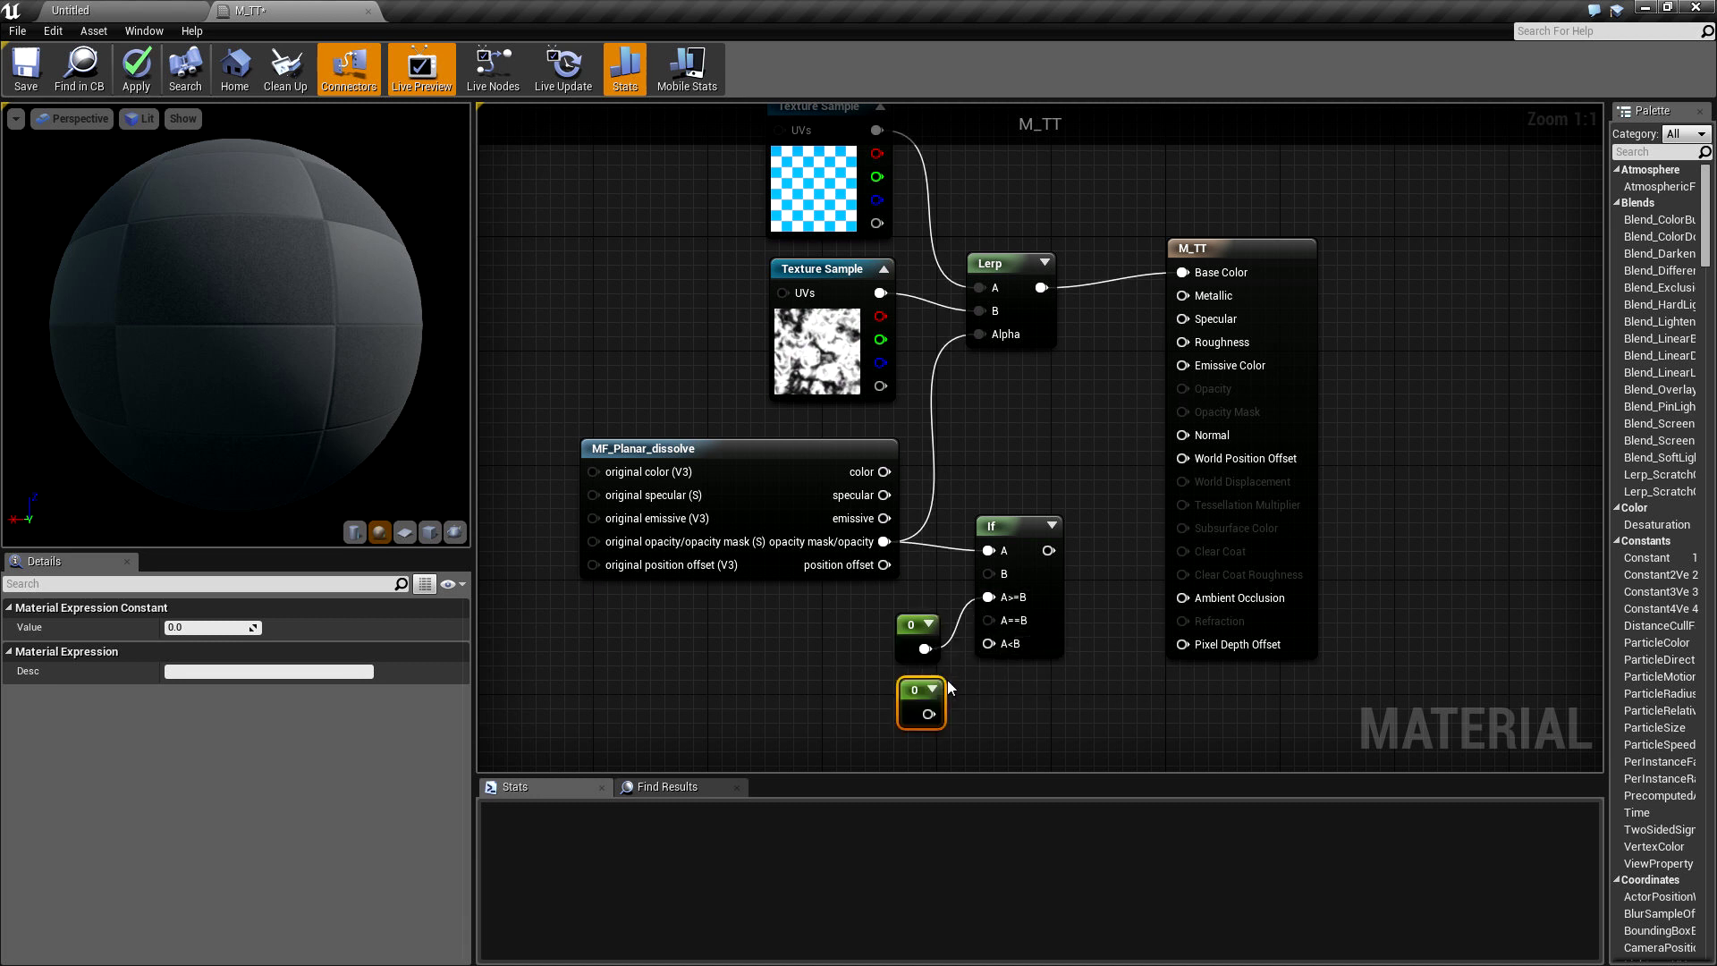
drag(928, 714, 974, 649)
click(921, 641)
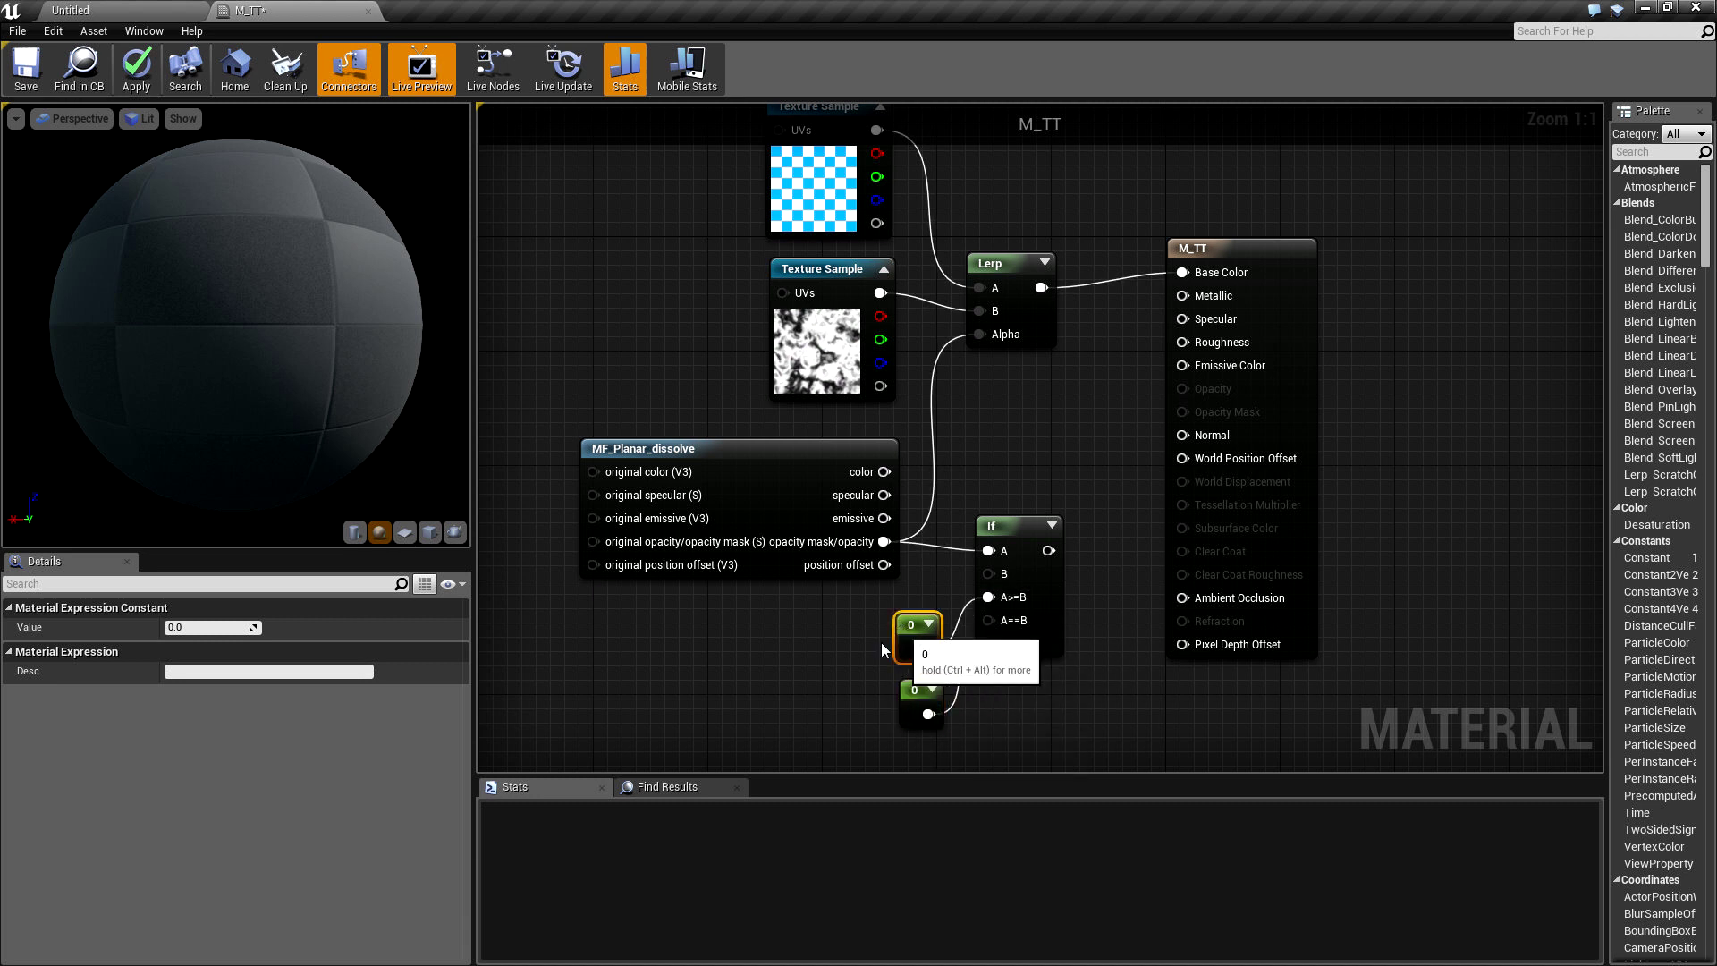
click(210, 627)
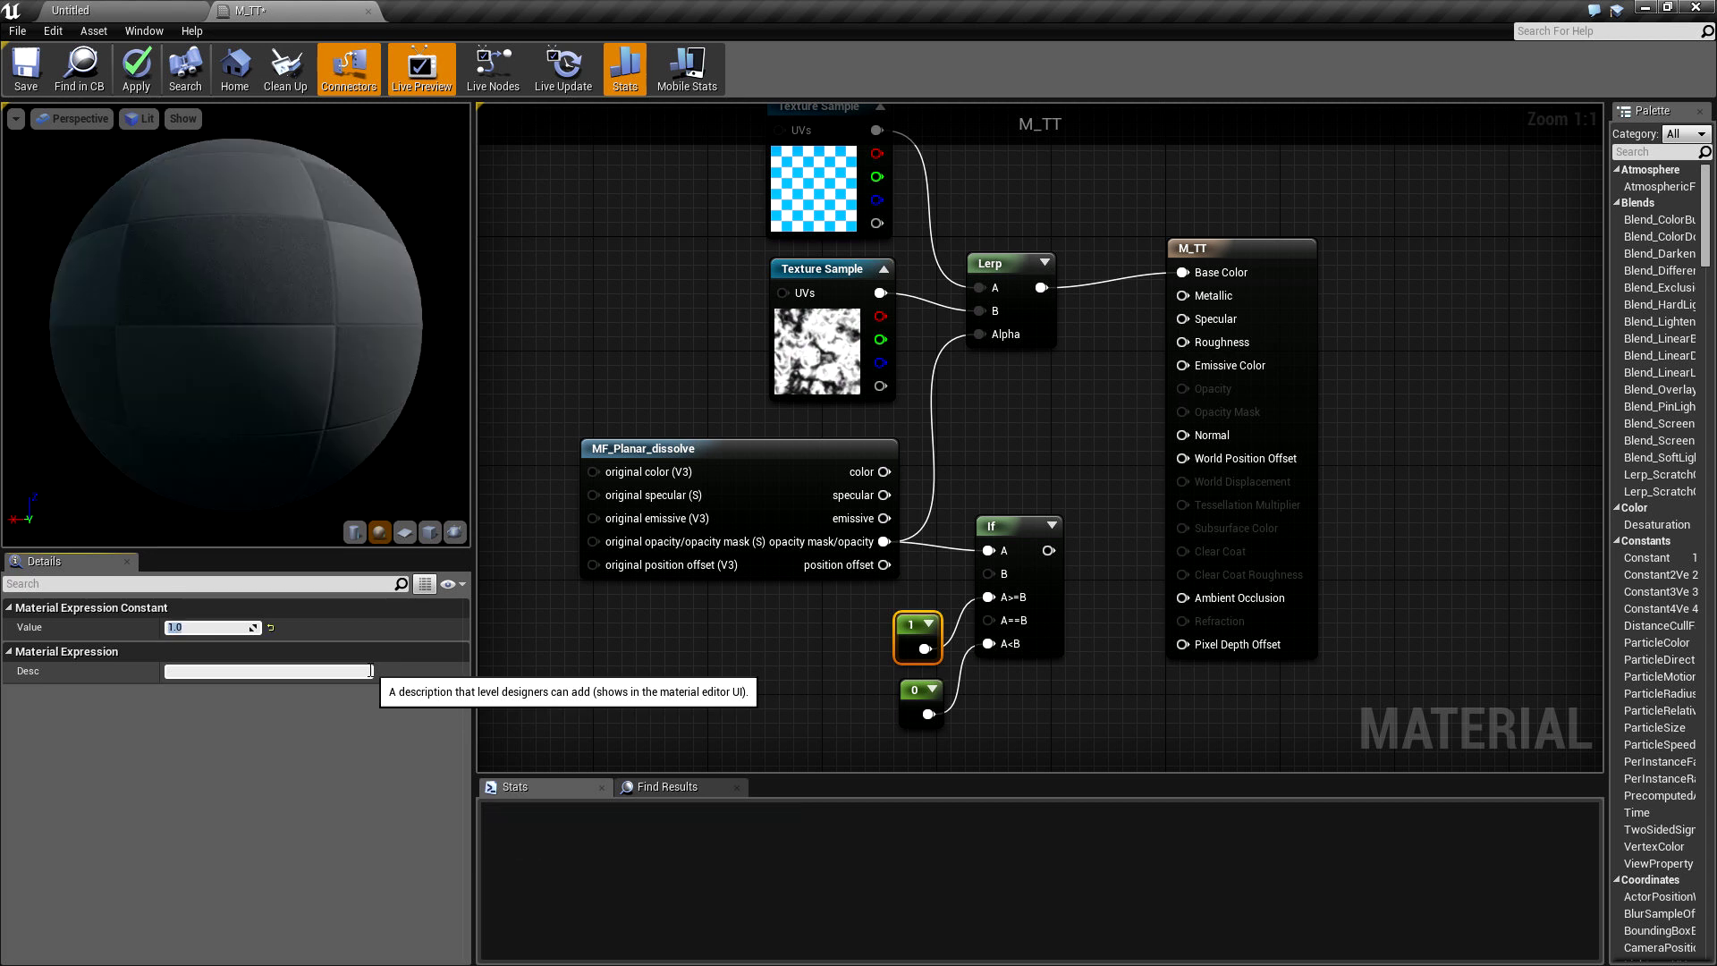
text(1)
key(Return)
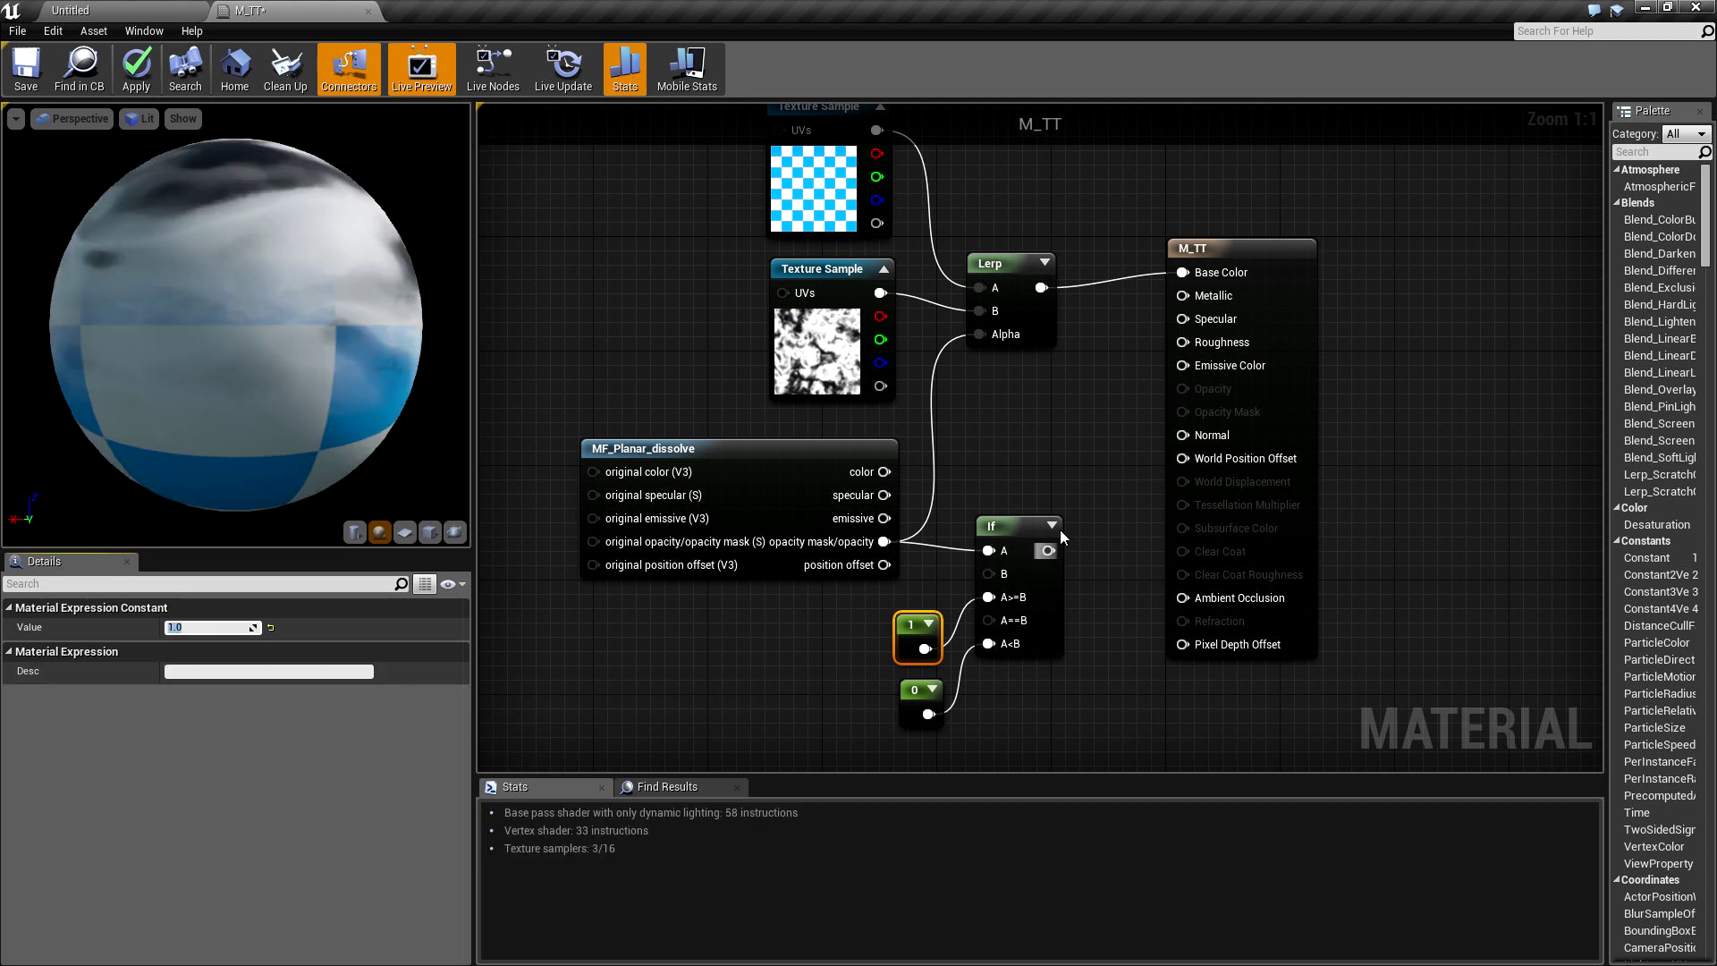
drag(1047, 550, 980, 334)
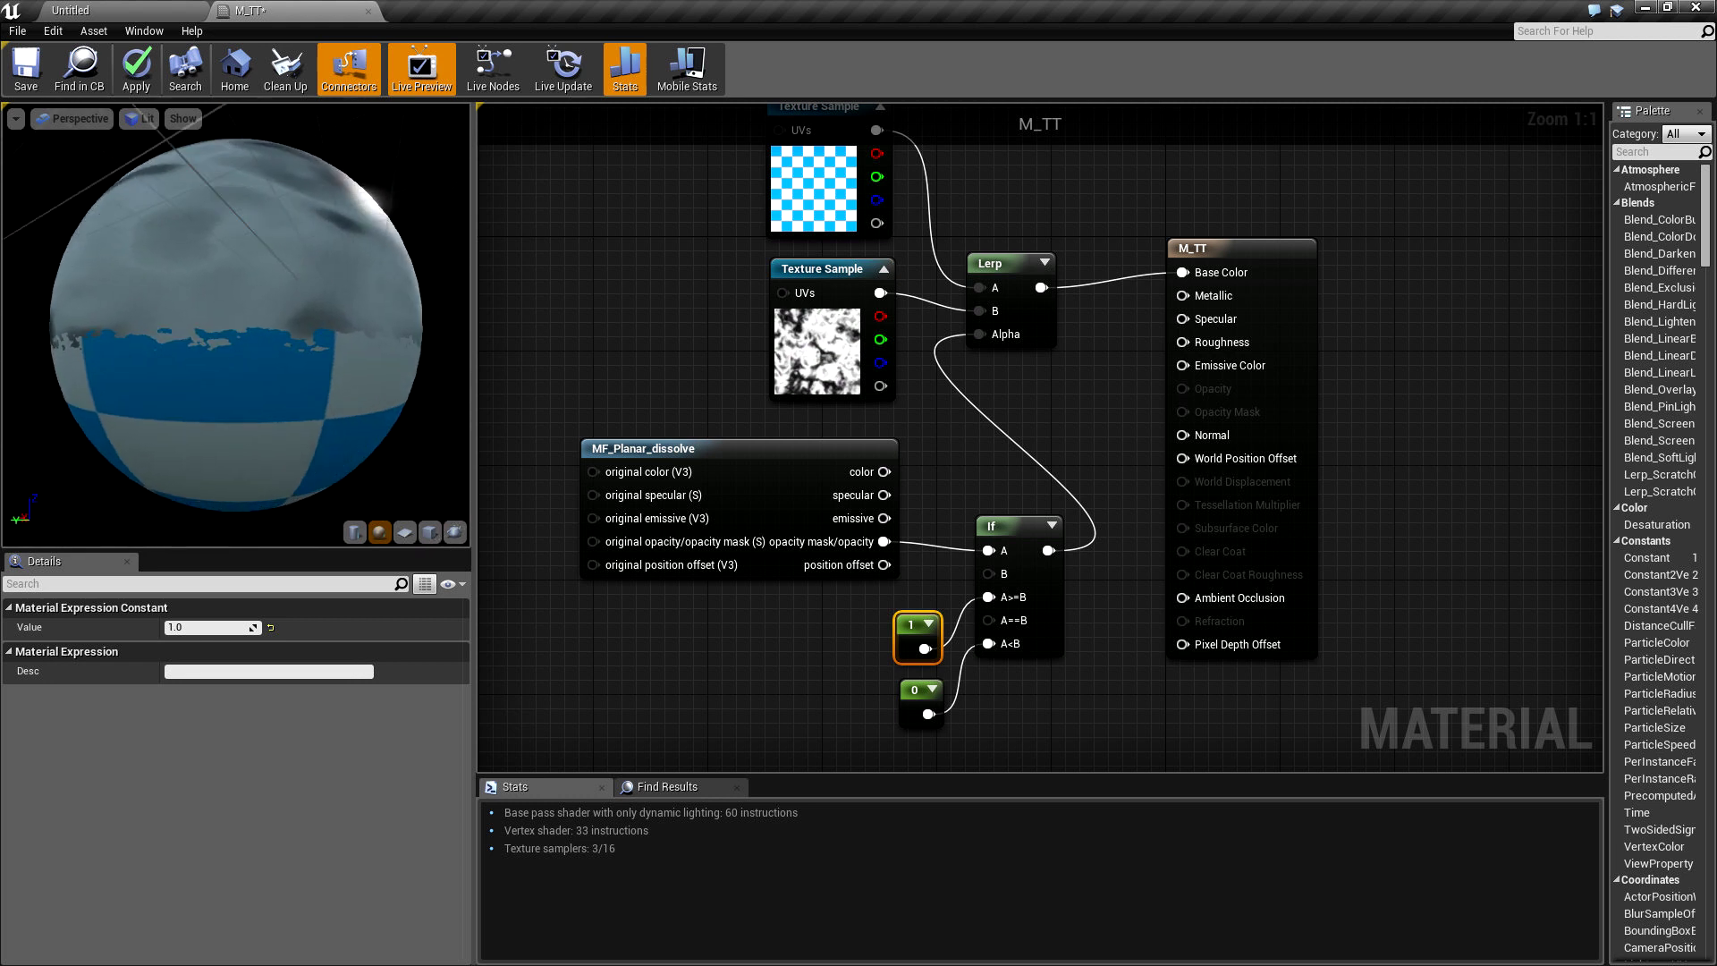
Step: Connect the dissolve emissive to Emissive Color and shift the dissolve, If and constant nodes left
drag(373, 388, 374, 388)
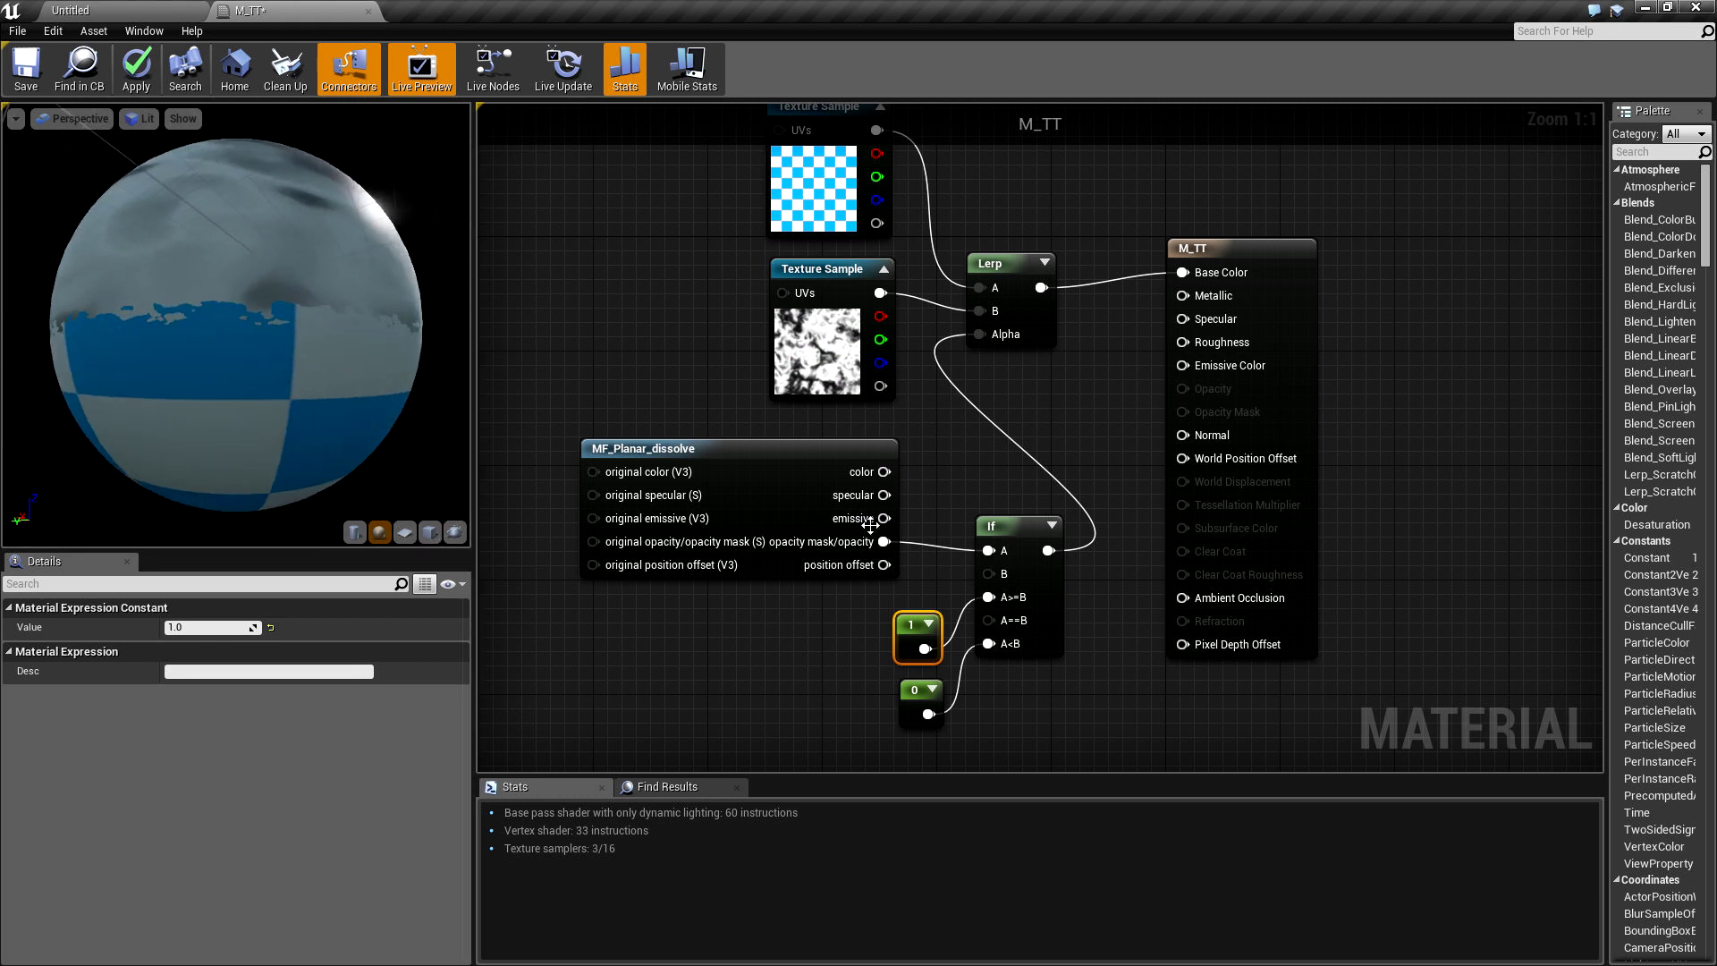
drag(894, 512, 1194, 365)
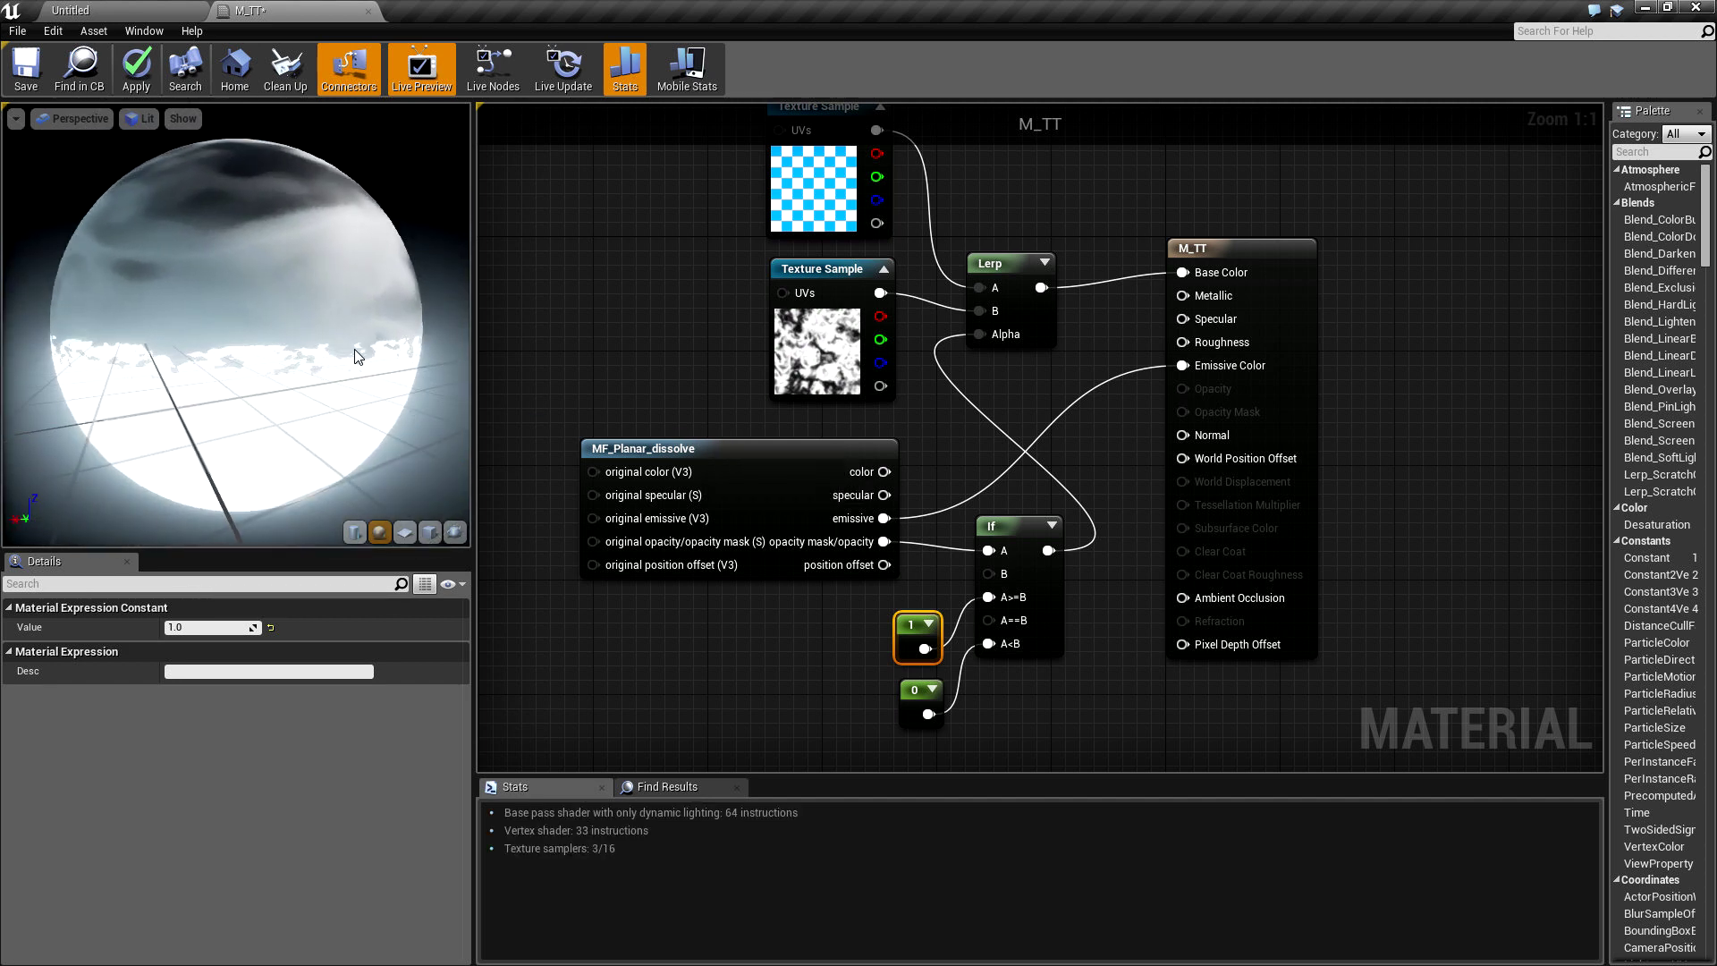
drag(758, 735, 993, 554)
drag(808, 450, 638, 453)
mouse_move(232, 358)
mouse_down()
mouse_move(268, 304)
mouse_move(241, 376)
mouse_up()
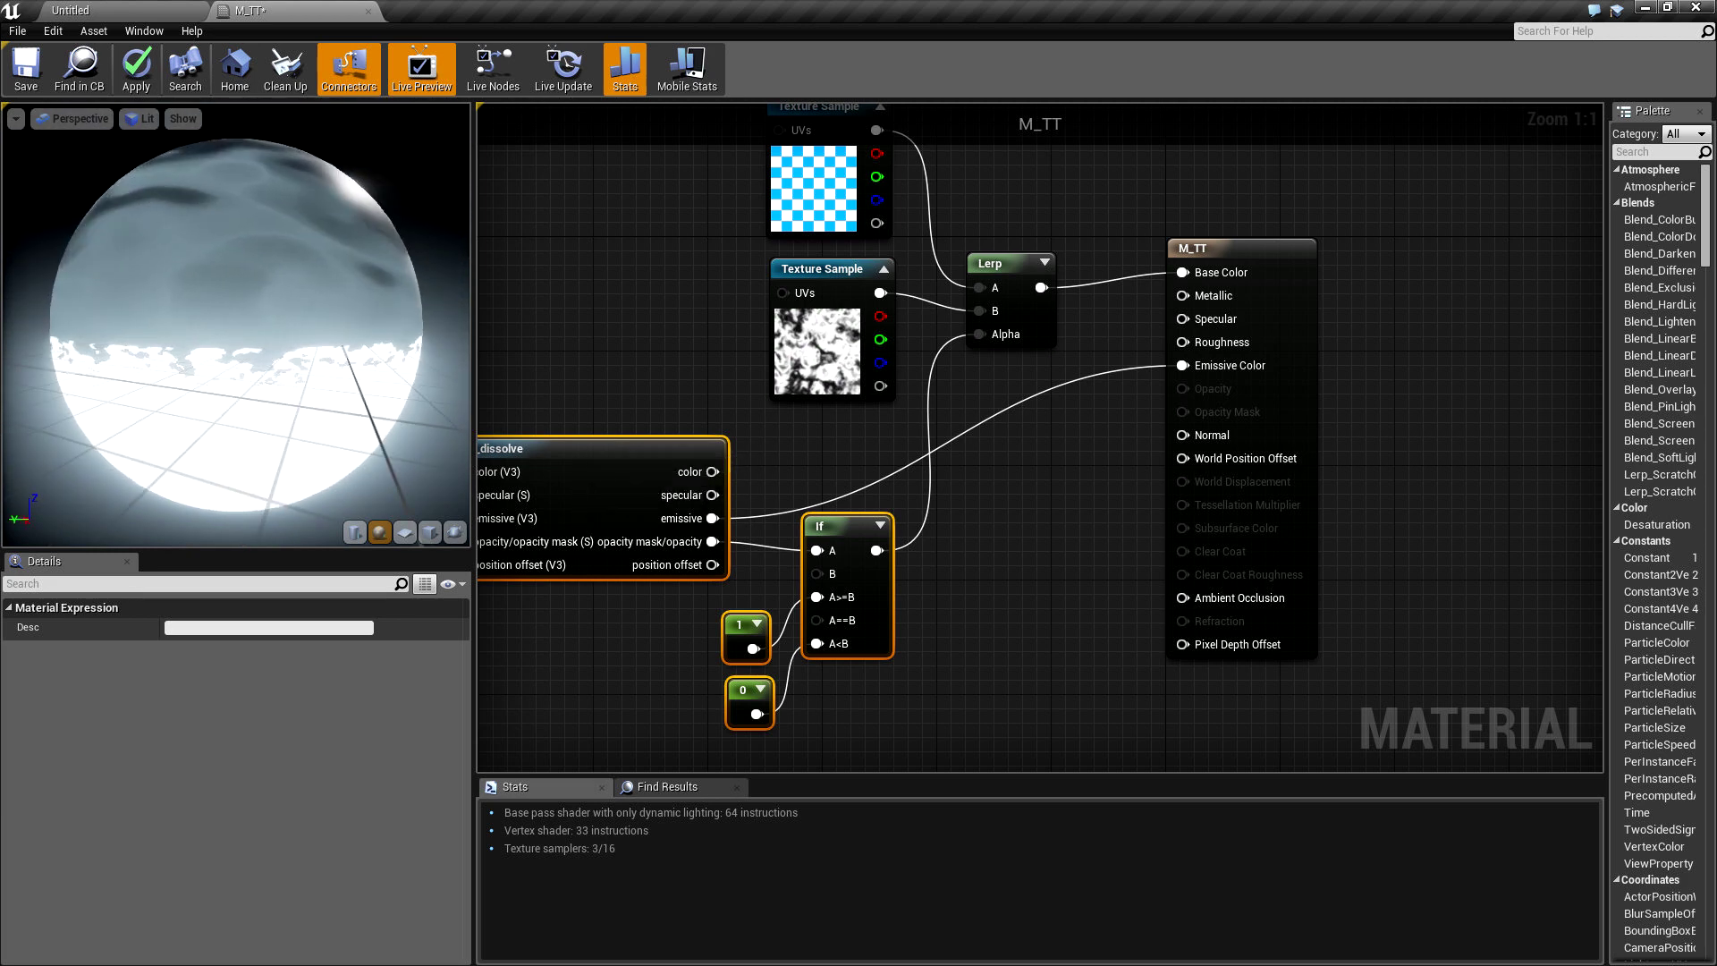
Step: Feed Emissive Color from a Multiply of the dissolve emissive and If result, then apply
right_click(1002, 464)
text(mu)
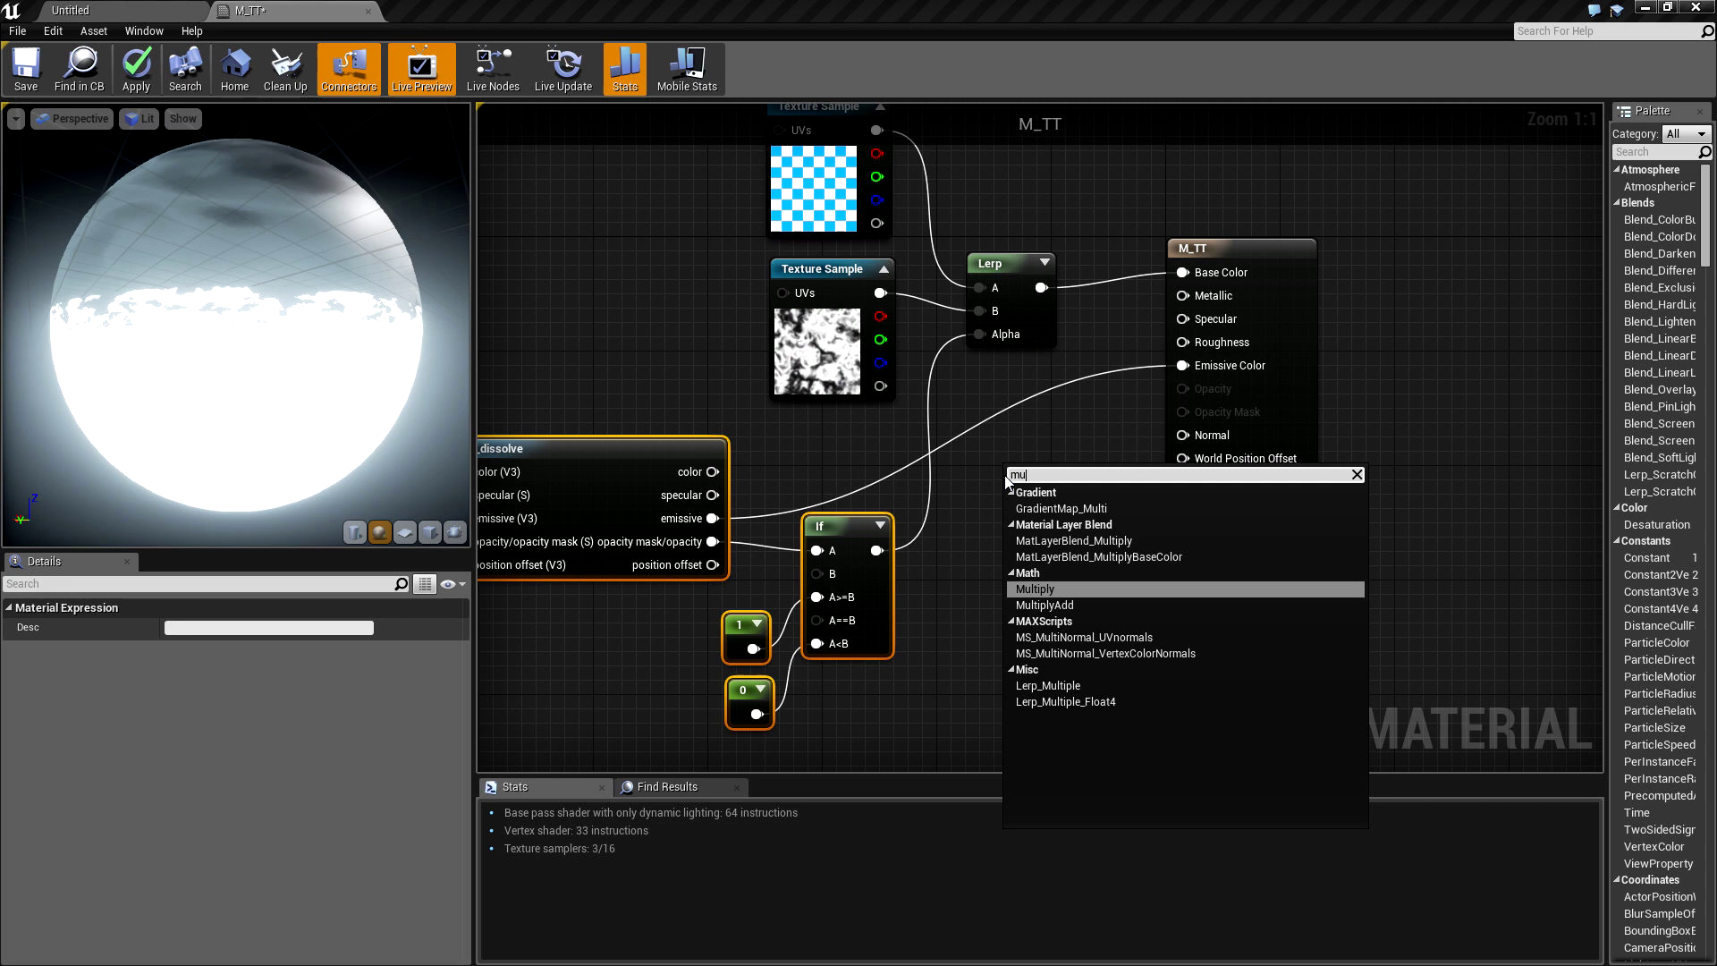
text(lt)
click(1084, 588)
drag(1017, 498, 712, 518)
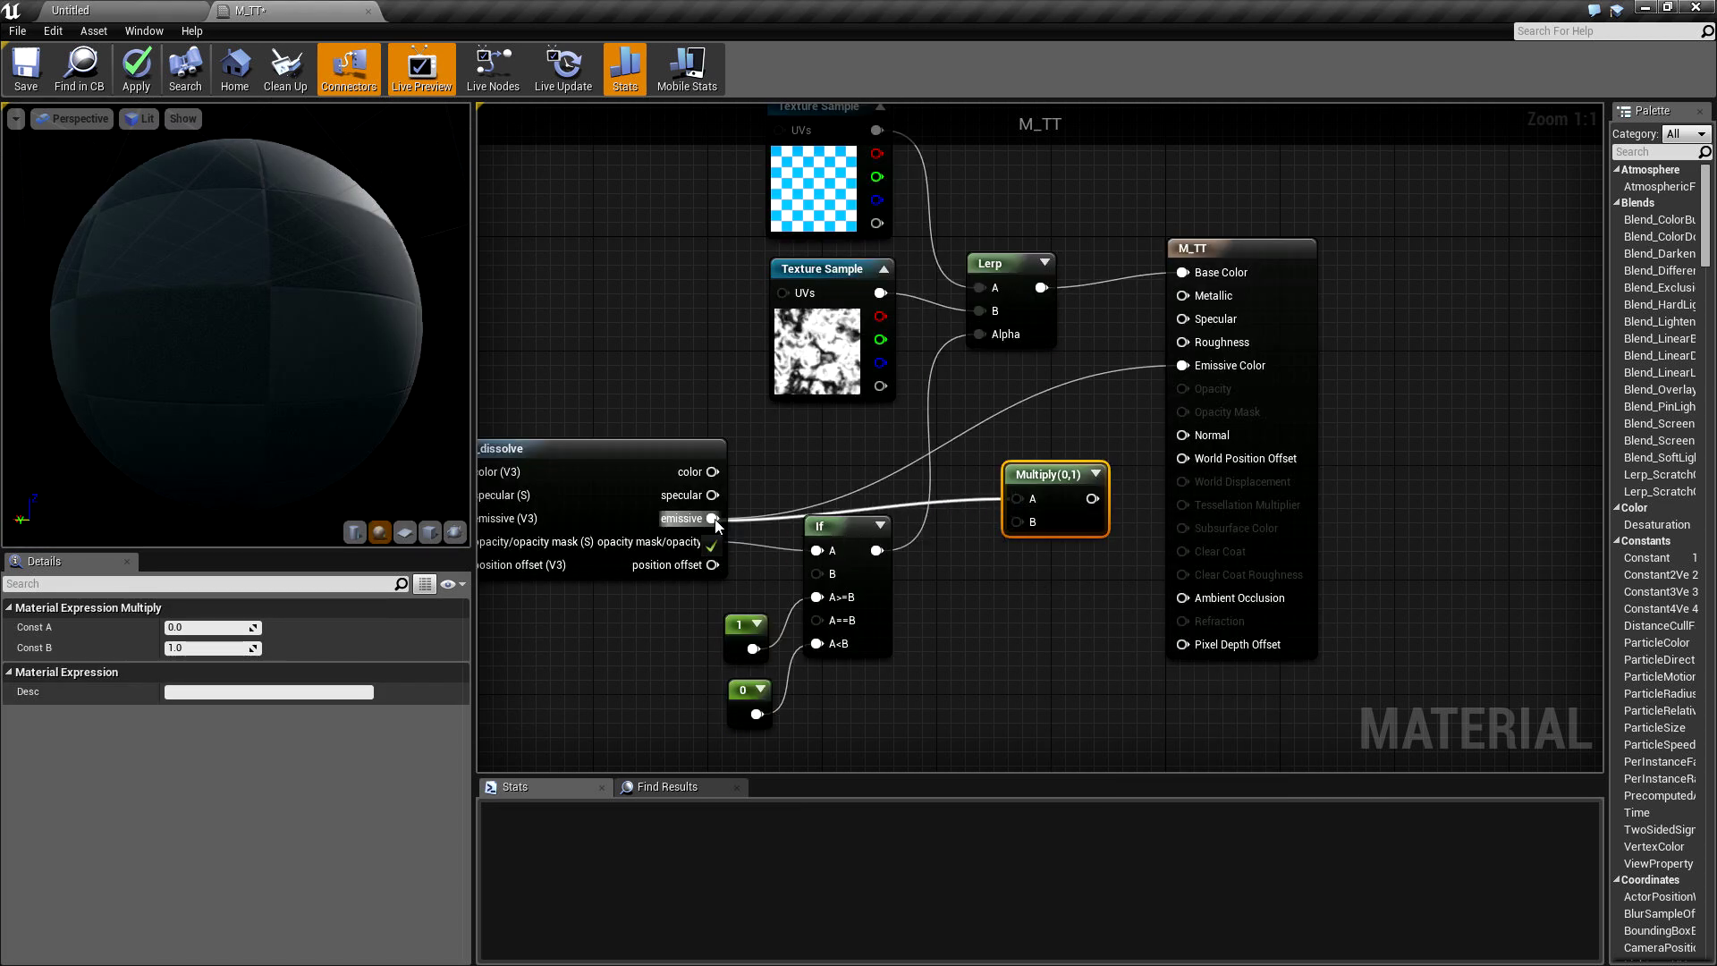
drag(876, 550, 1205, 365)
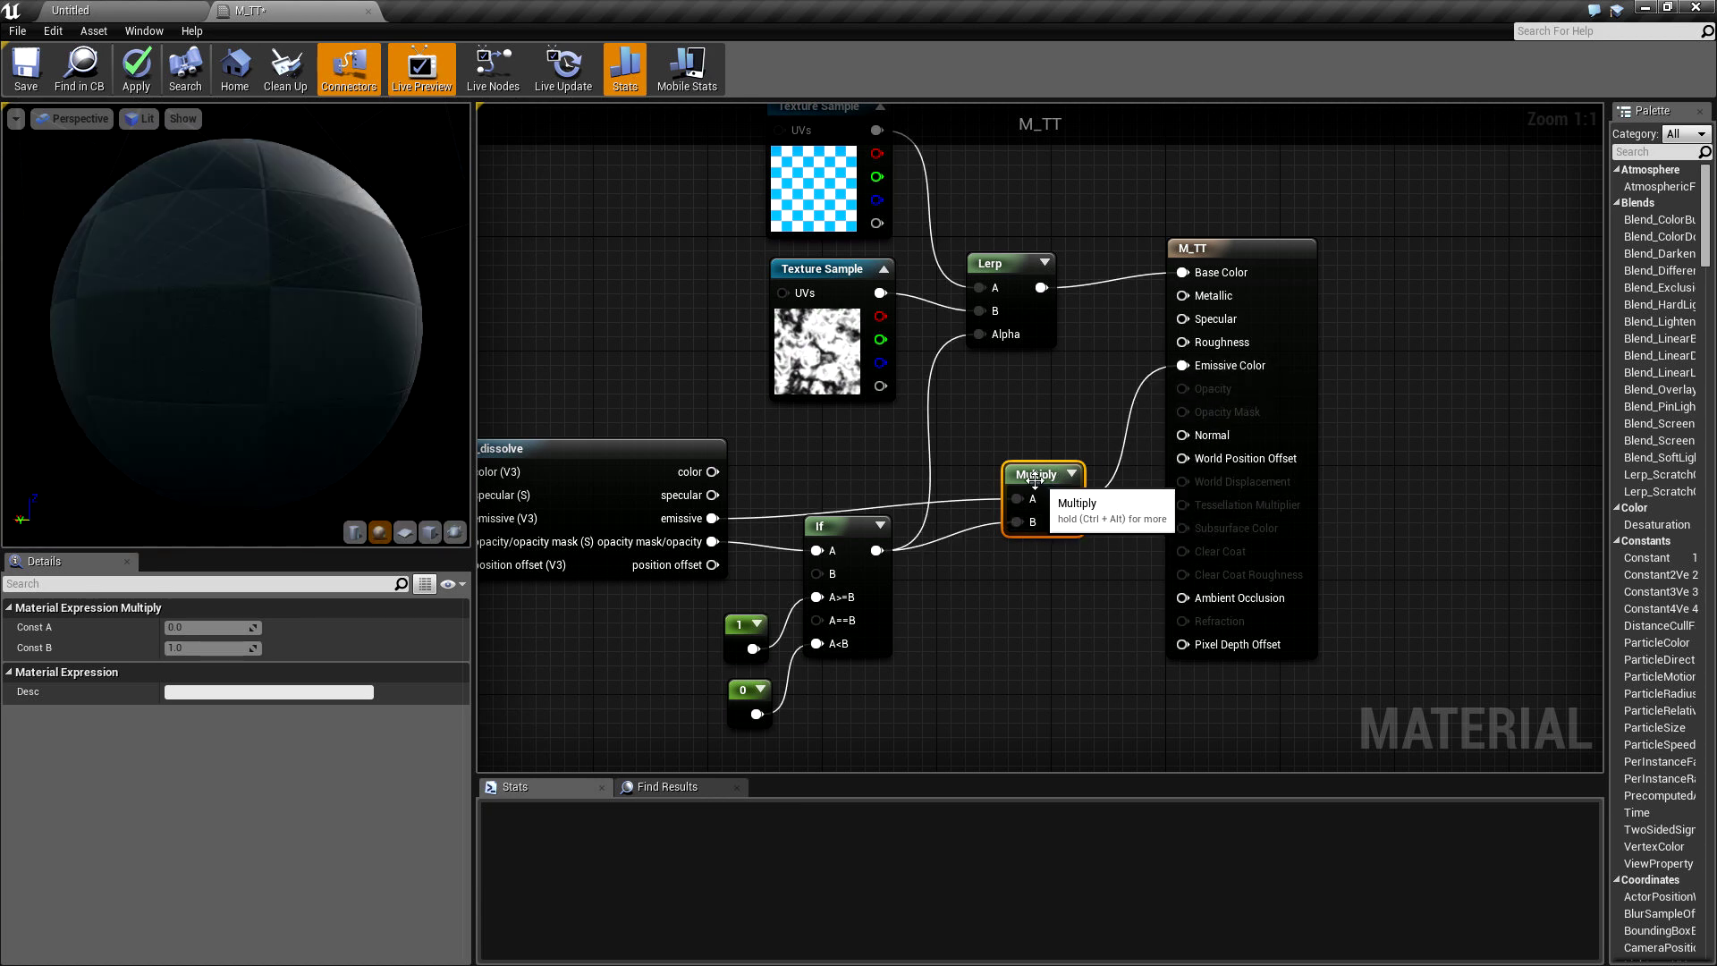
drag(1036, 474, 1041, 420)
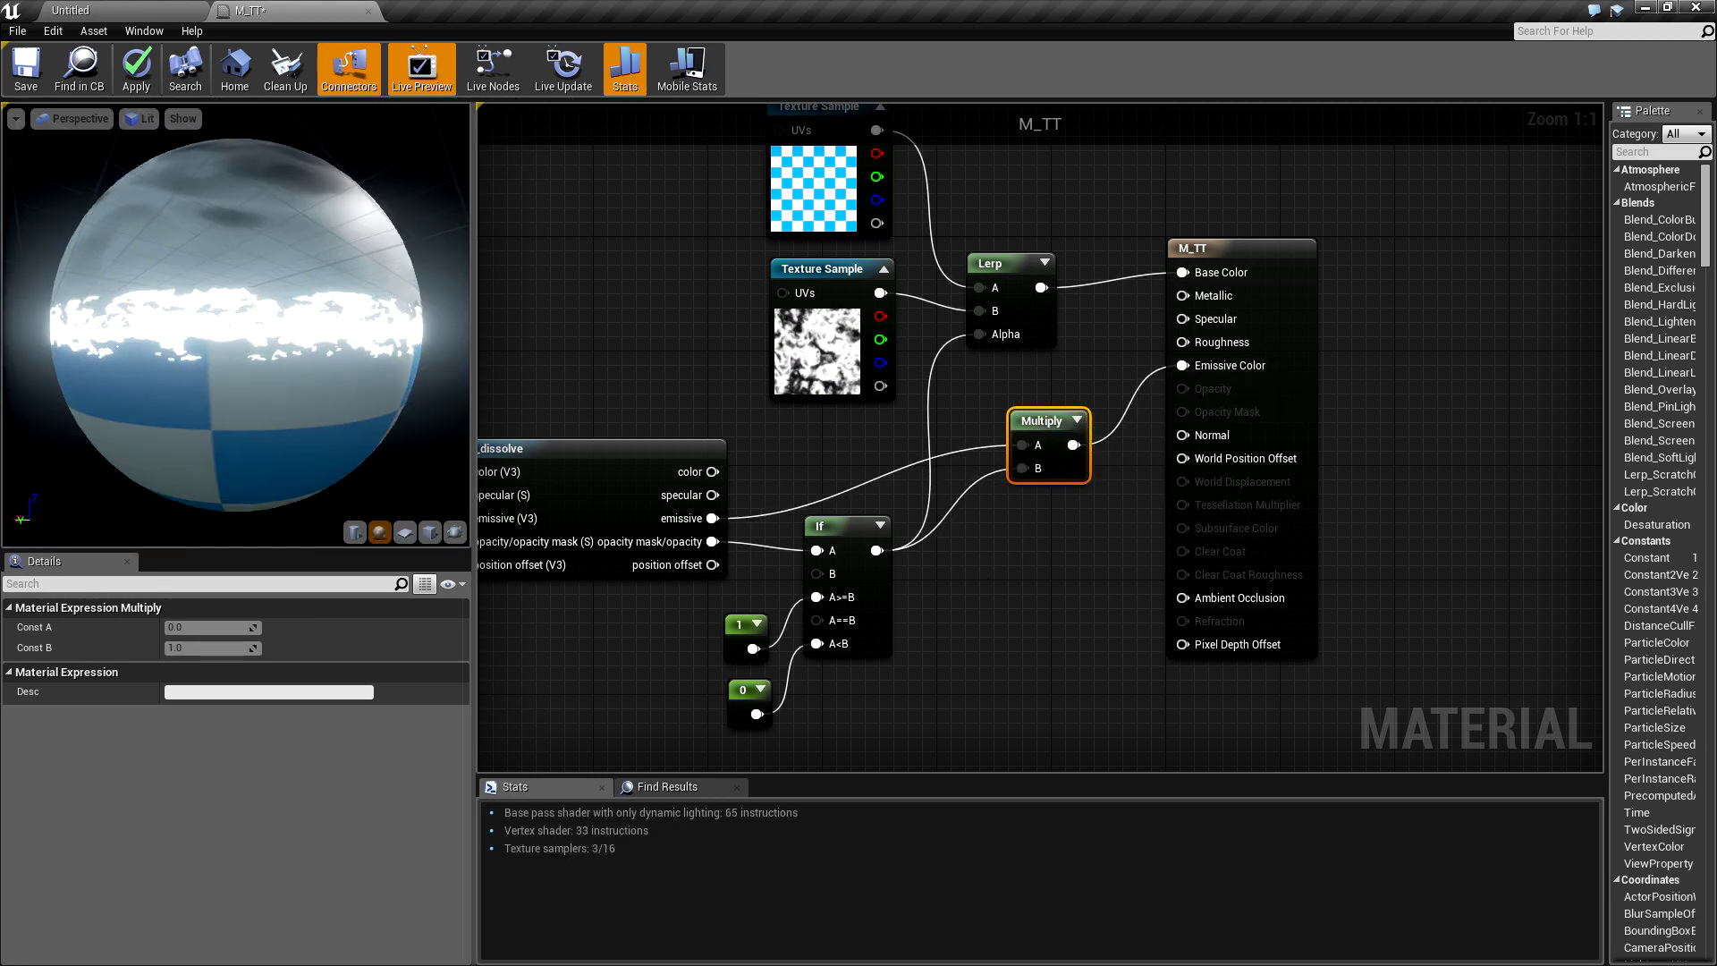
click(138, 71)
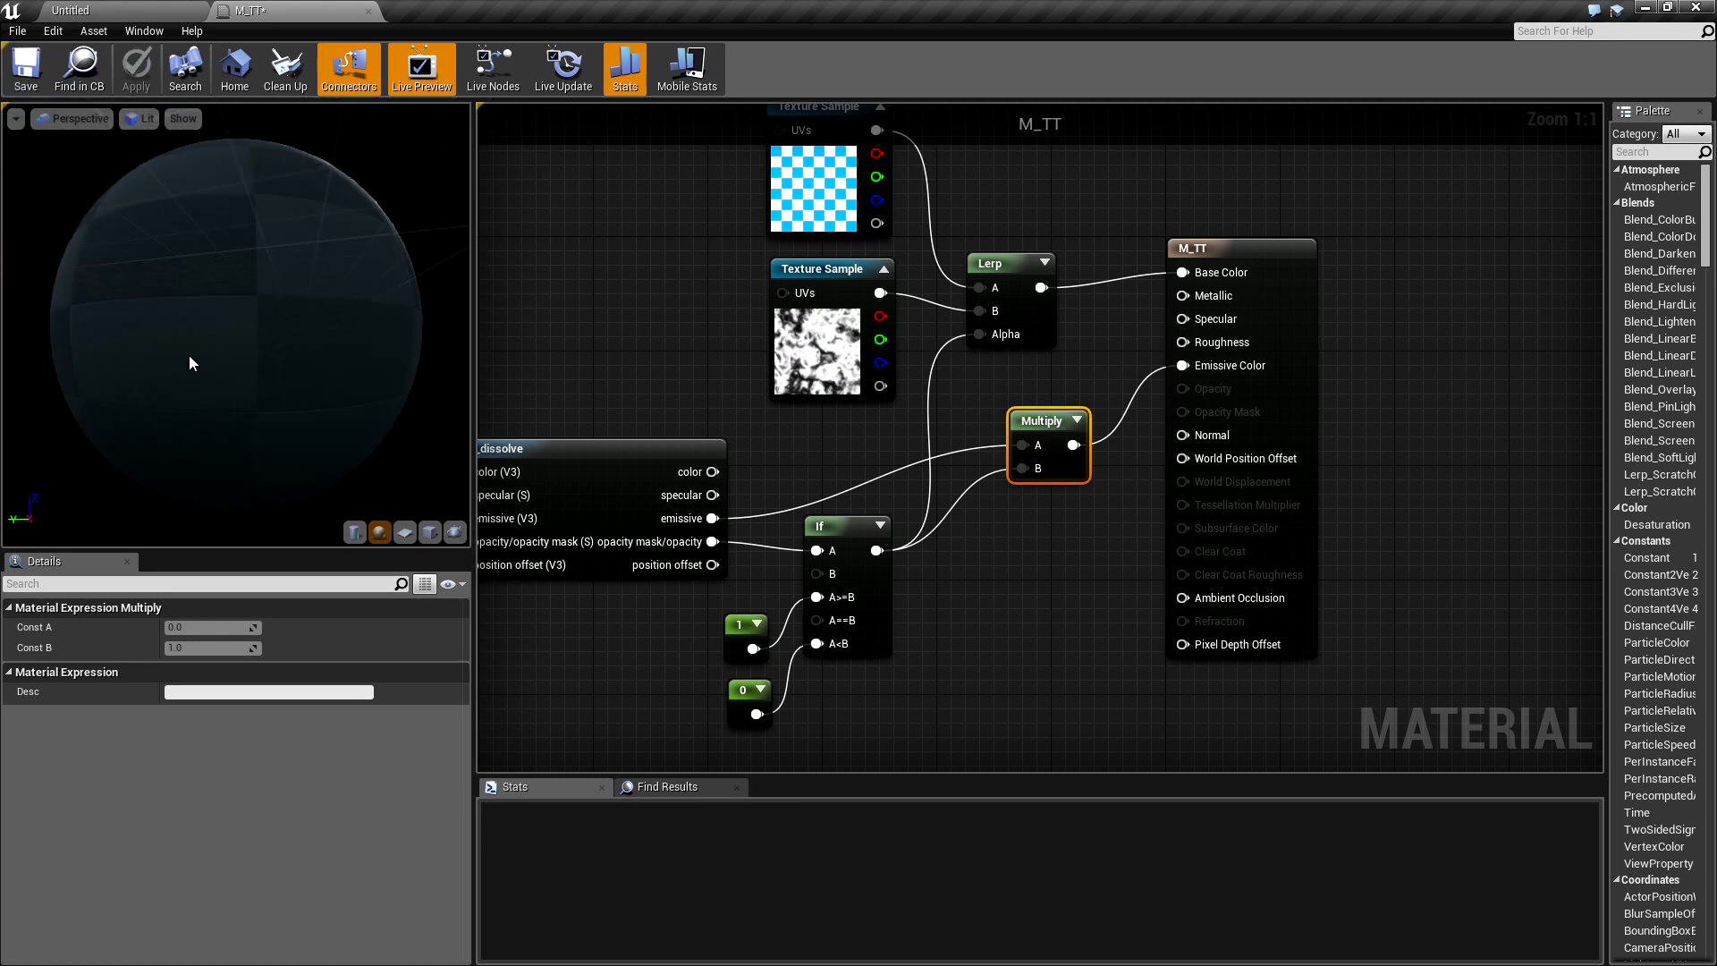
Step: Place an SM_Sphere_50 mesh from the Meshes folder into the untitled level
click(114, 9)
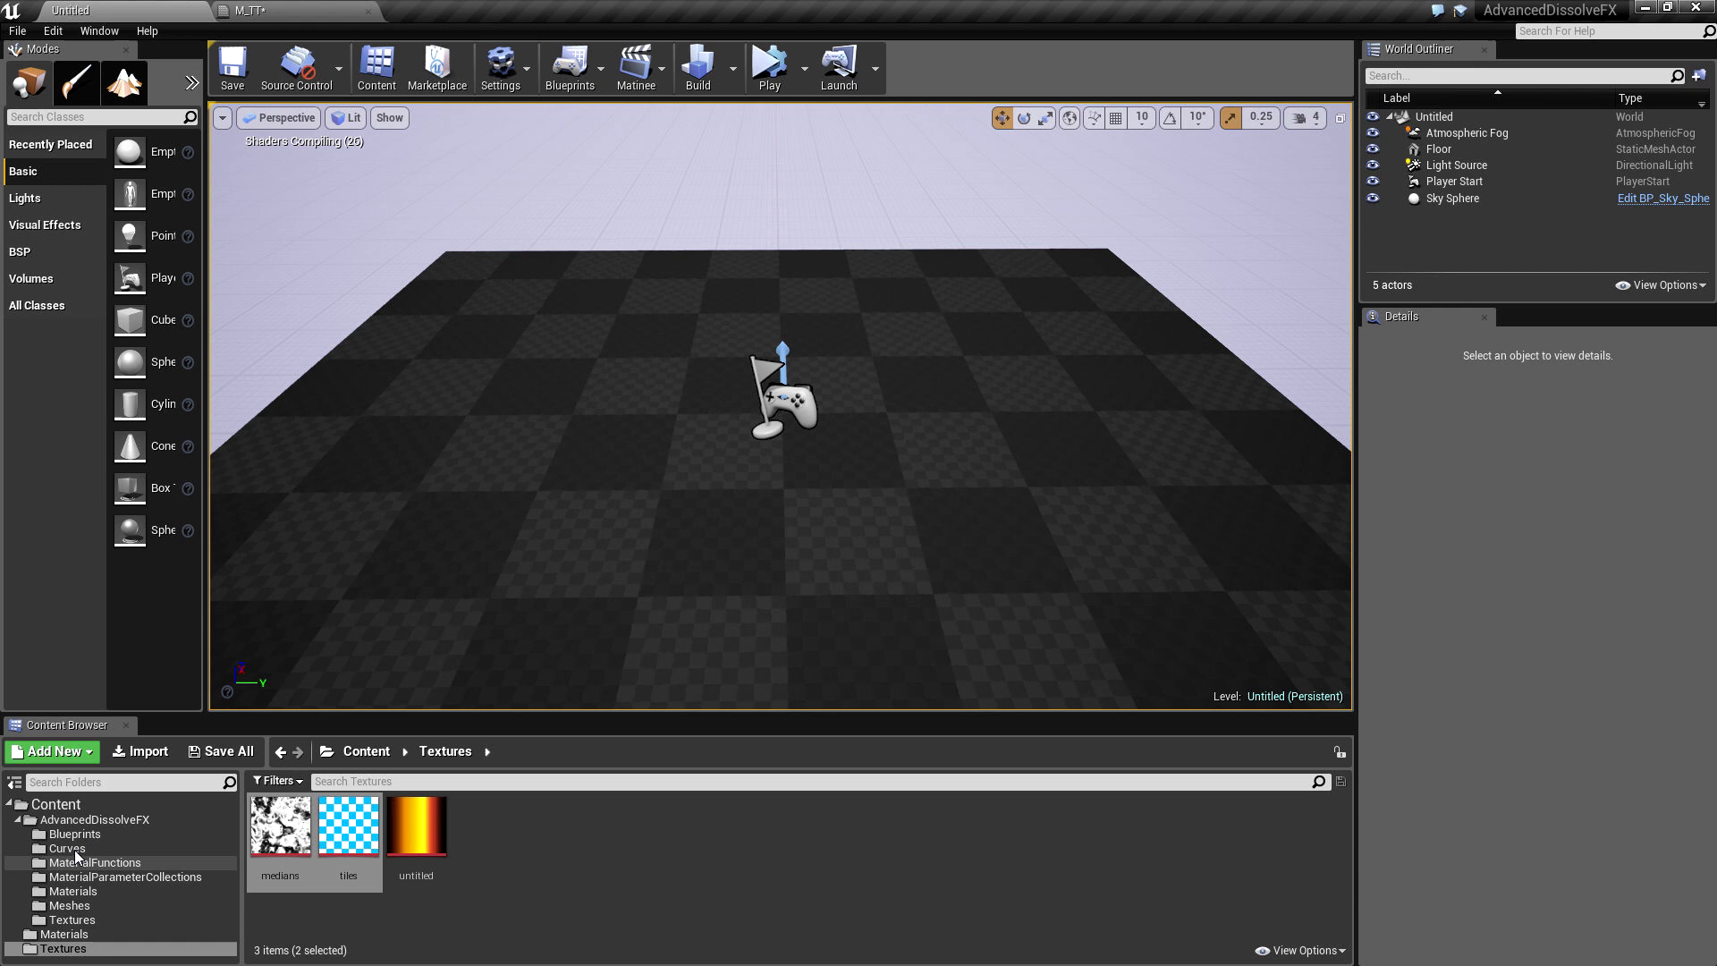
click(76, 906)
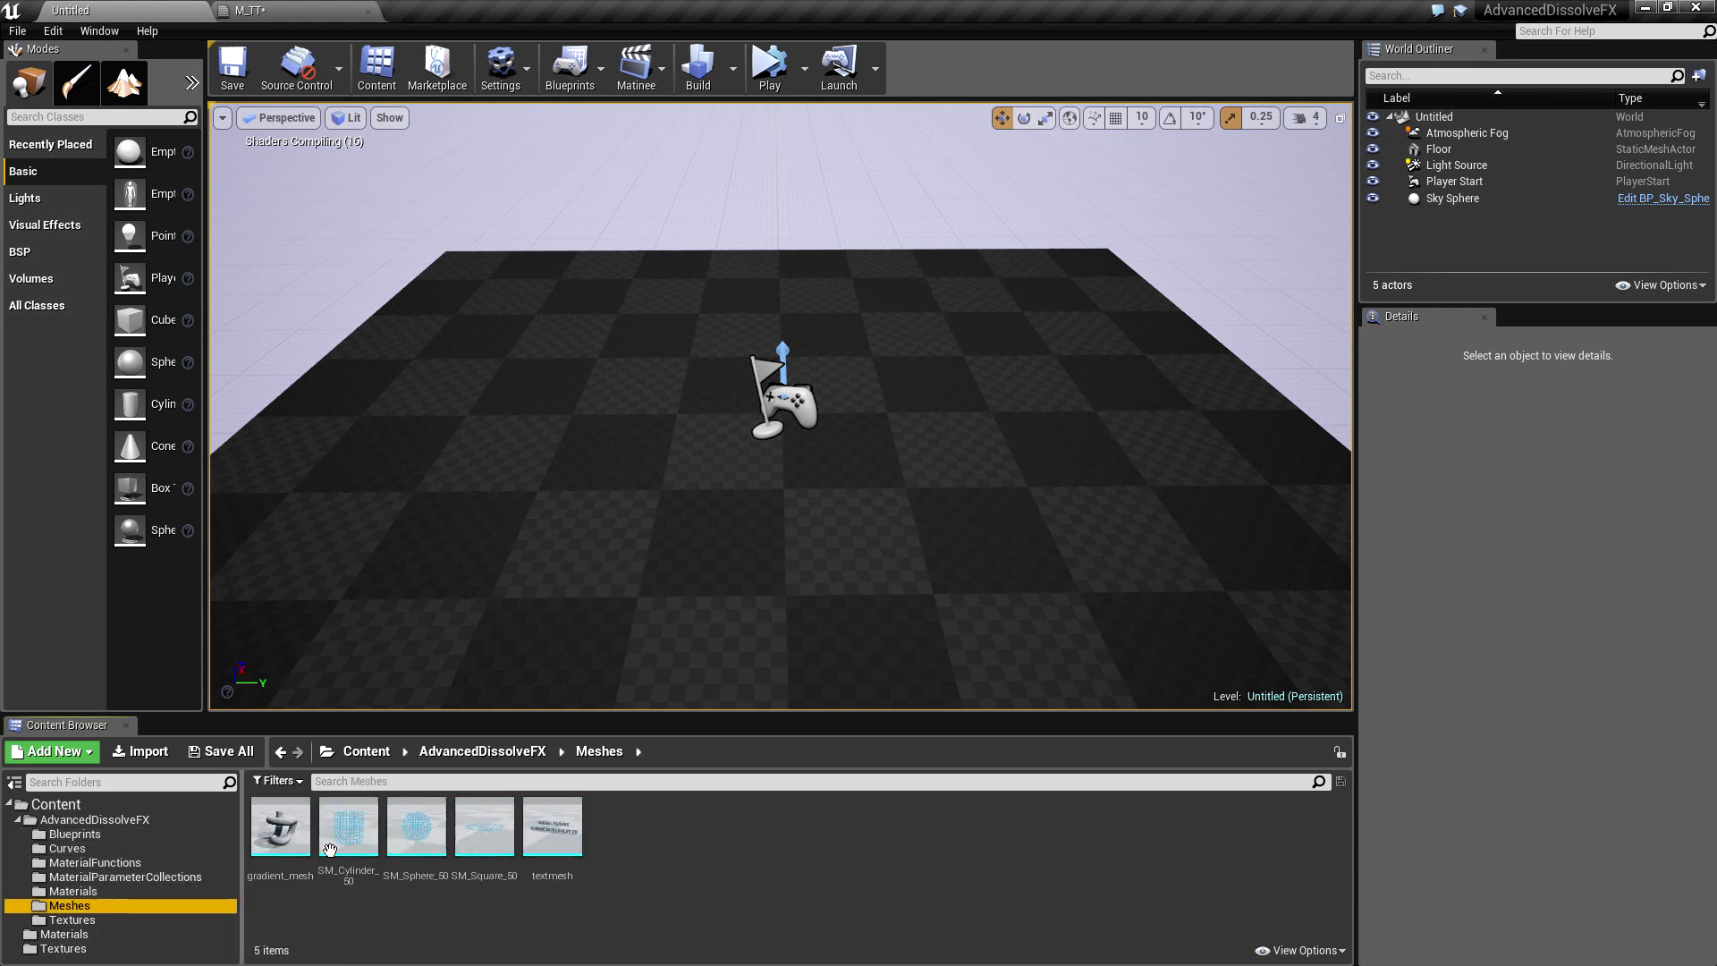
click(418, 832)
drag(420, 833, 371, 565)
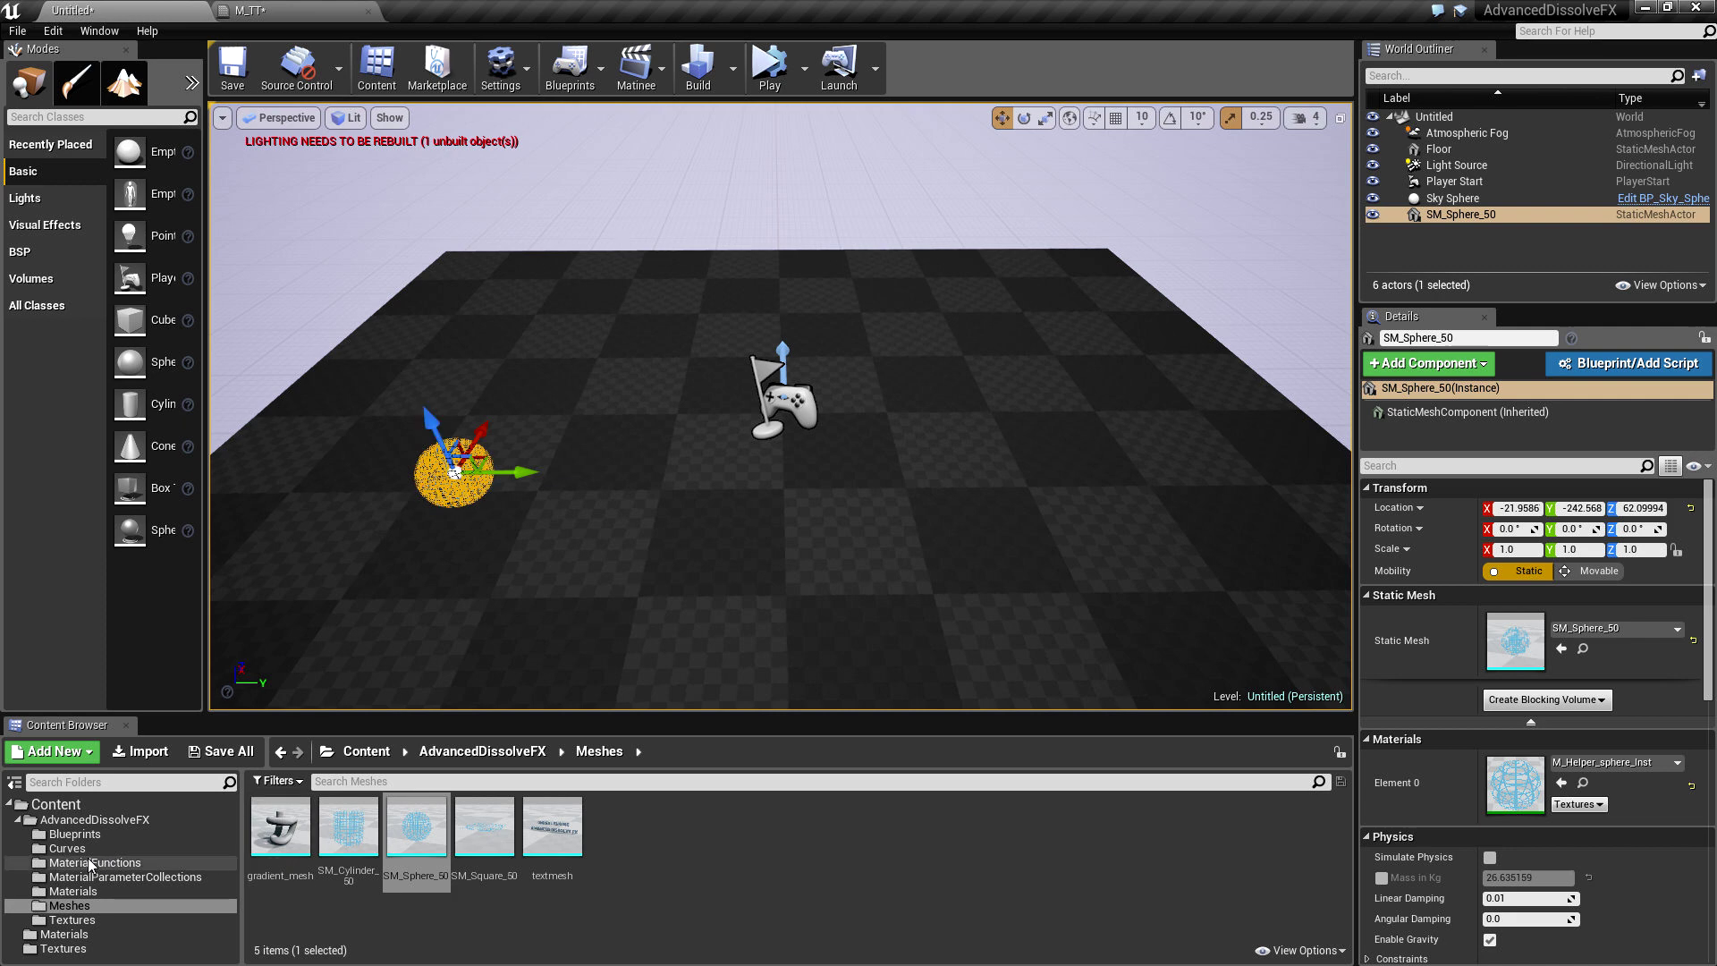
Step: Place a BP_Planar_dissolve_helper actor from Blueprints beside the sphere
click(75, 833)
click(421, 841)
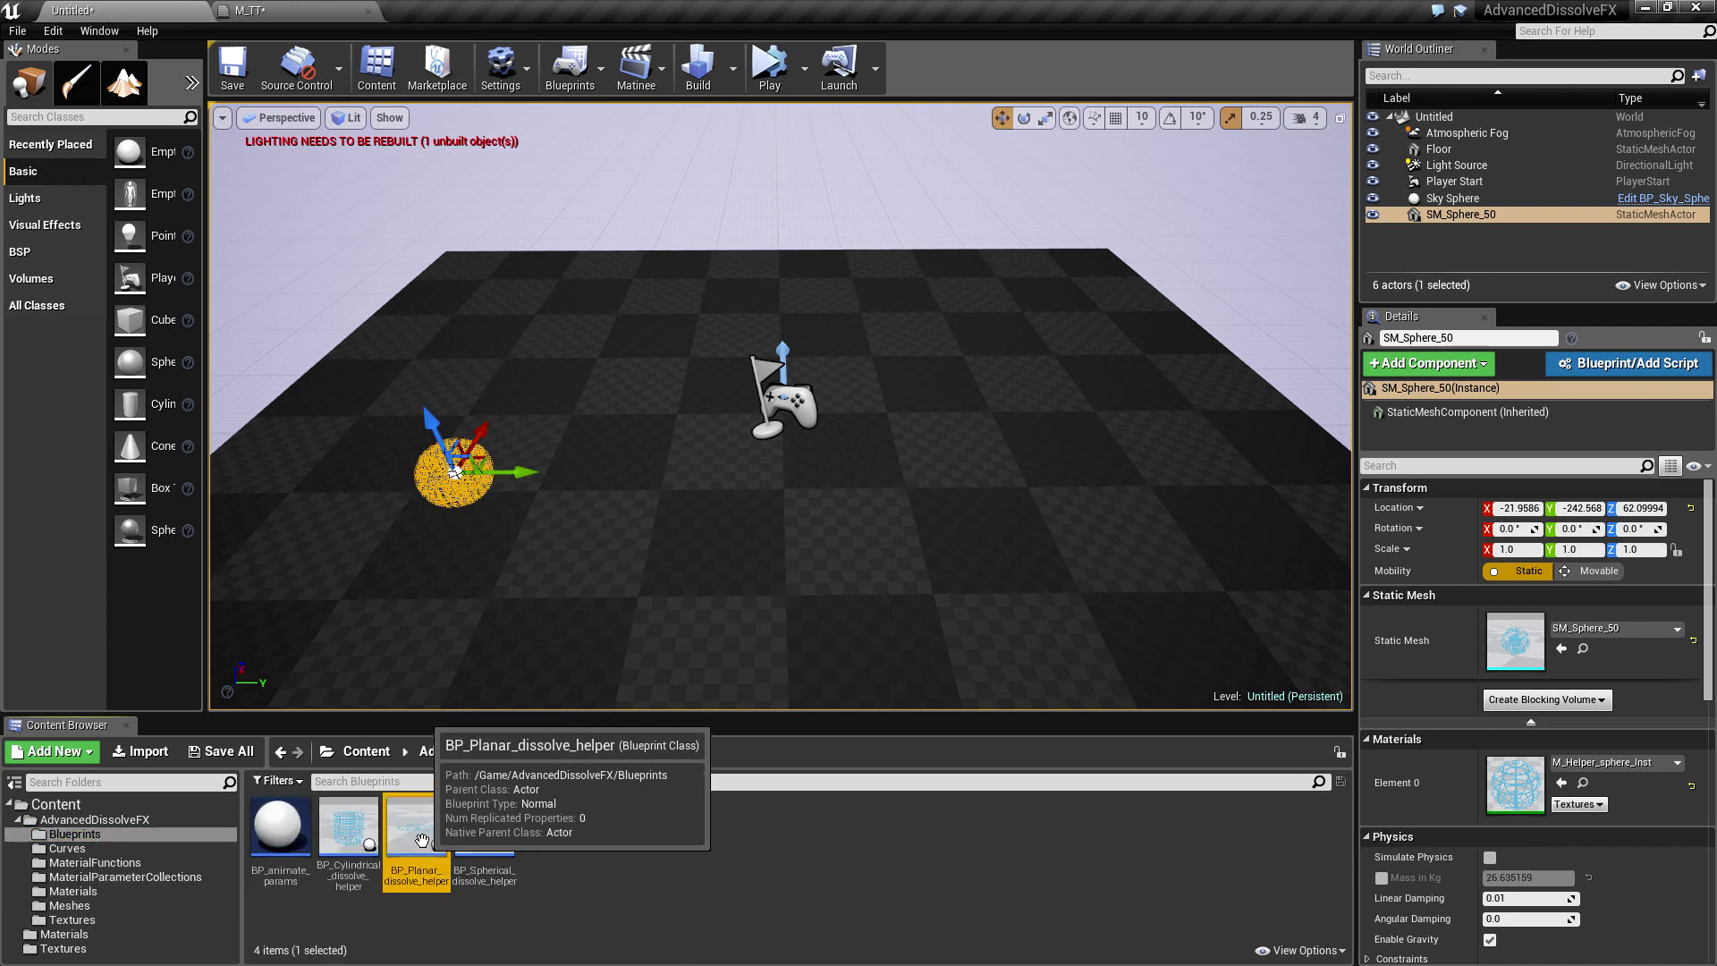
drag(421, 840, 496, 422)
Step: Lower the helper plane, create M_TT_Inst from M_TT and assign it to the sphere's Element 0
right_drag(496, 422, 510, 413)
key(w)
click(64, 934)
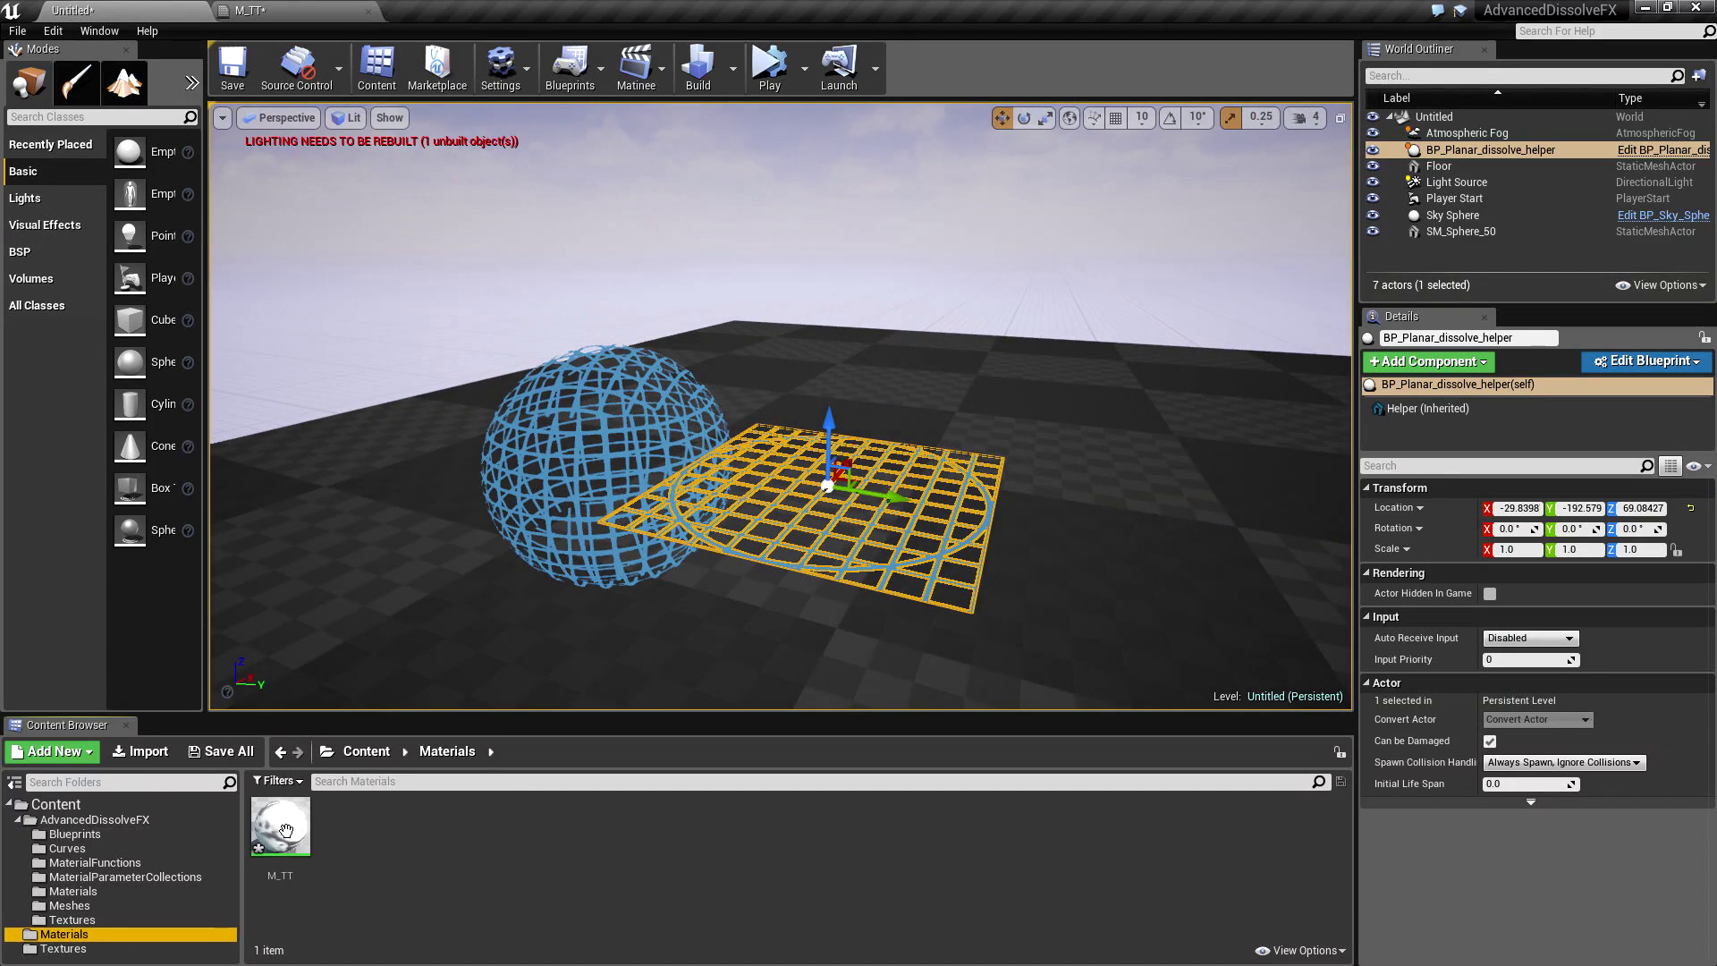
right_click(286, 830)
click(339, 481)
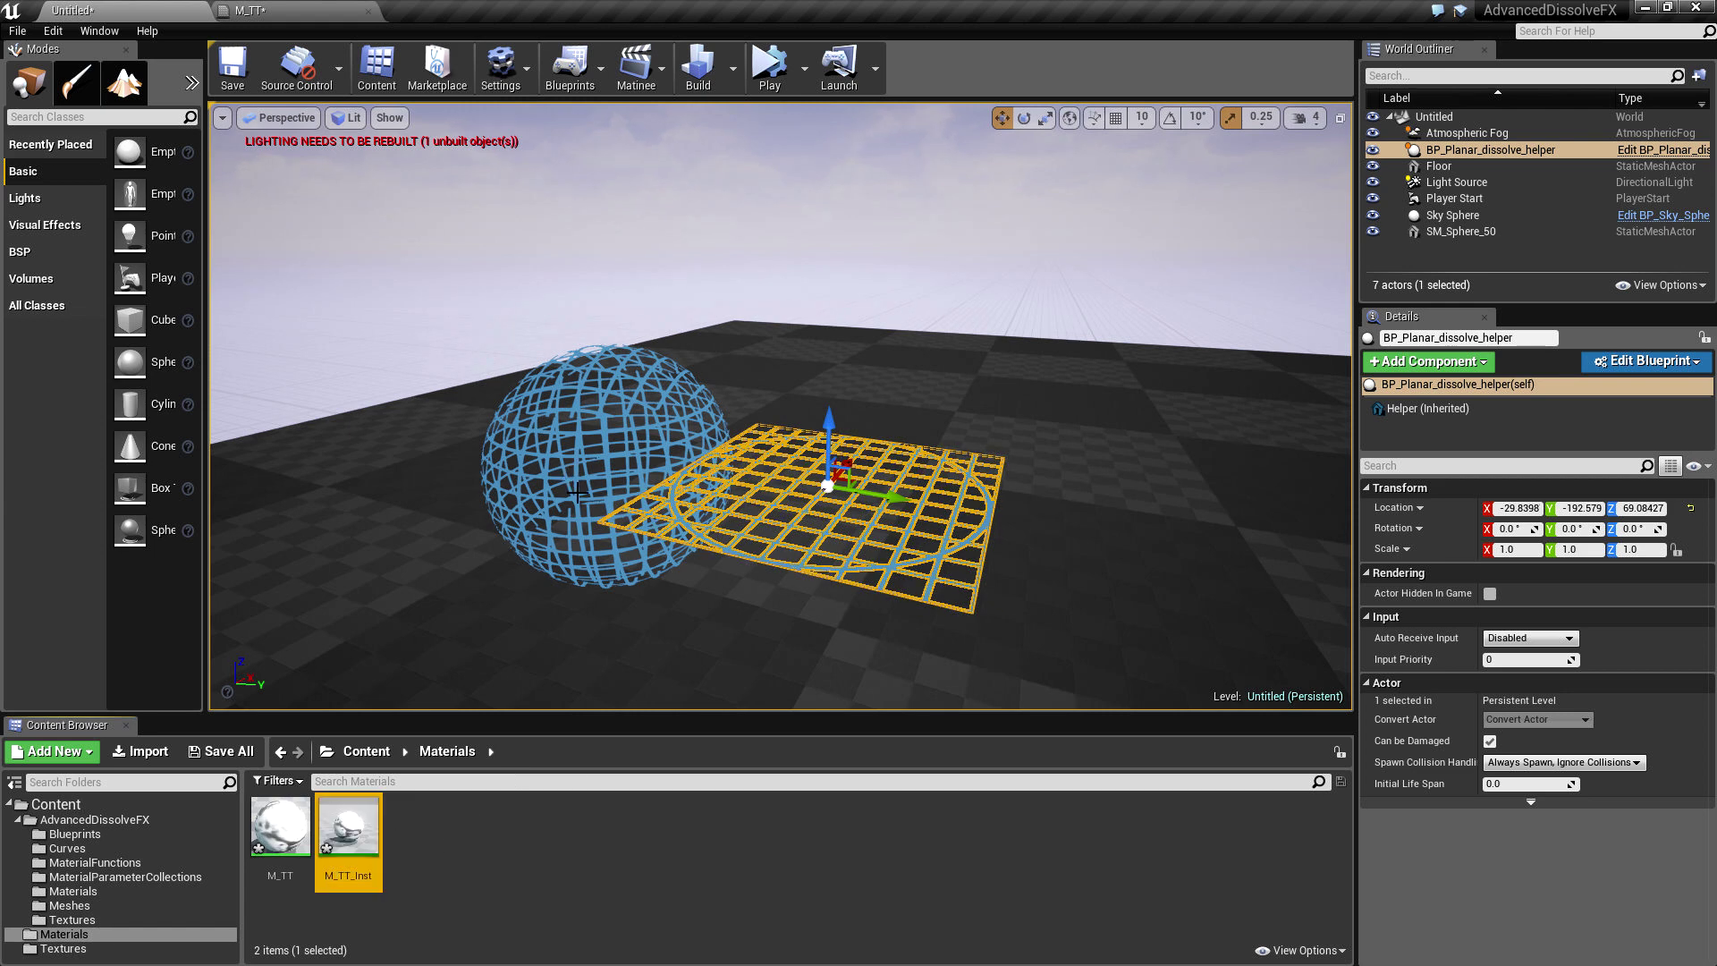
click(576, 488)
click(1561, 782)
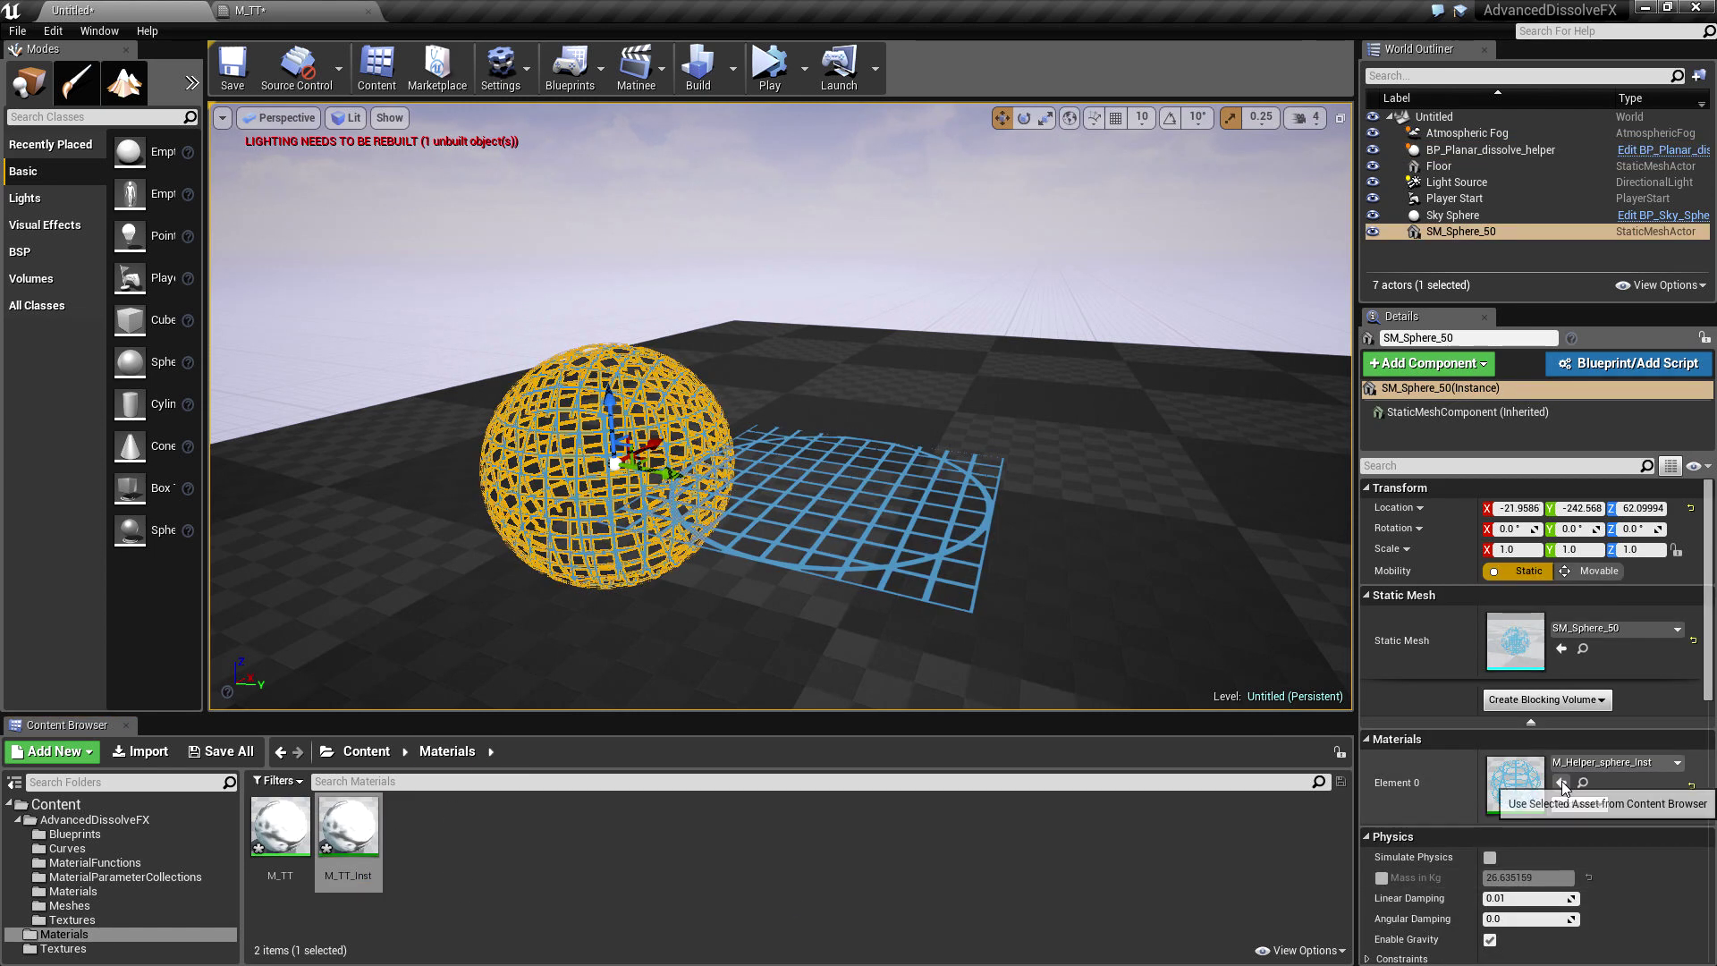
Step: Start Simulate and raise the dissolve helper plane slightly, to Z 73.1577
click(767, 69)
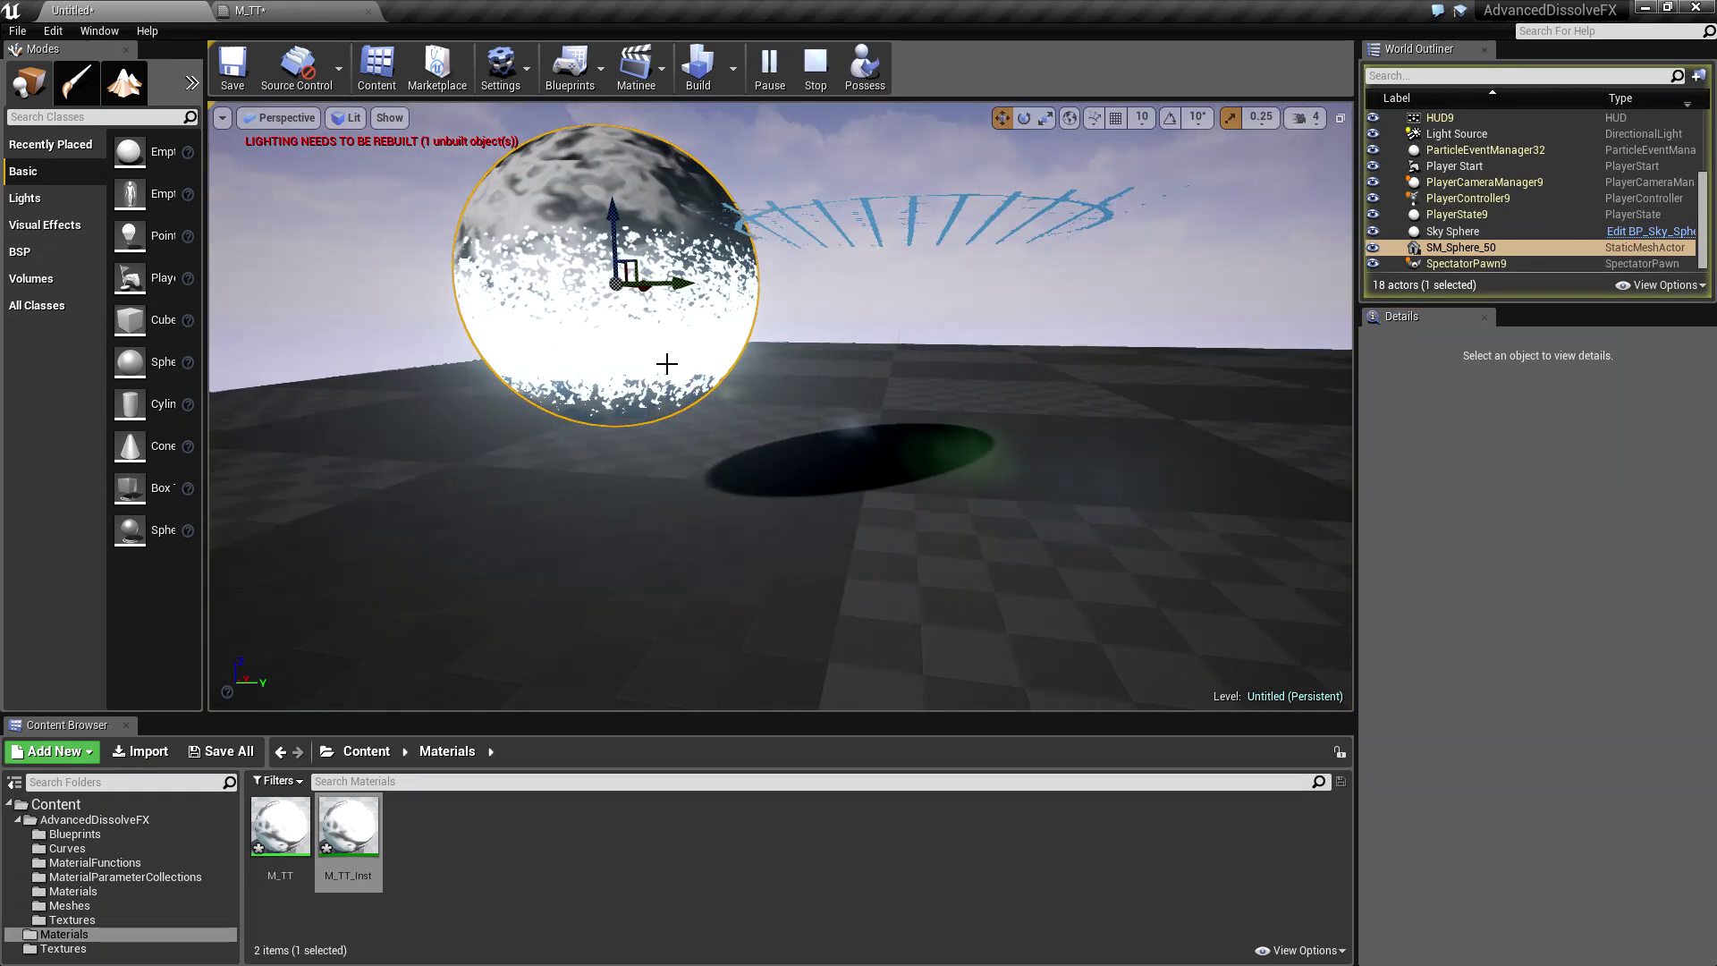
click(753, 194)
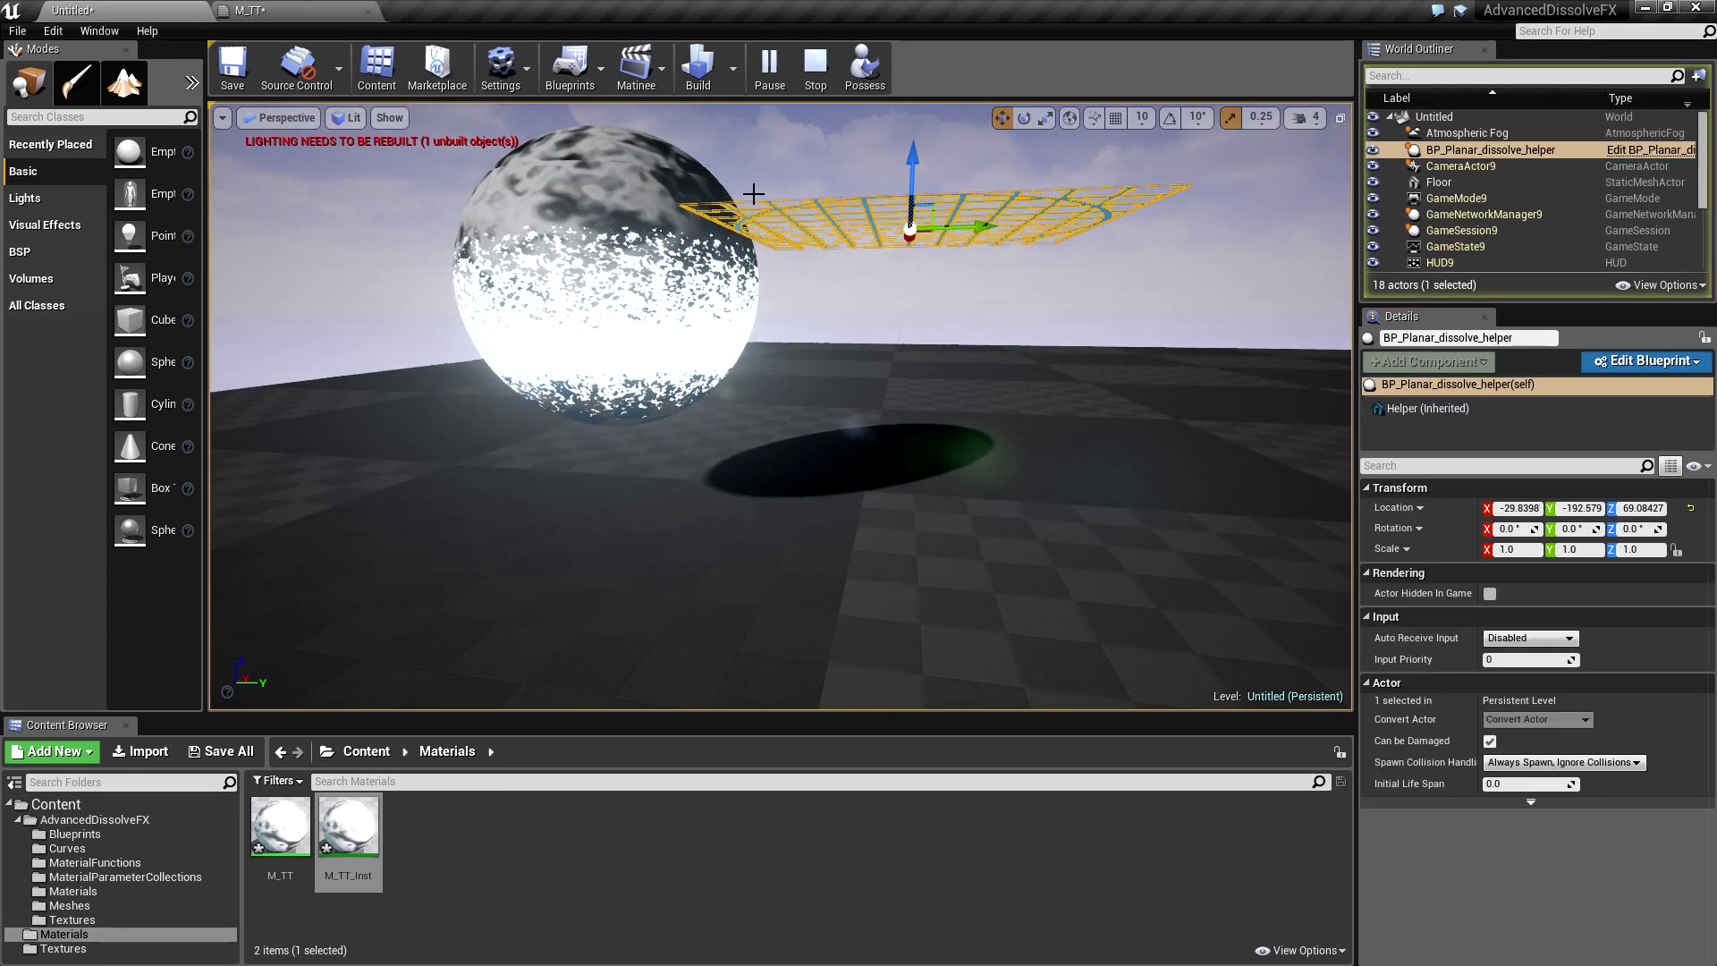
drag(920, 158, 918, 126)
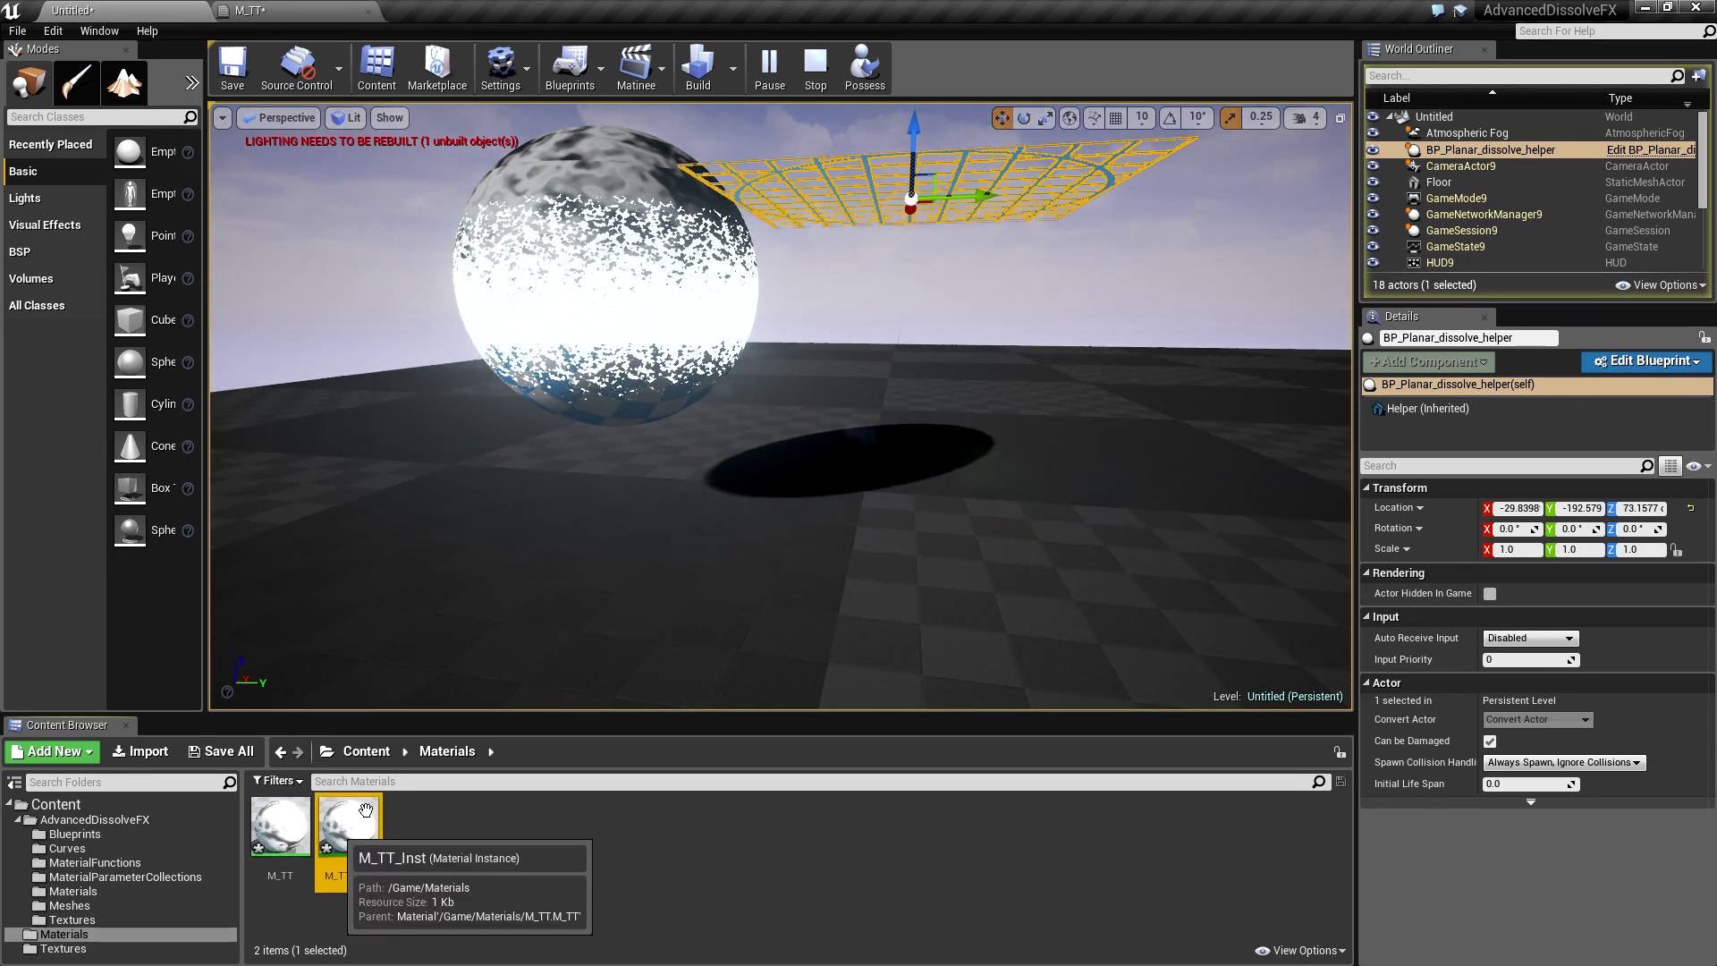
Step: Set M_TT_Inst's PlaDis_dissolve_distance to 5.0
double_click(349, 824)
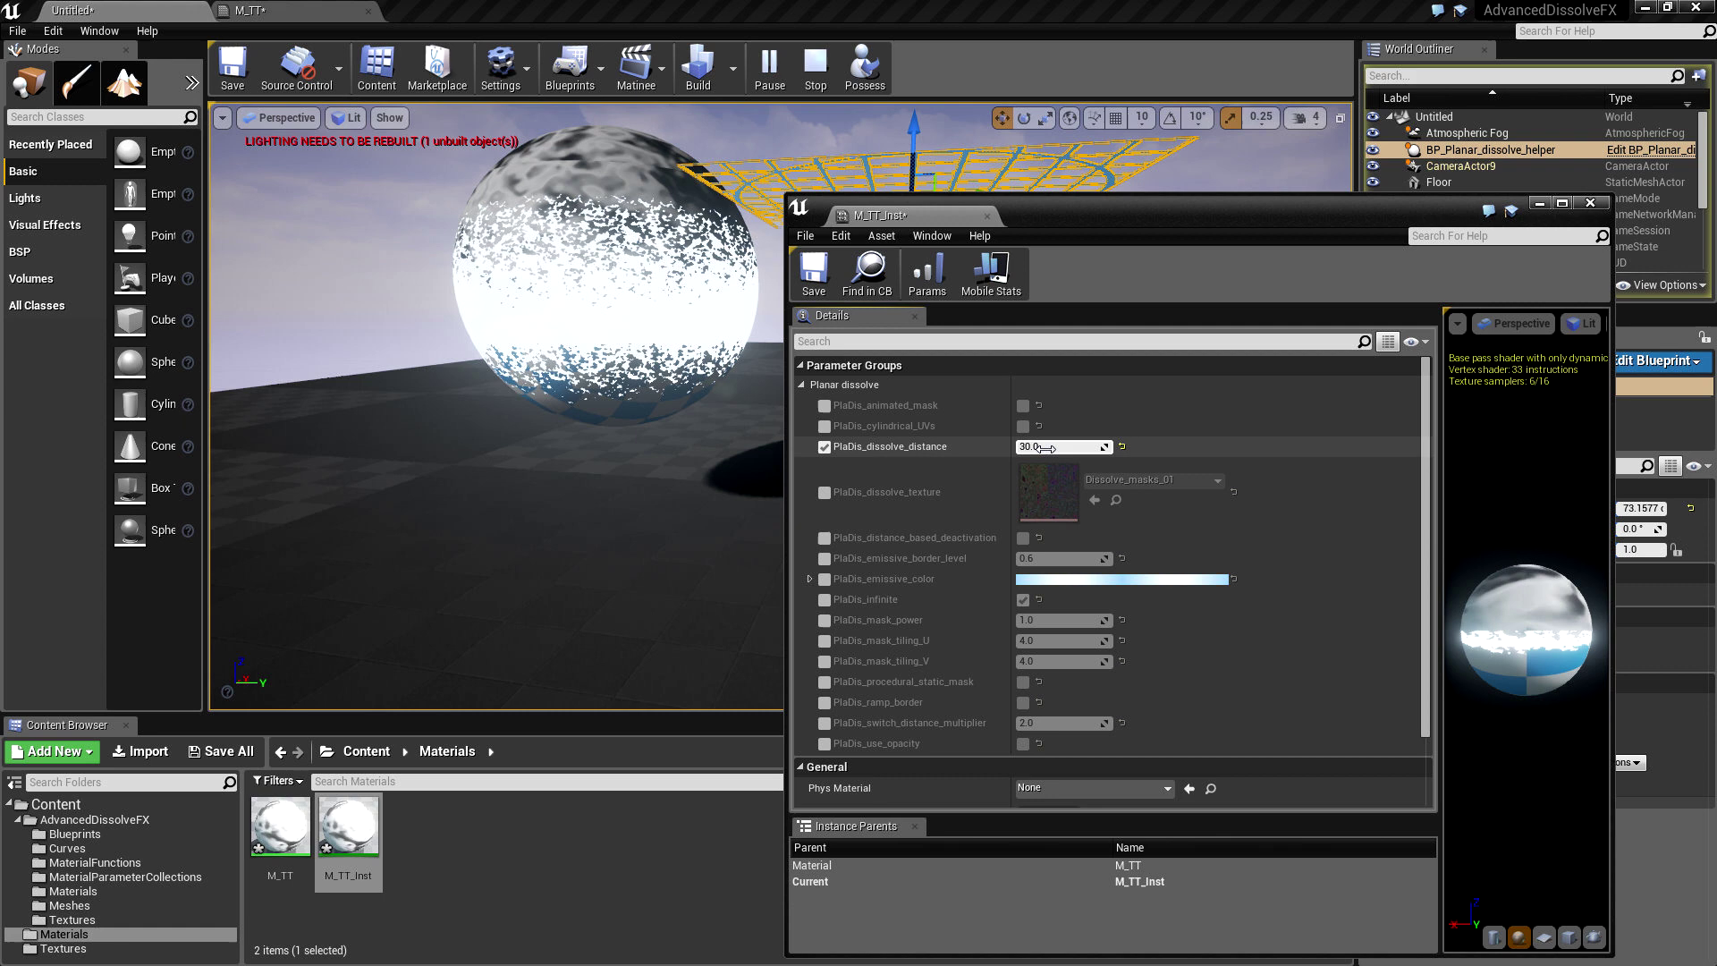
text(5)
key(Return)
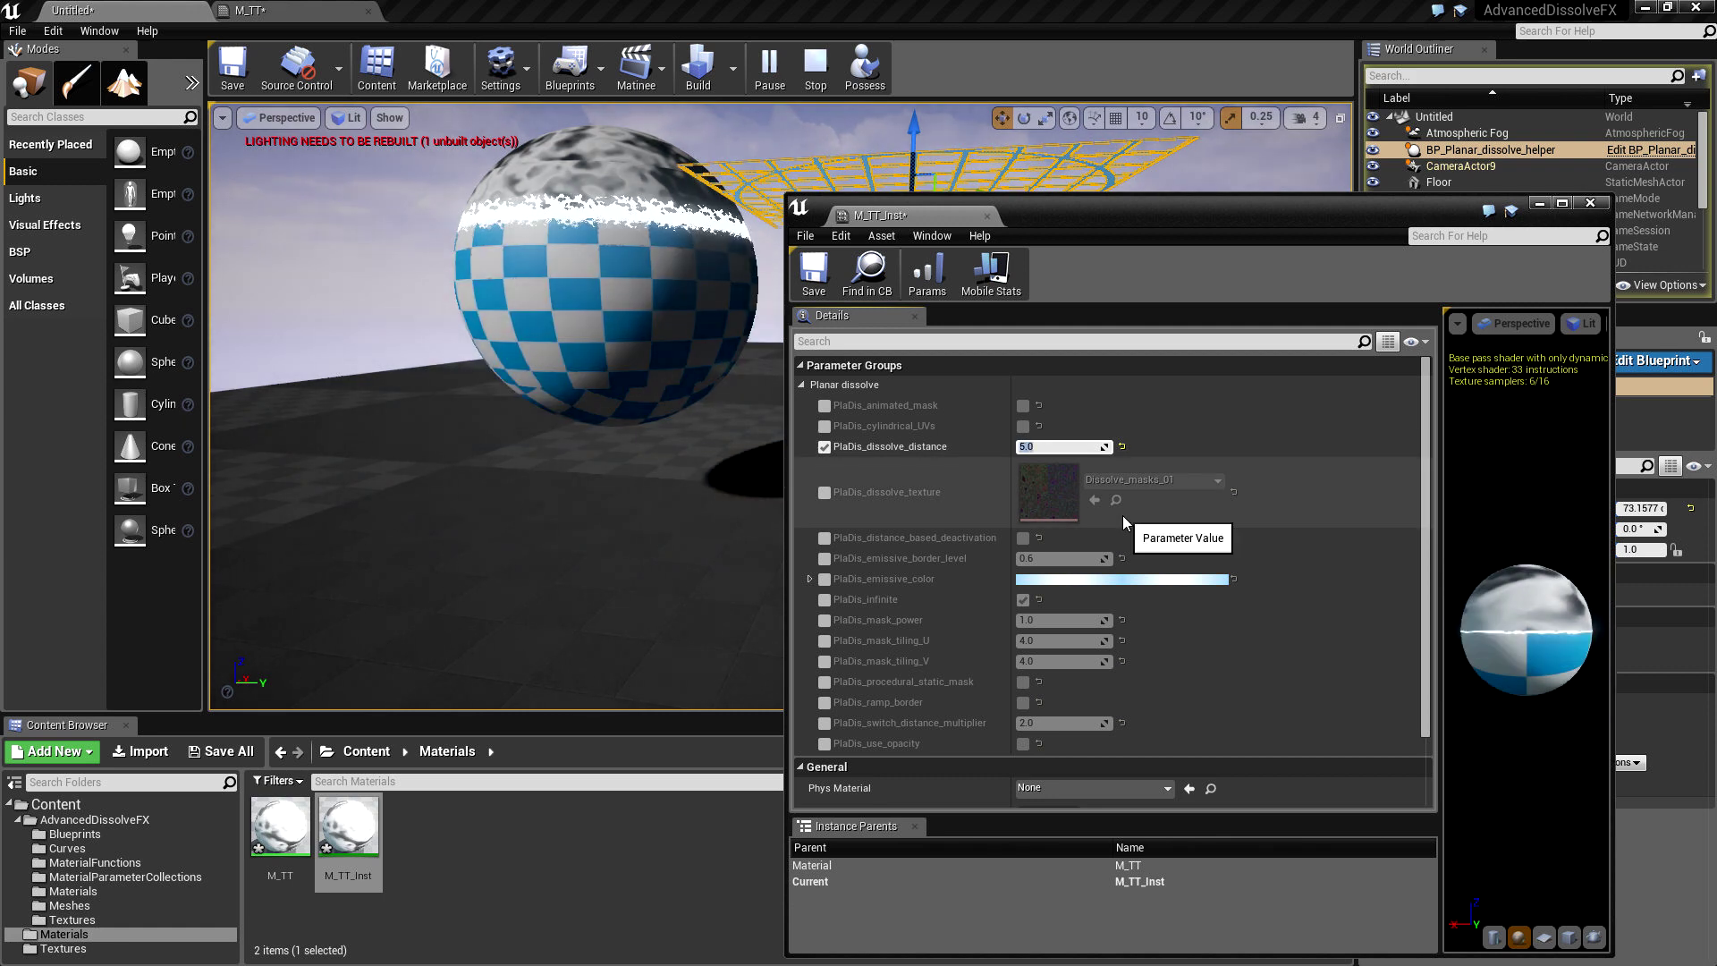
click(1590, 203)
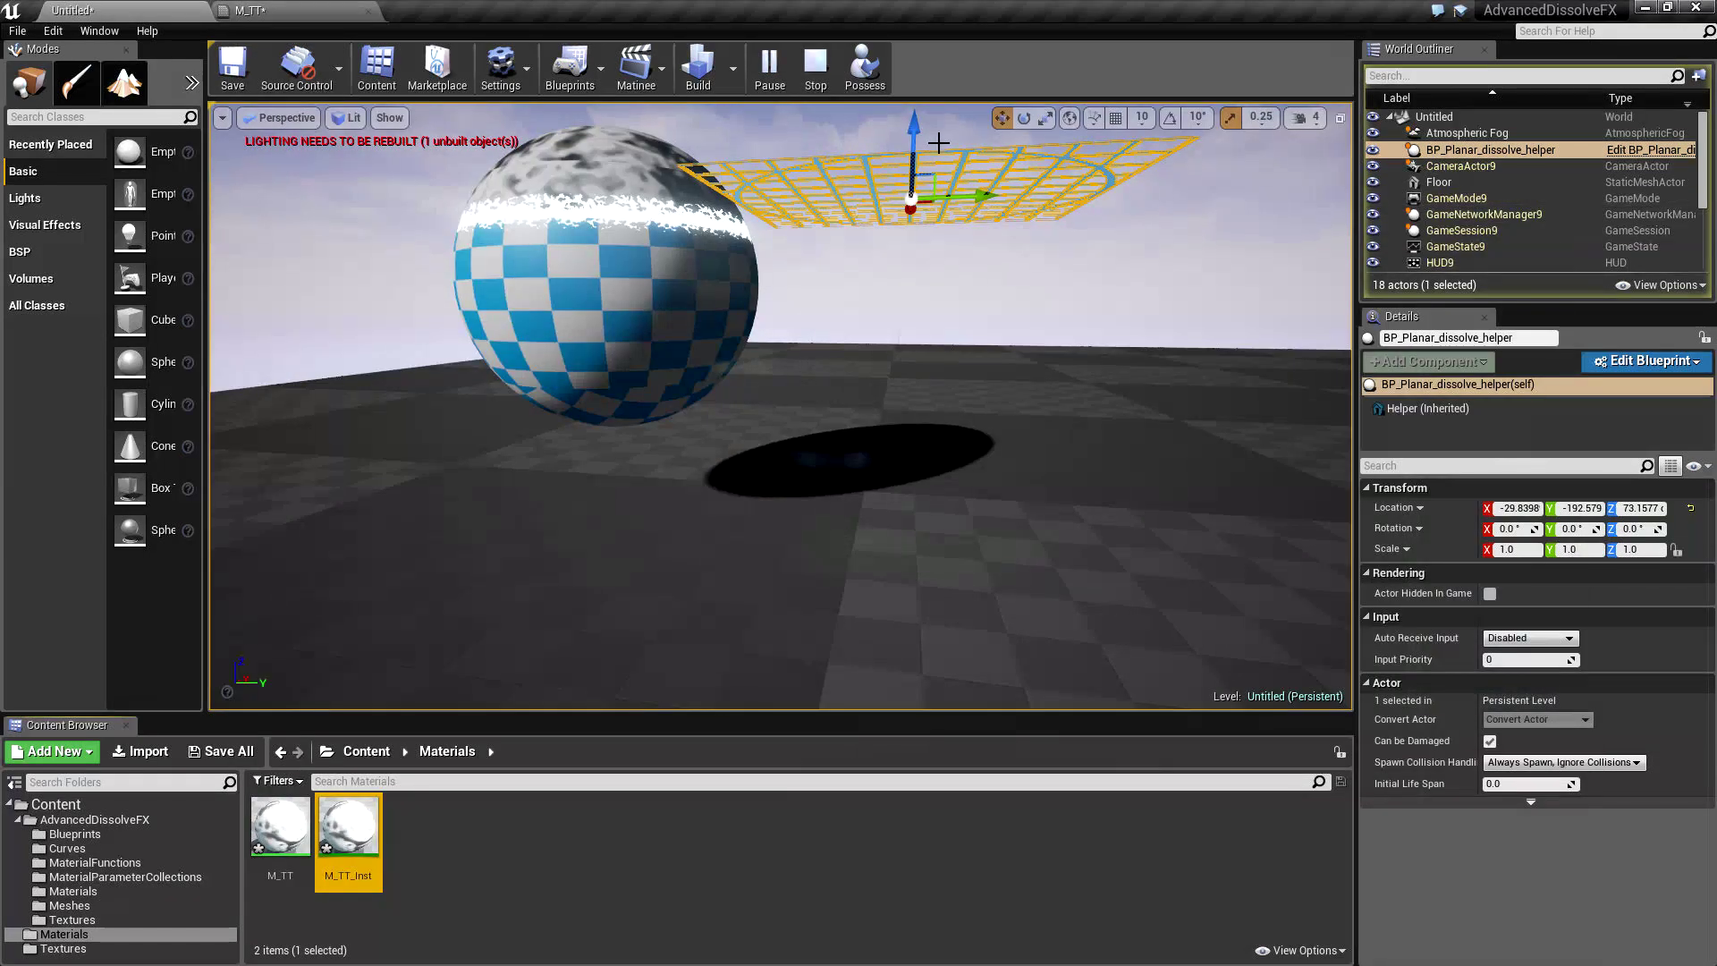
Step: Lower the helper plane to Z 61.99 and enable the PlaDis_ramp_border override in M_TT_Inst
drag(913, 146, 913, 222)
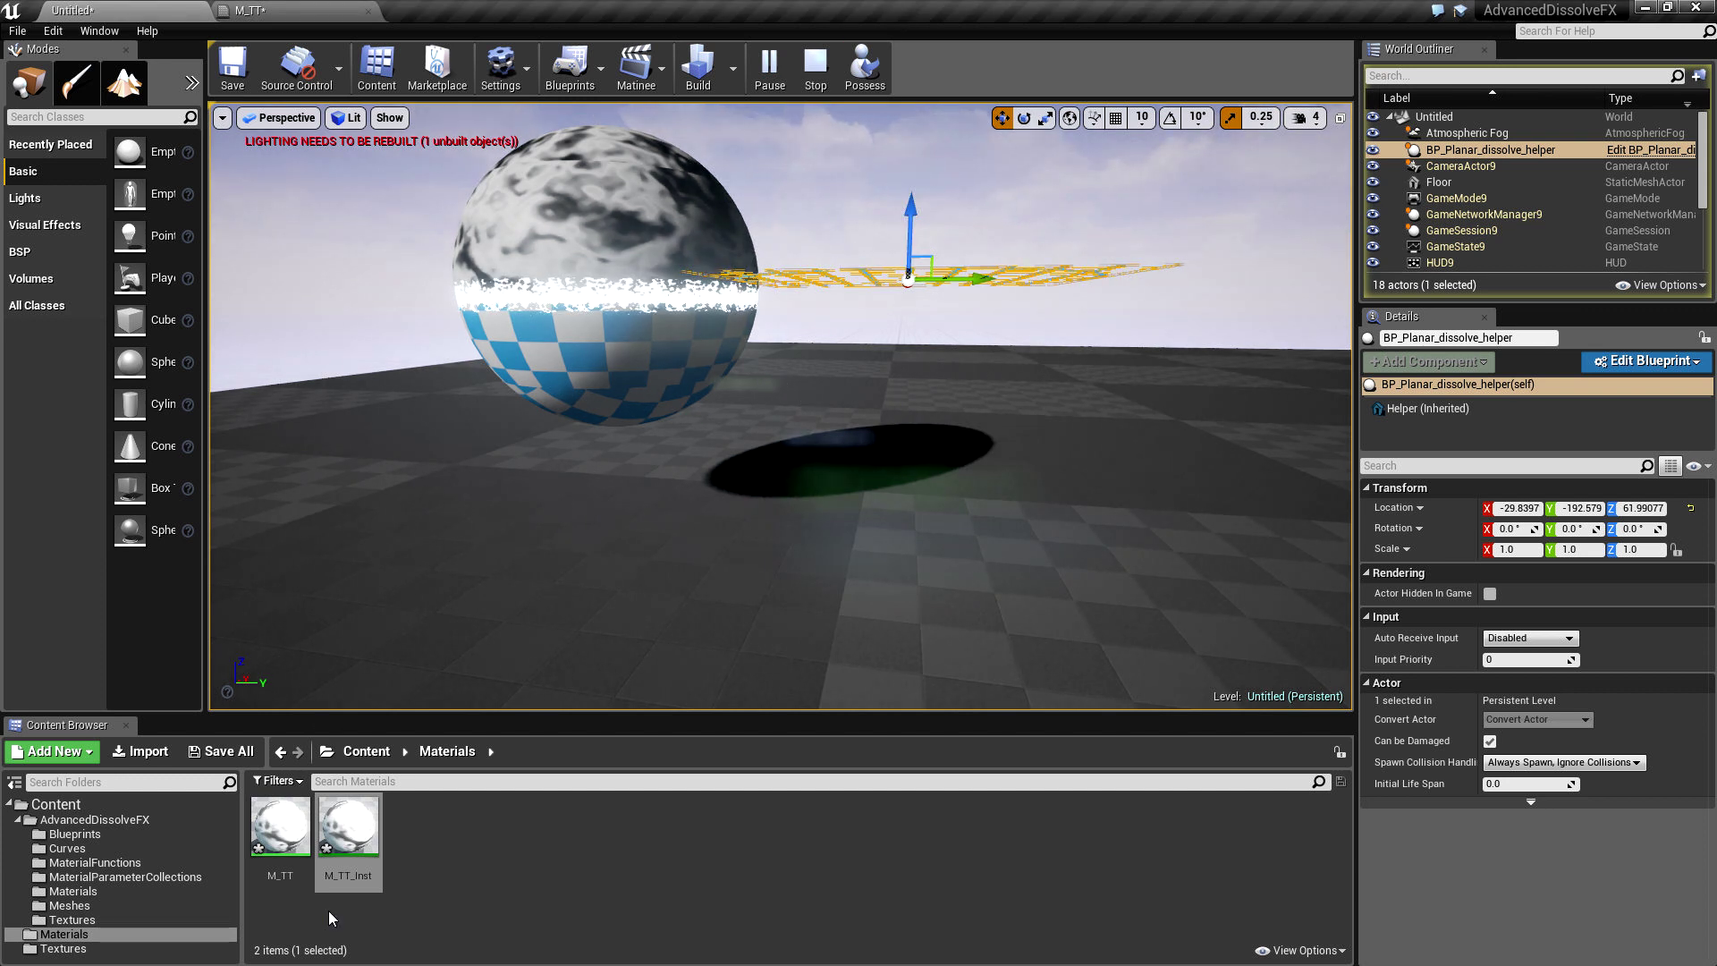
double_click(353, 841)
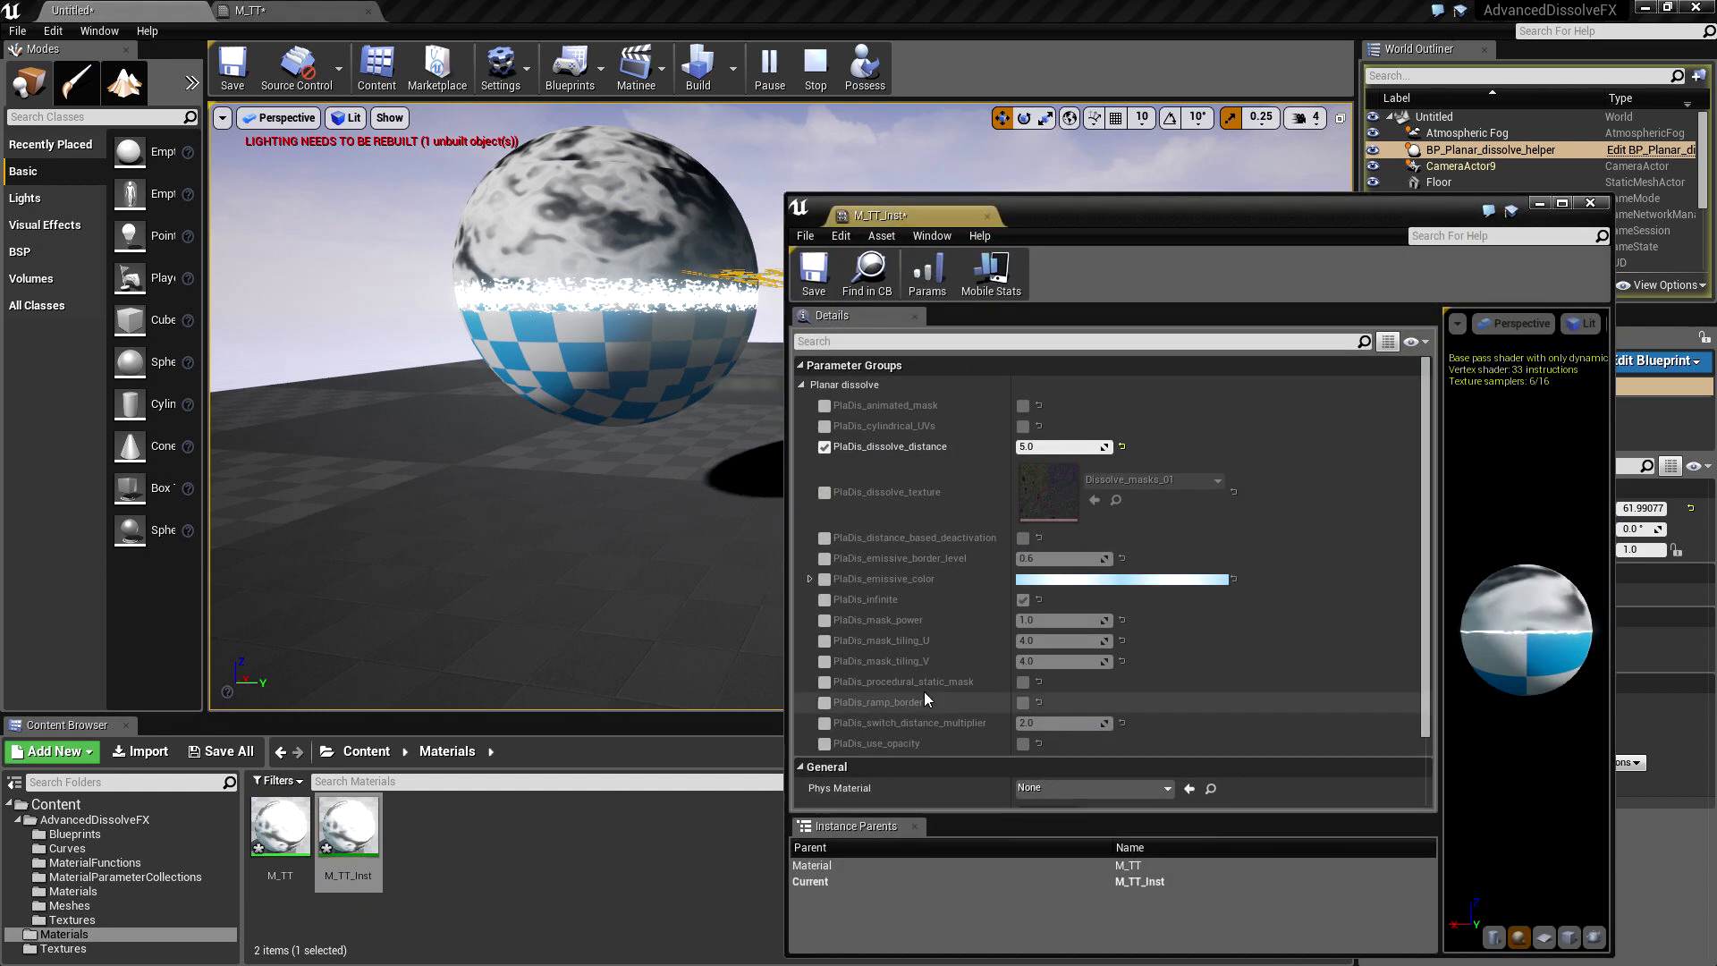
click(823, 703)
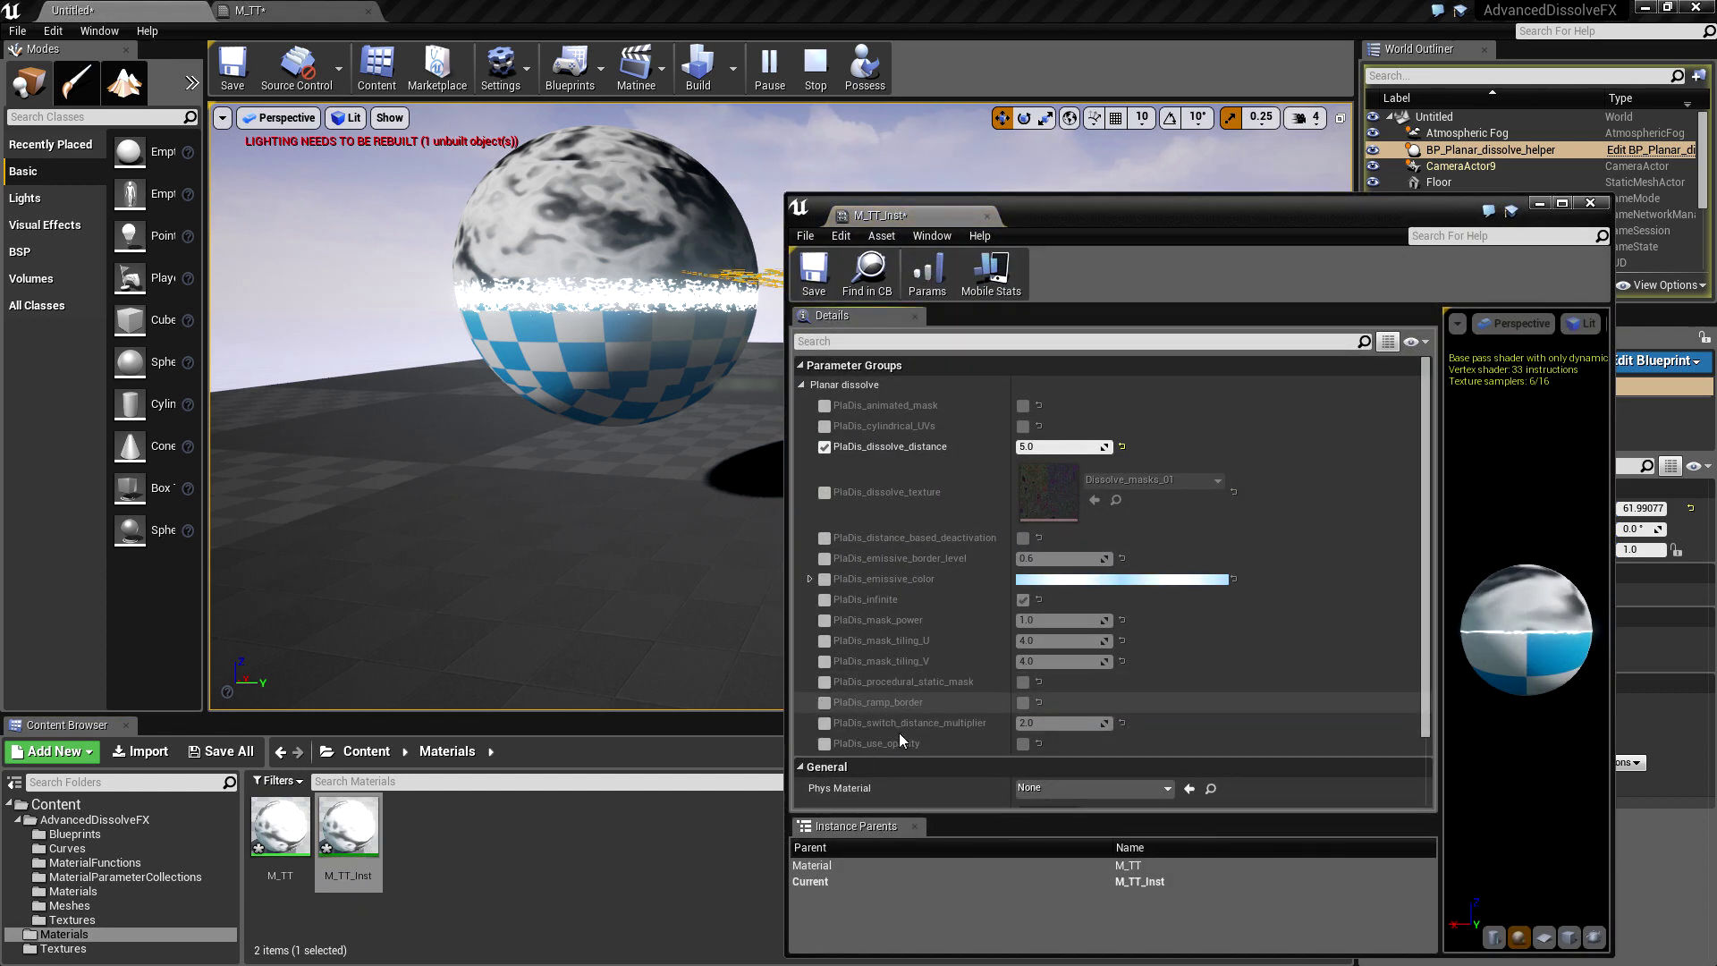
Step: Turn on ramp border with the Dissolve_border_gradient_01 ramp texture and set mask power to 0.0
click(1023, 702)
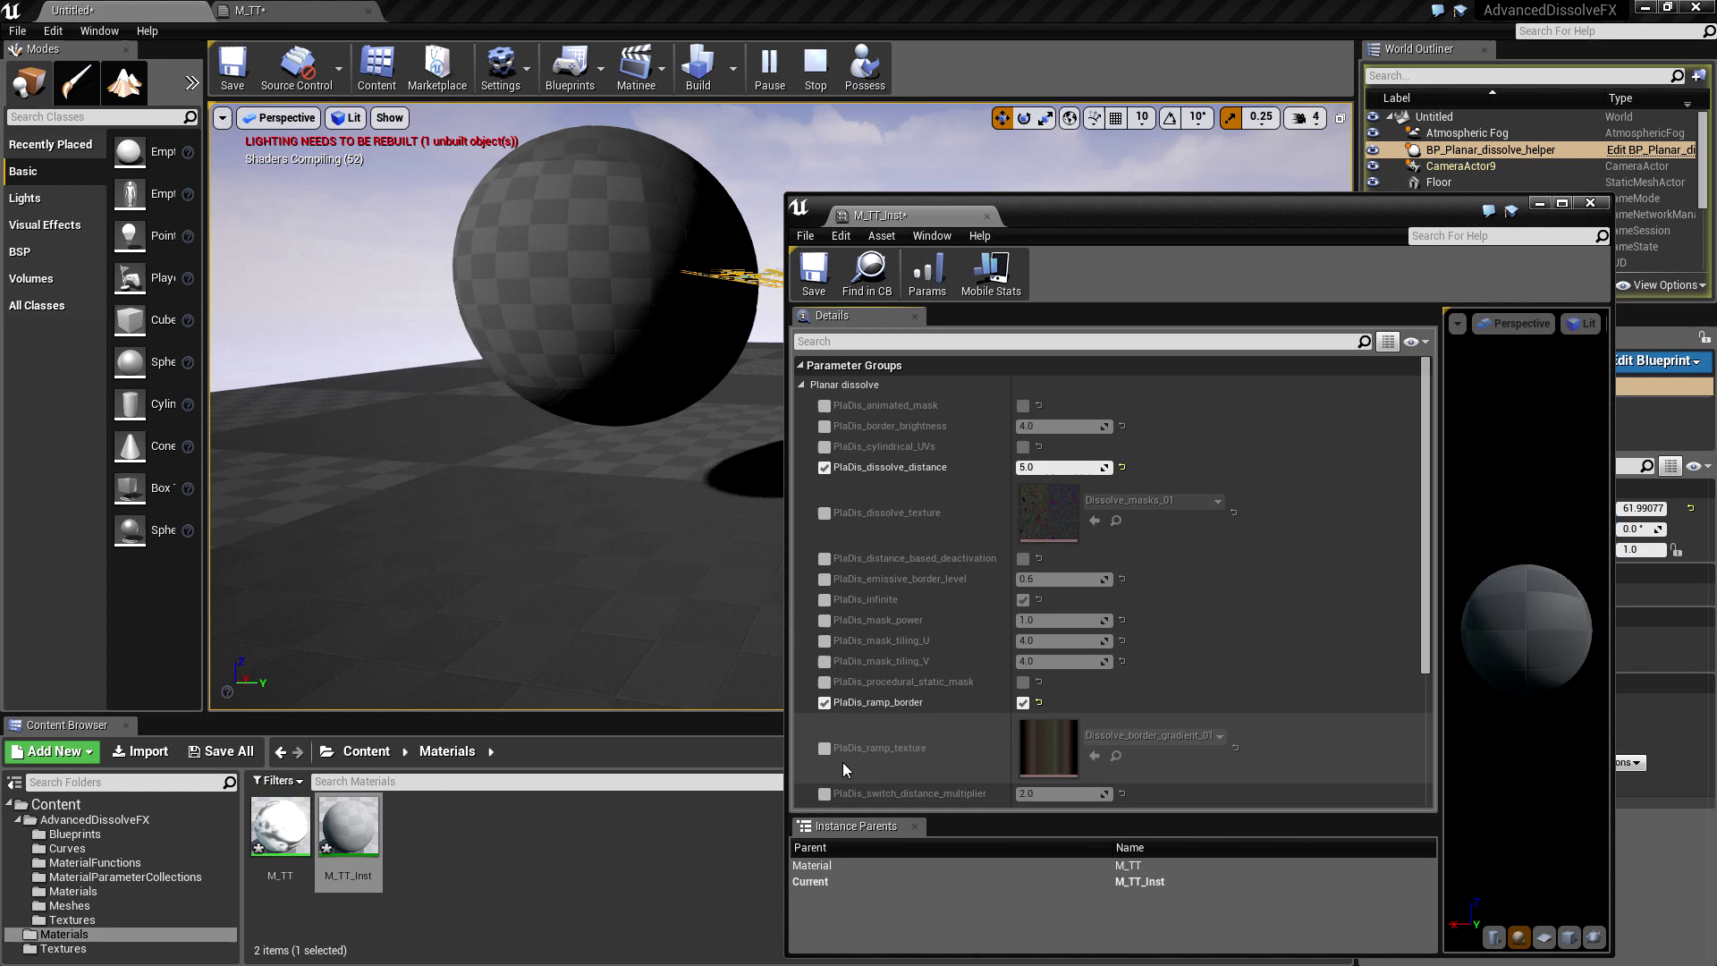
click(824, 748)
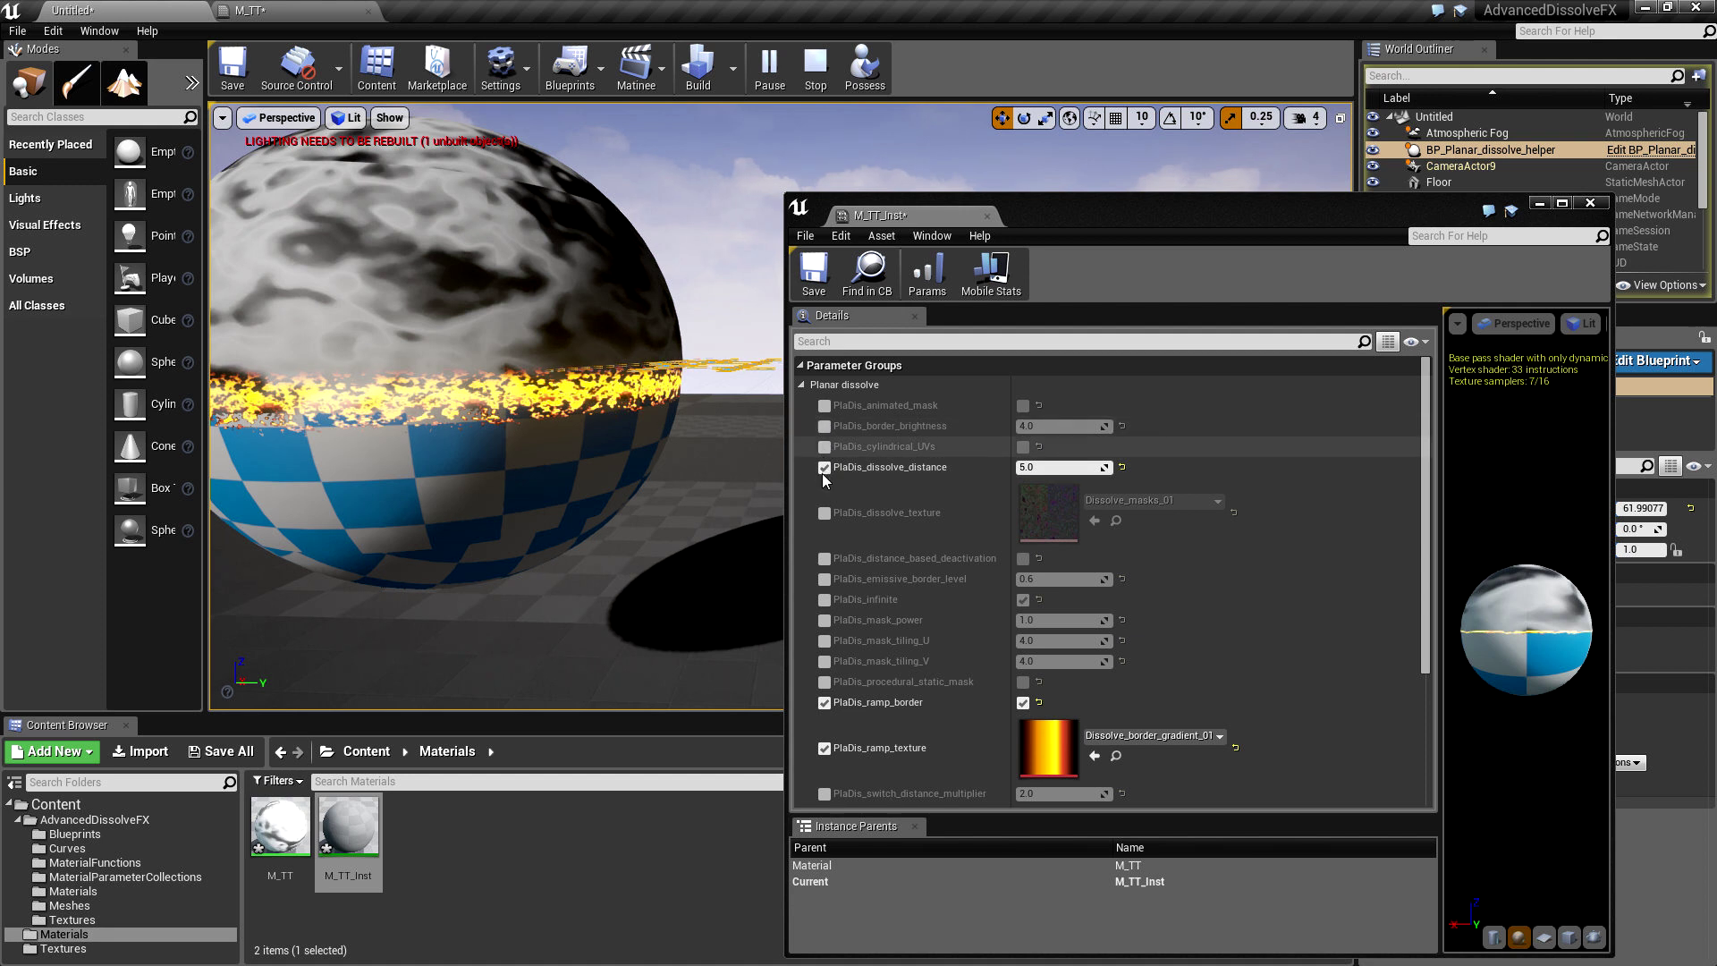
click(823, 619)
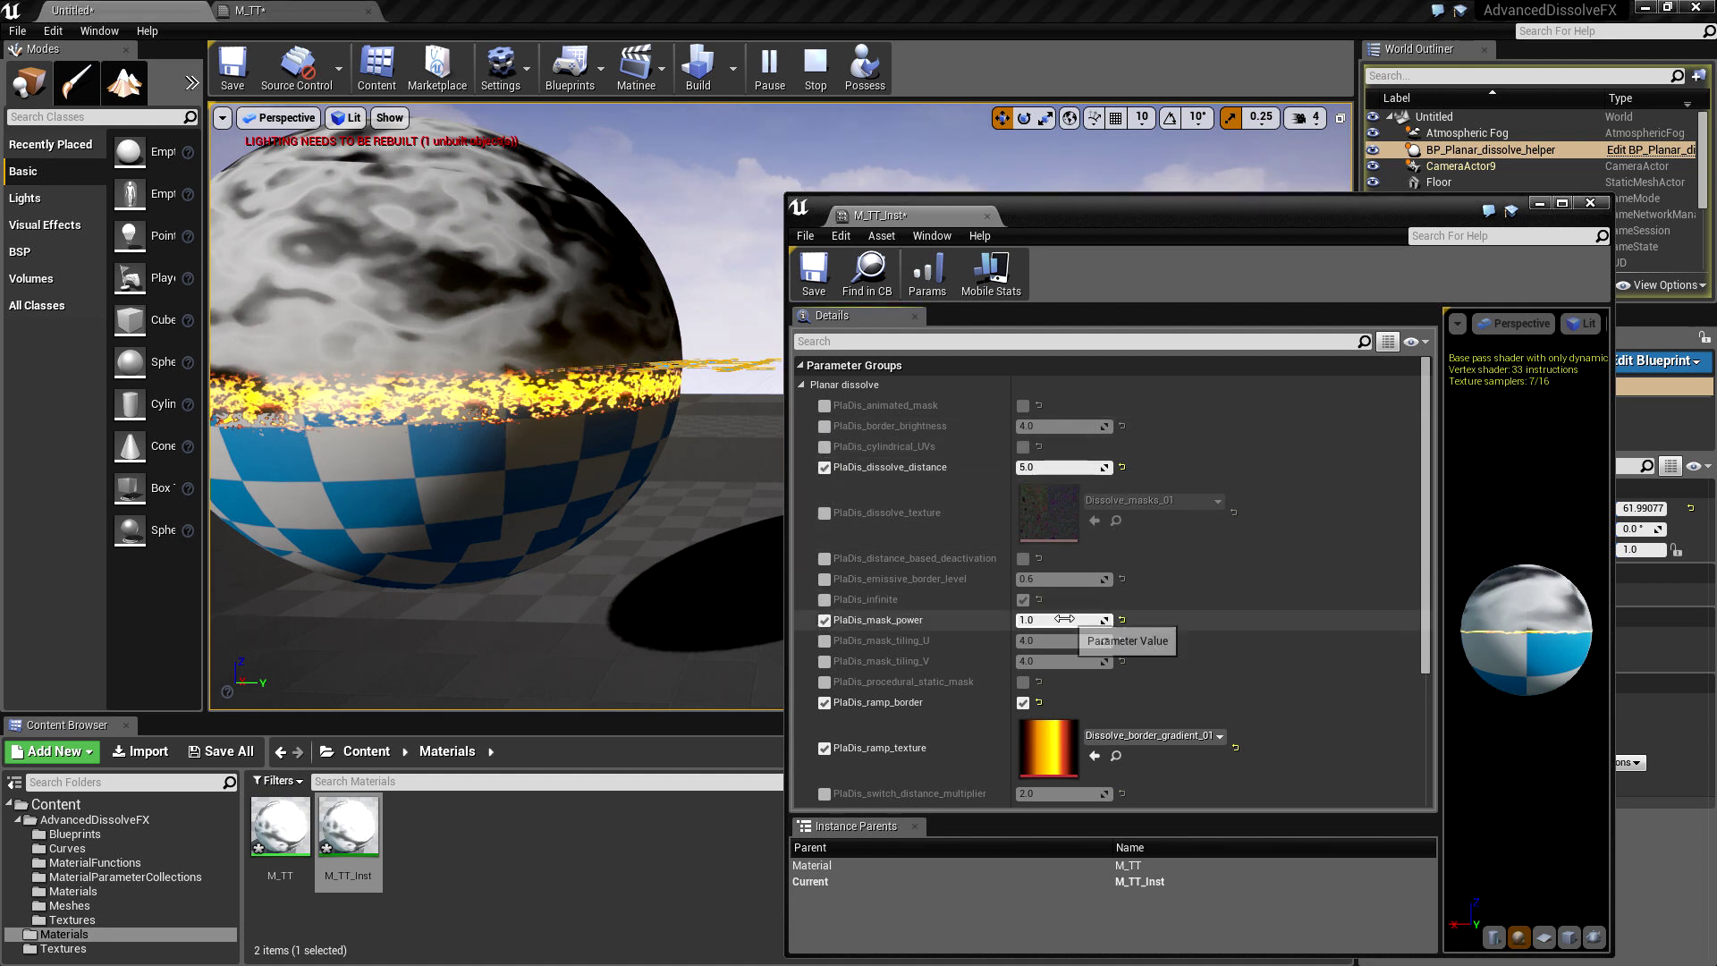
click(1098, 620)
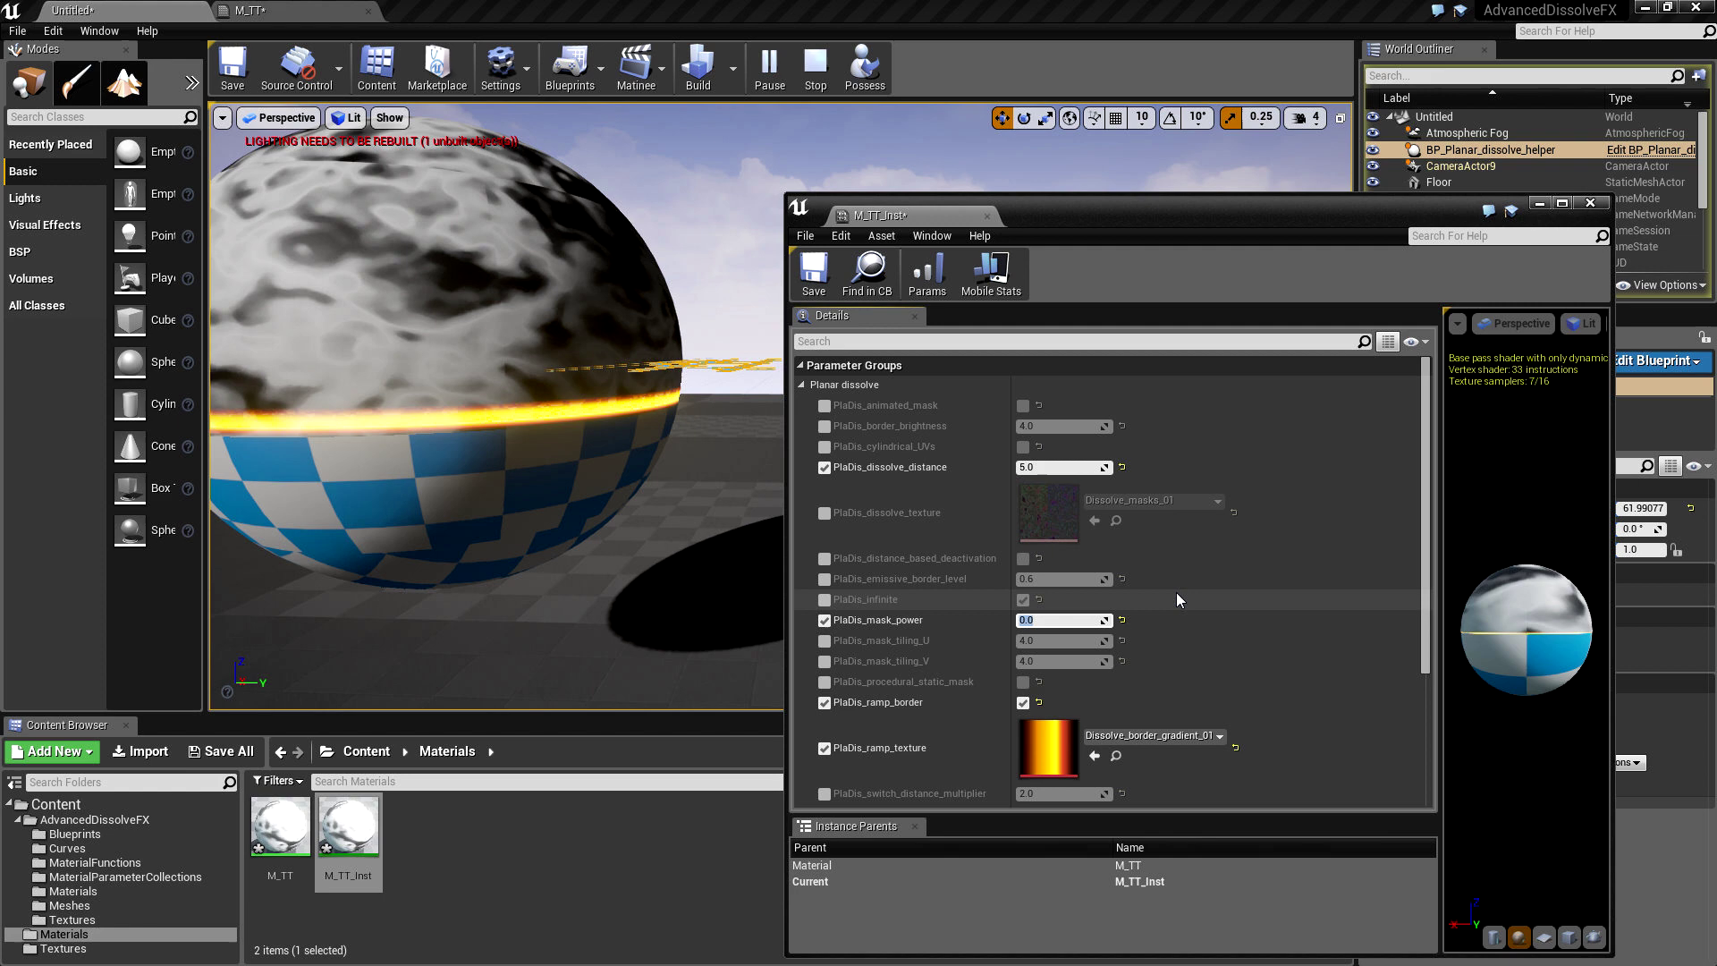
text(0)
key(Return)
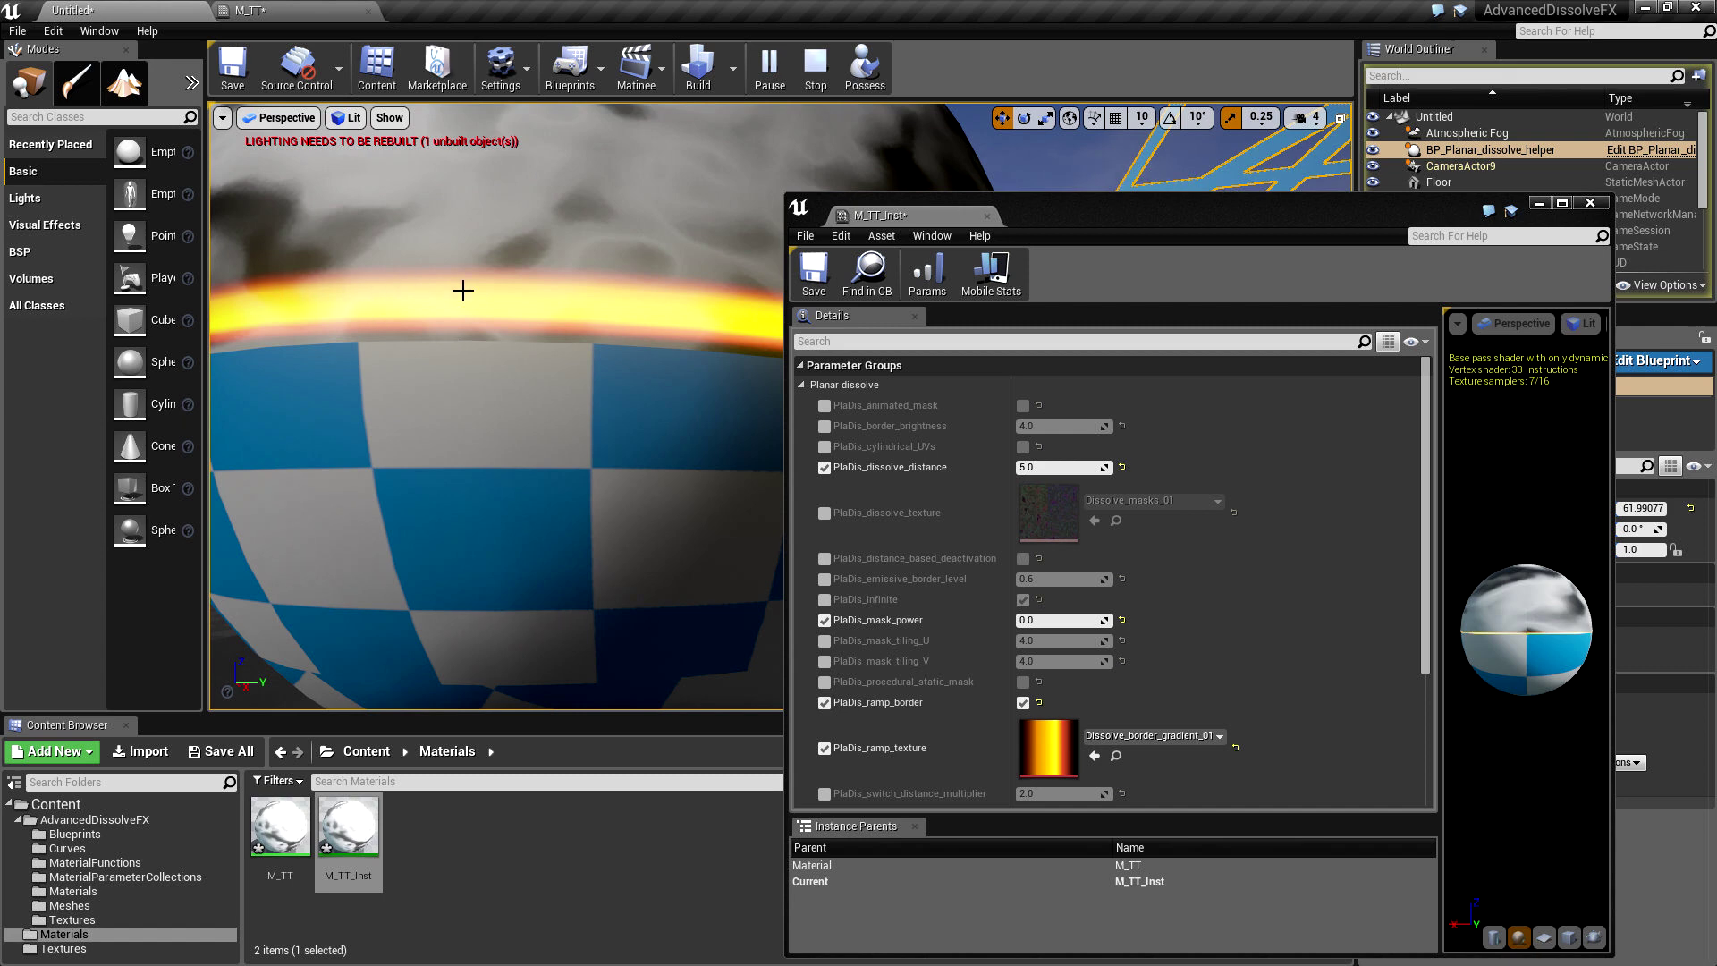
Step: In the M_TT graph, shift MF_Planar_dissolve left and add a Subtract node
click(290, 13)
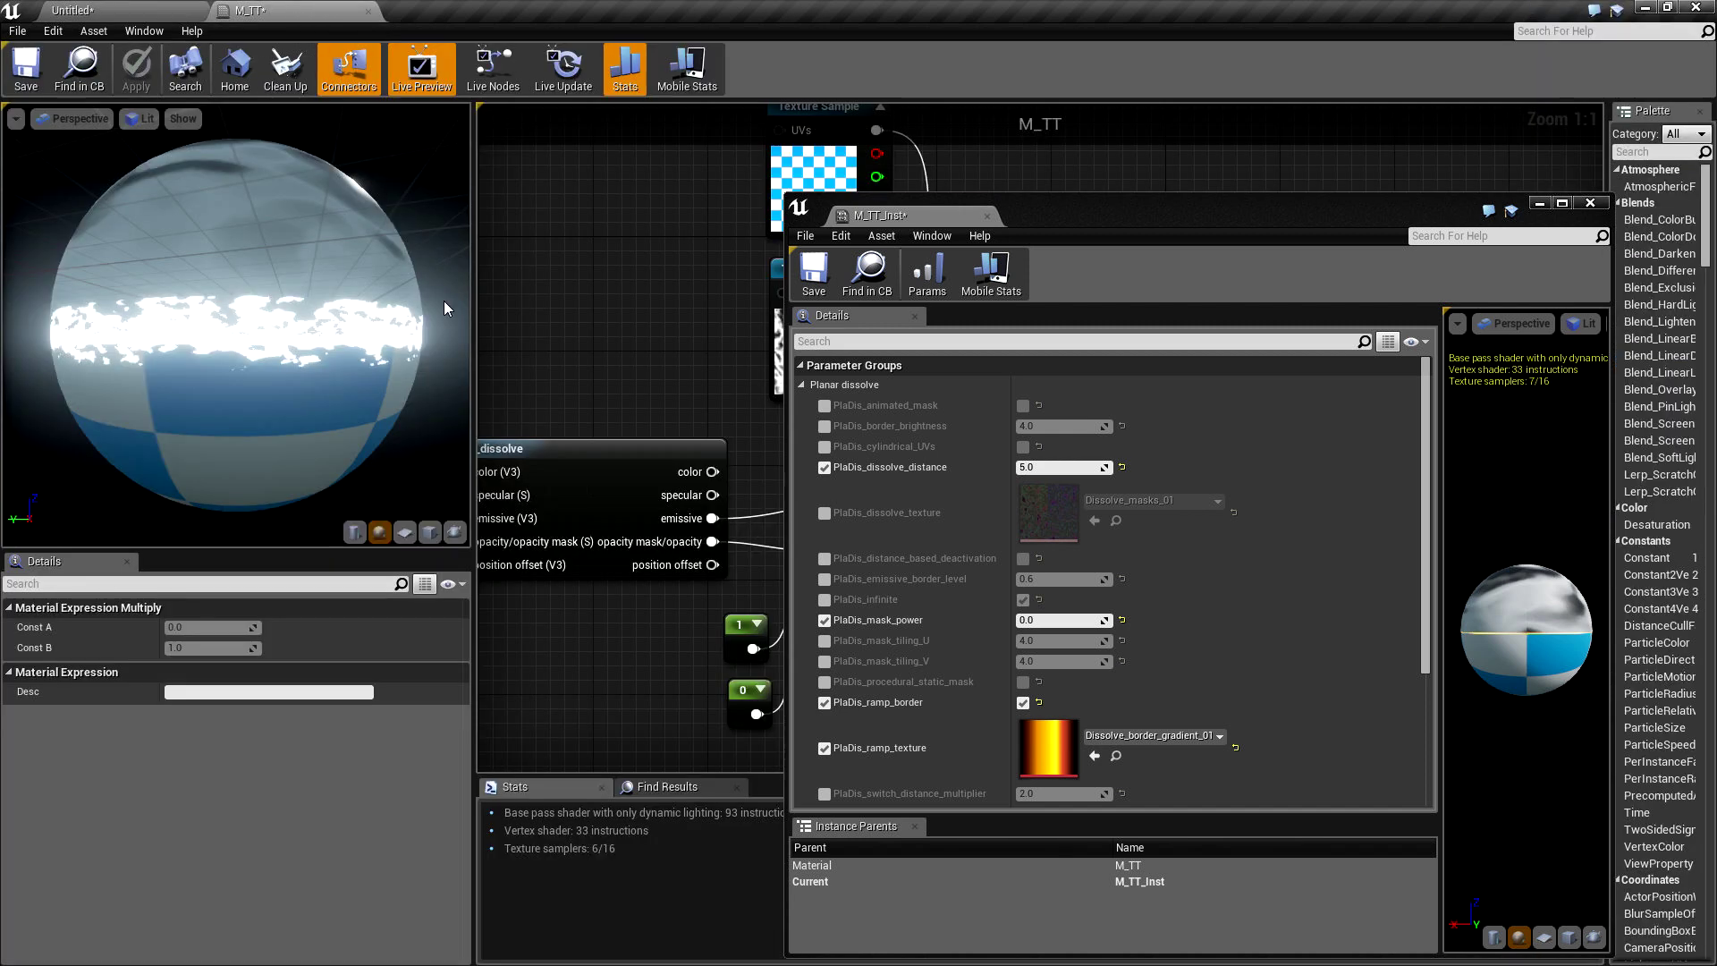
click(1539, 203)
right_drag(546, 461, 867, 438)
click(868, 438)
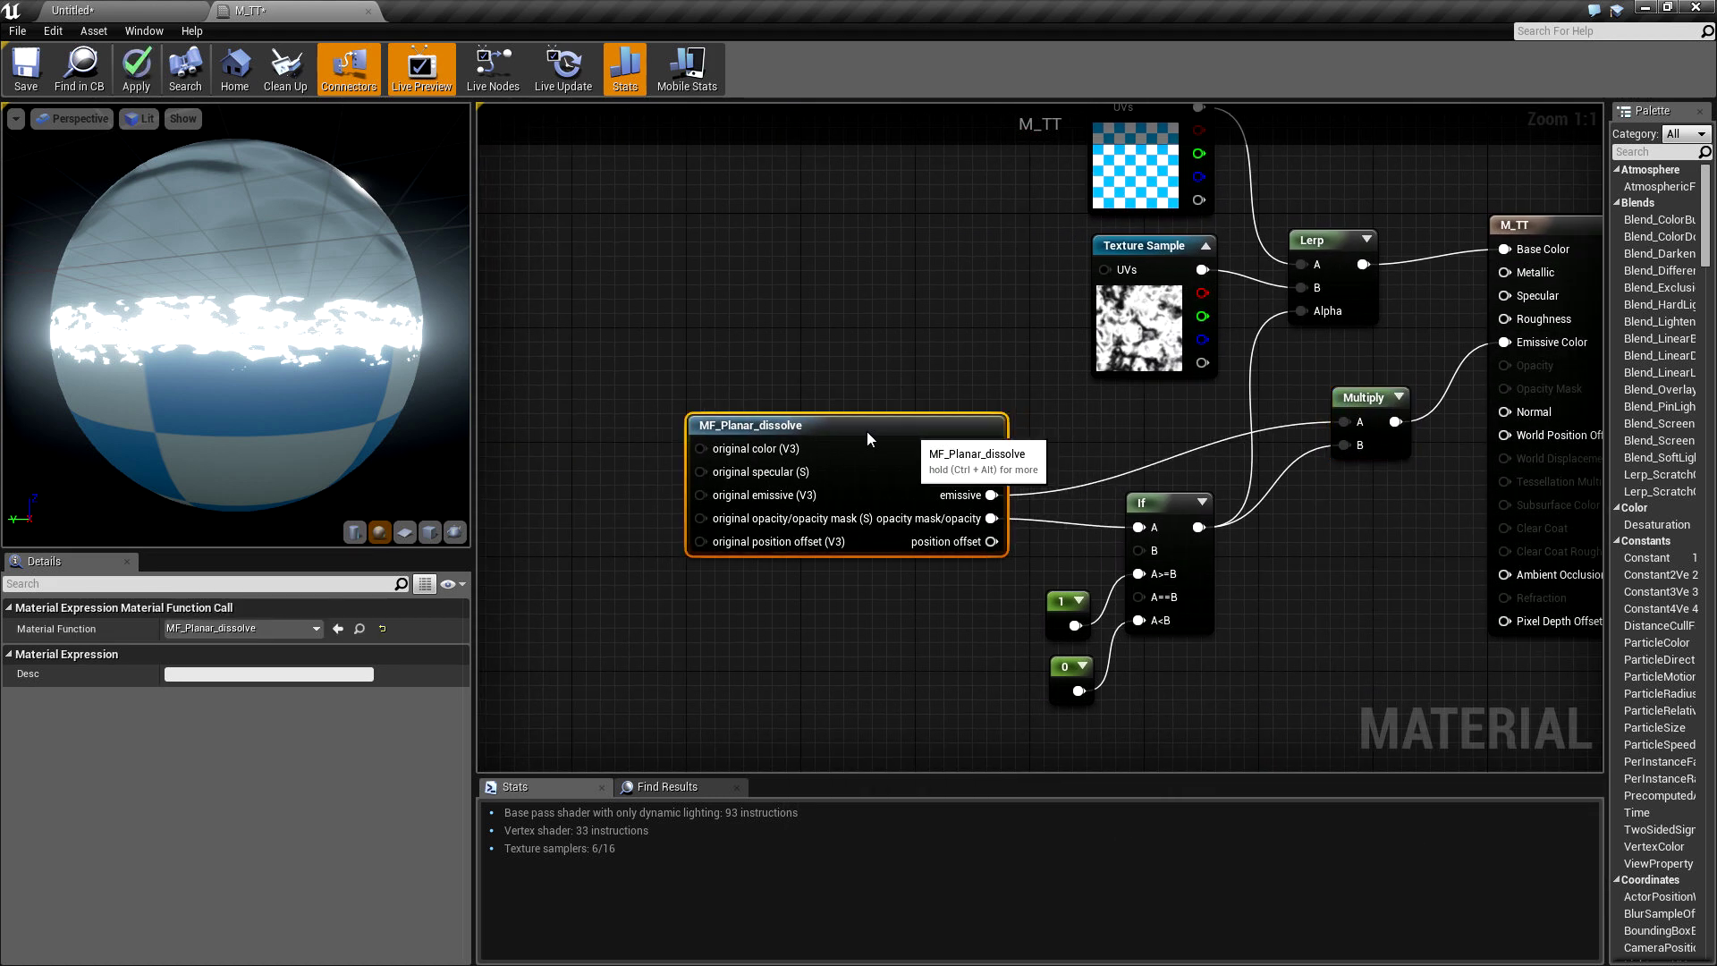
drag(867, 438, 653, 438)
right_drag(838, 281, 924, 298)
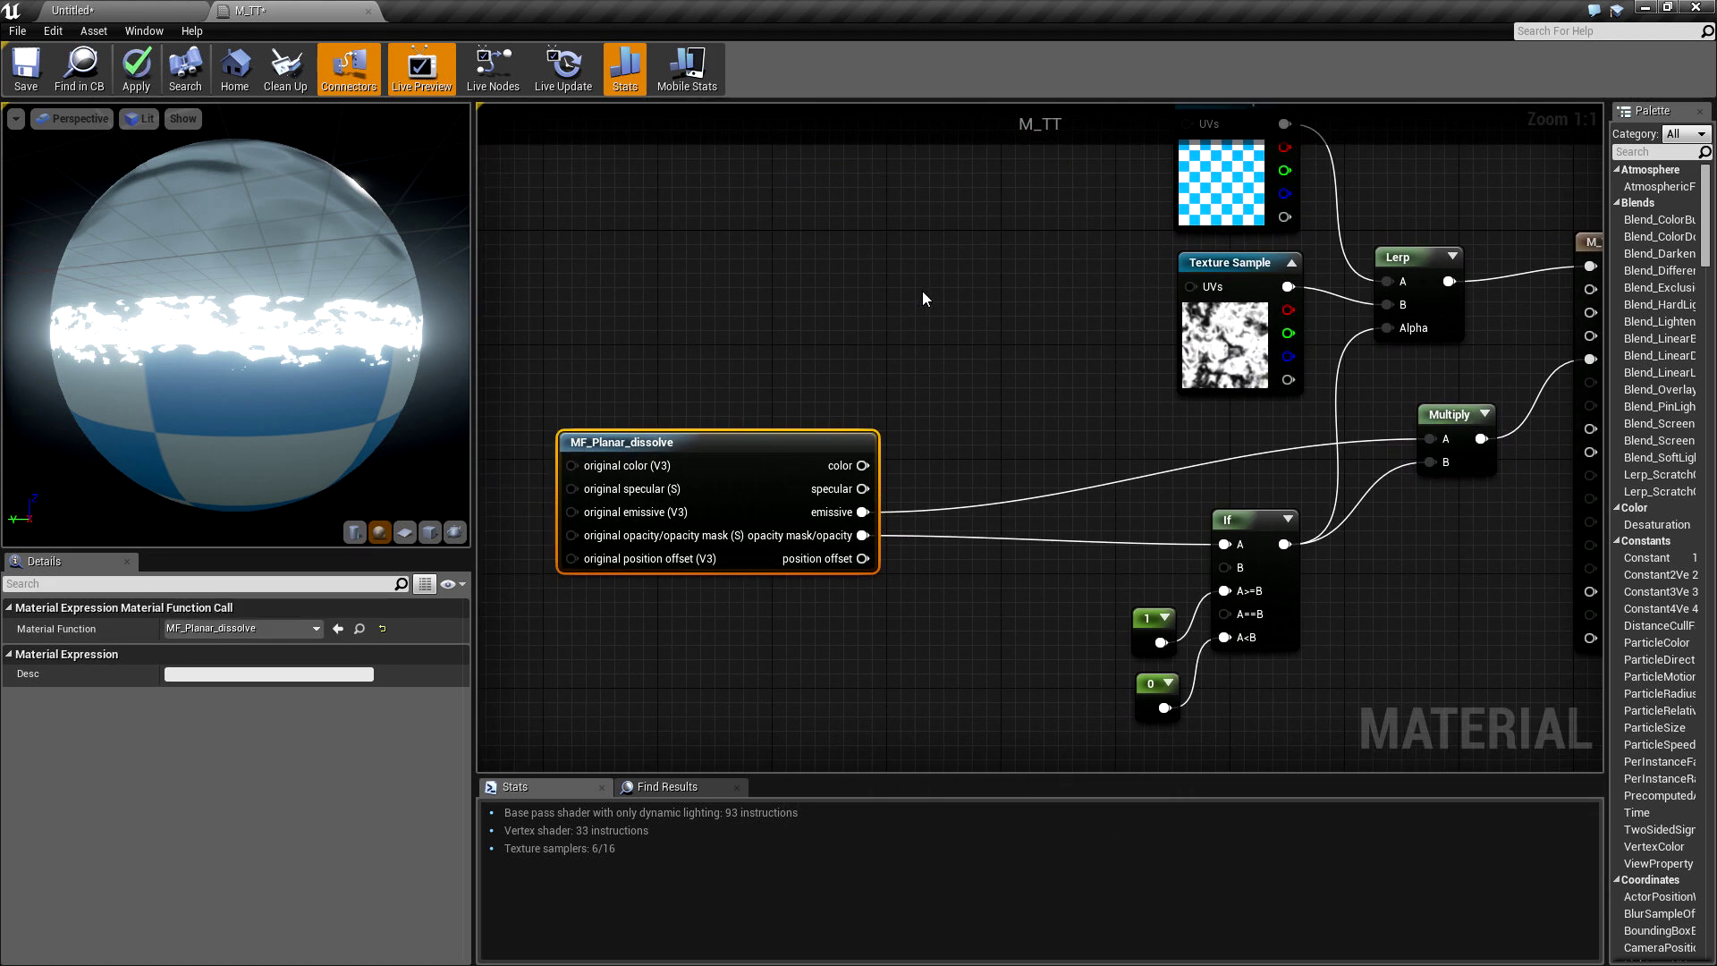
right_click(923, 298)
text(sub)
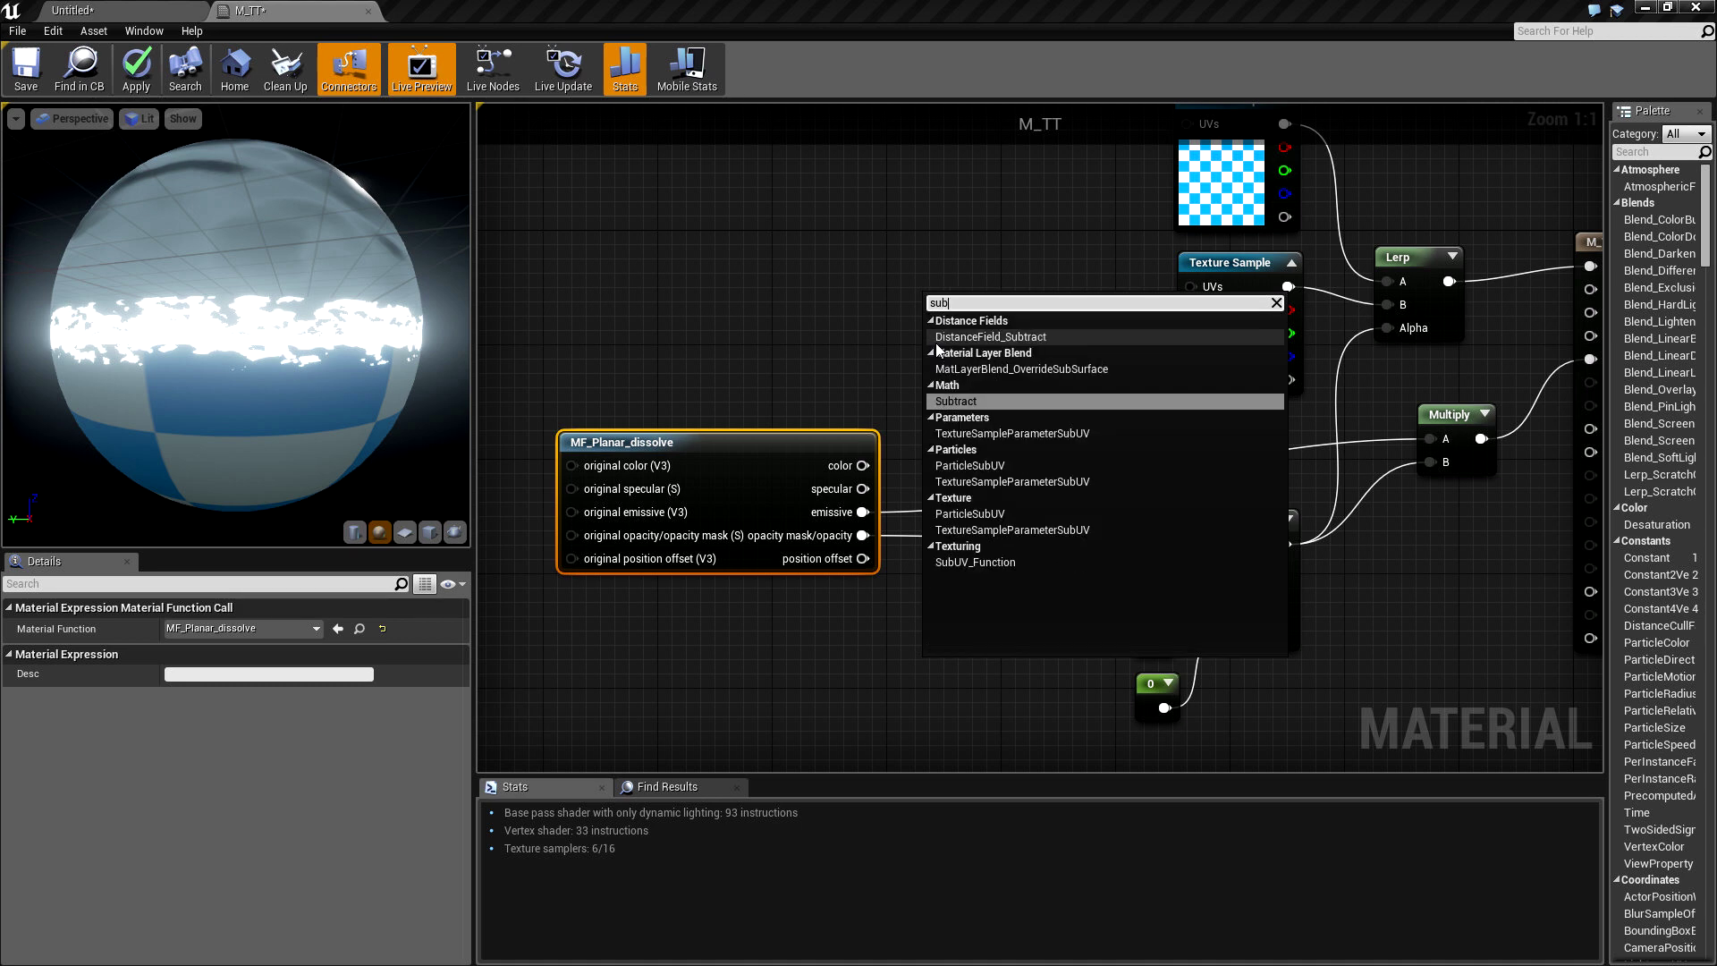
text(tract)
key(Return)
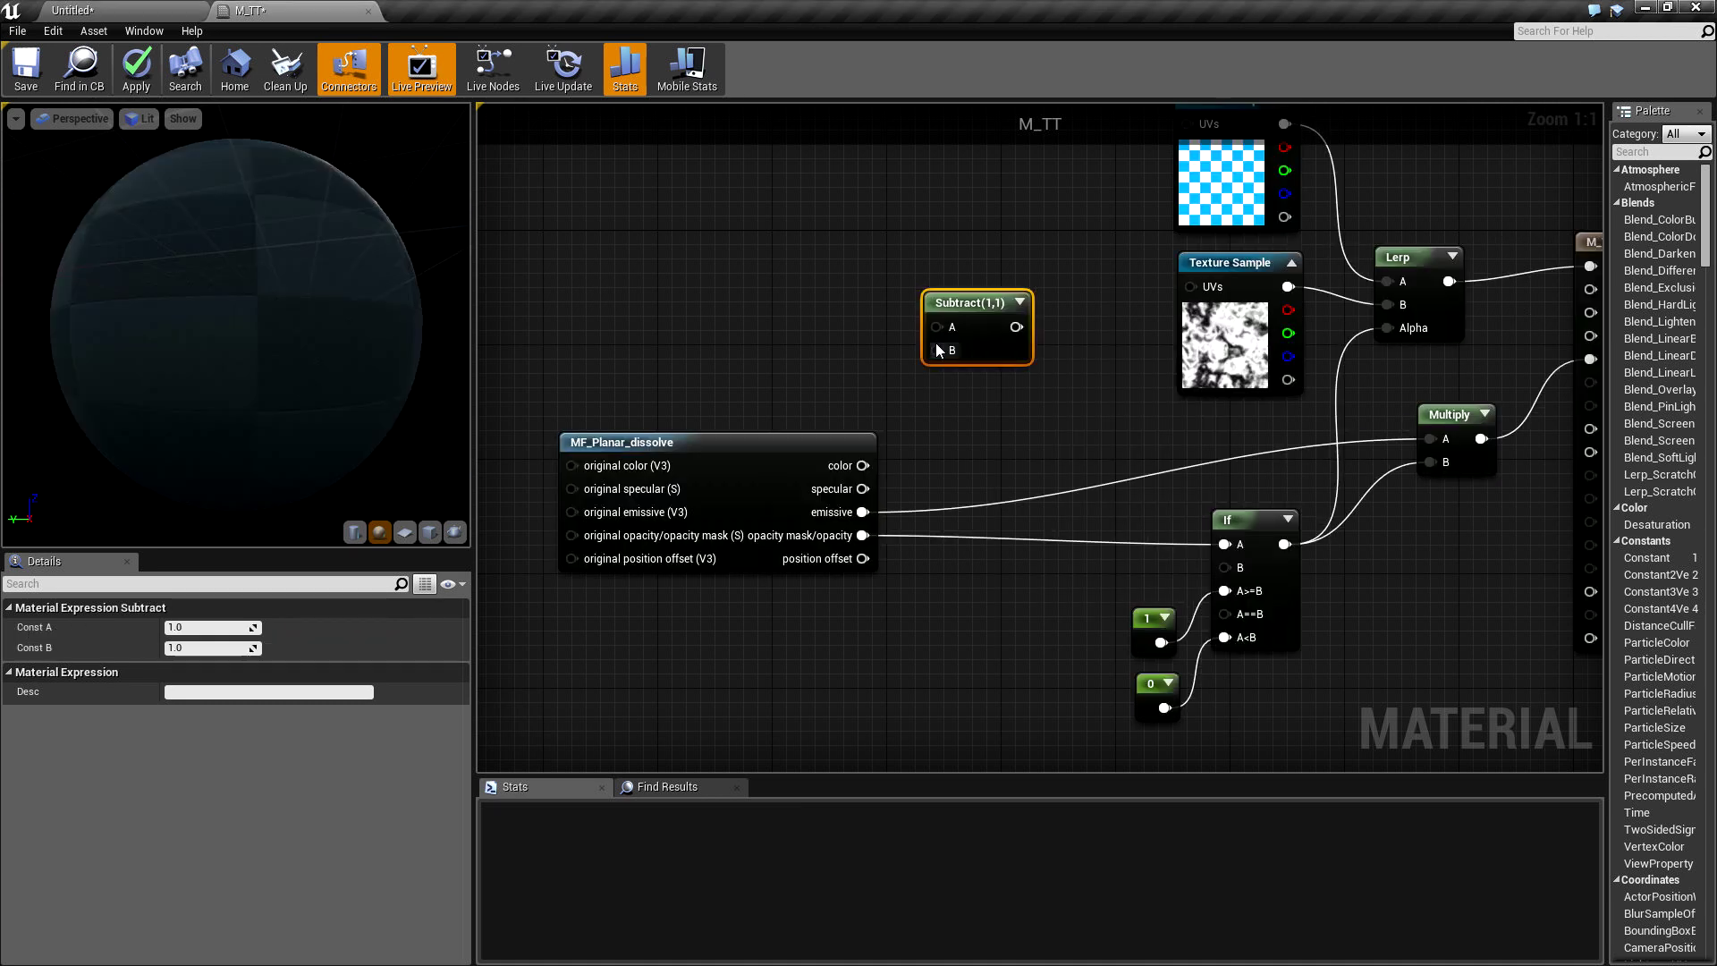
Step: Route the opacity mask through Subtract into the If node's A, with Const B 0.15
drag(936, 326, 863, 512)
drag(1006, 326, 1223, 544)
drag(986, 346, 1036, 573)
click(205, 650)
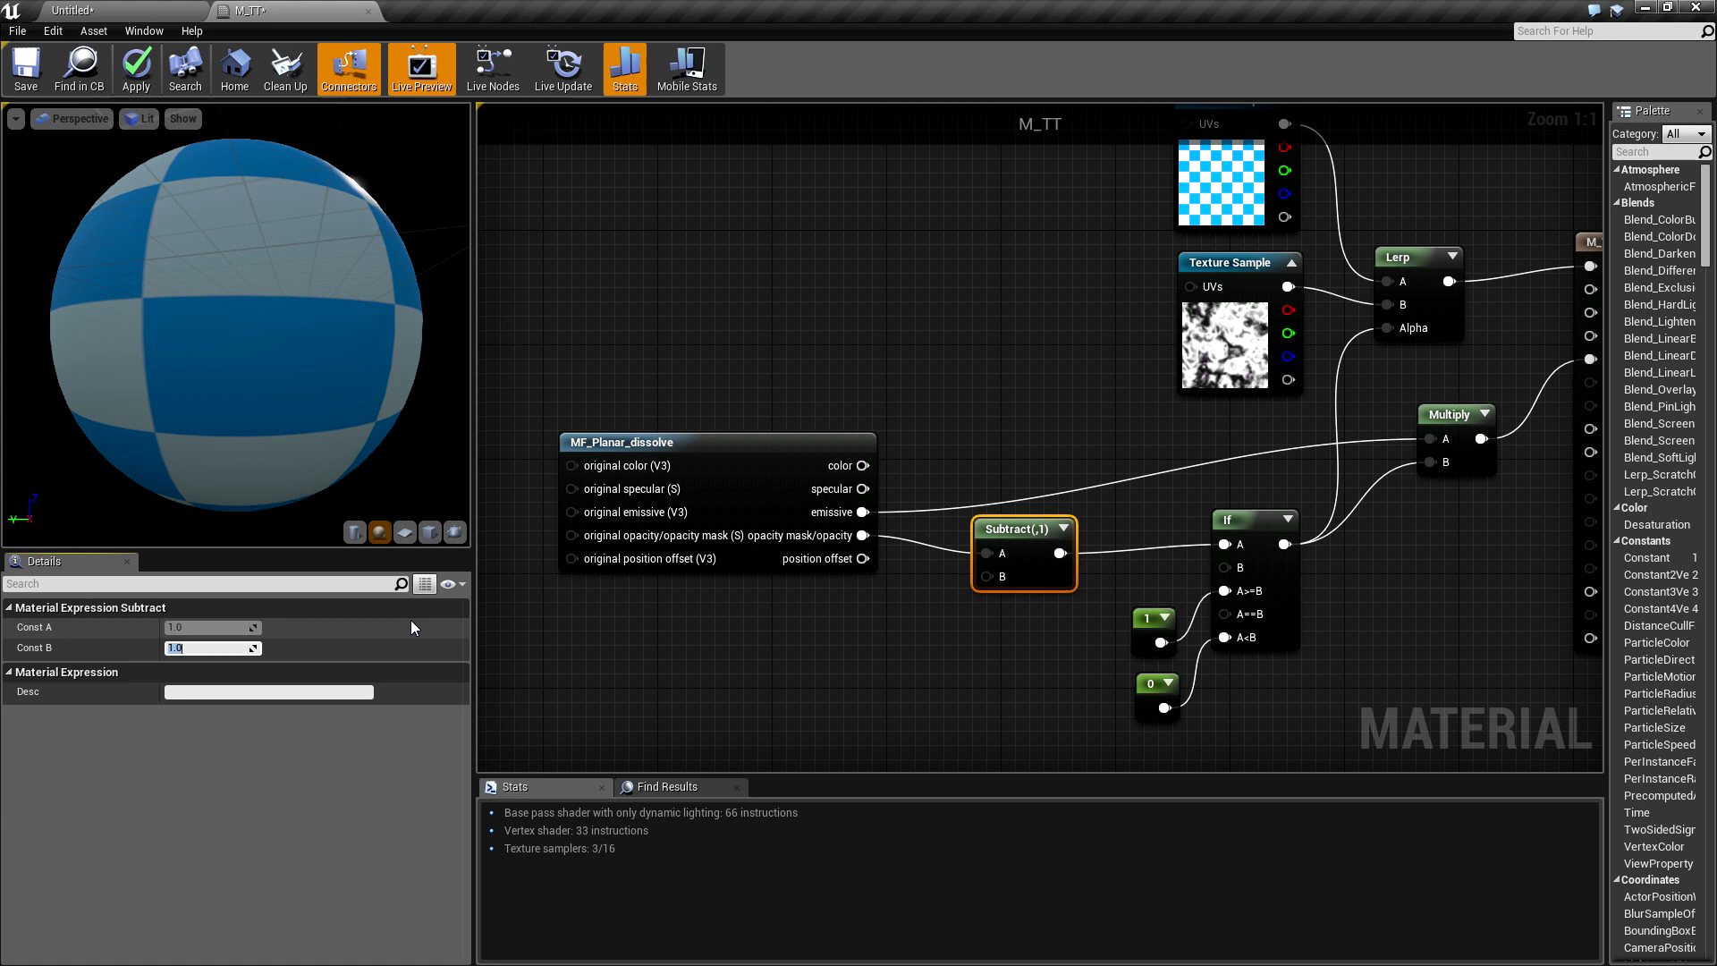
text(0.15)
key(Return)
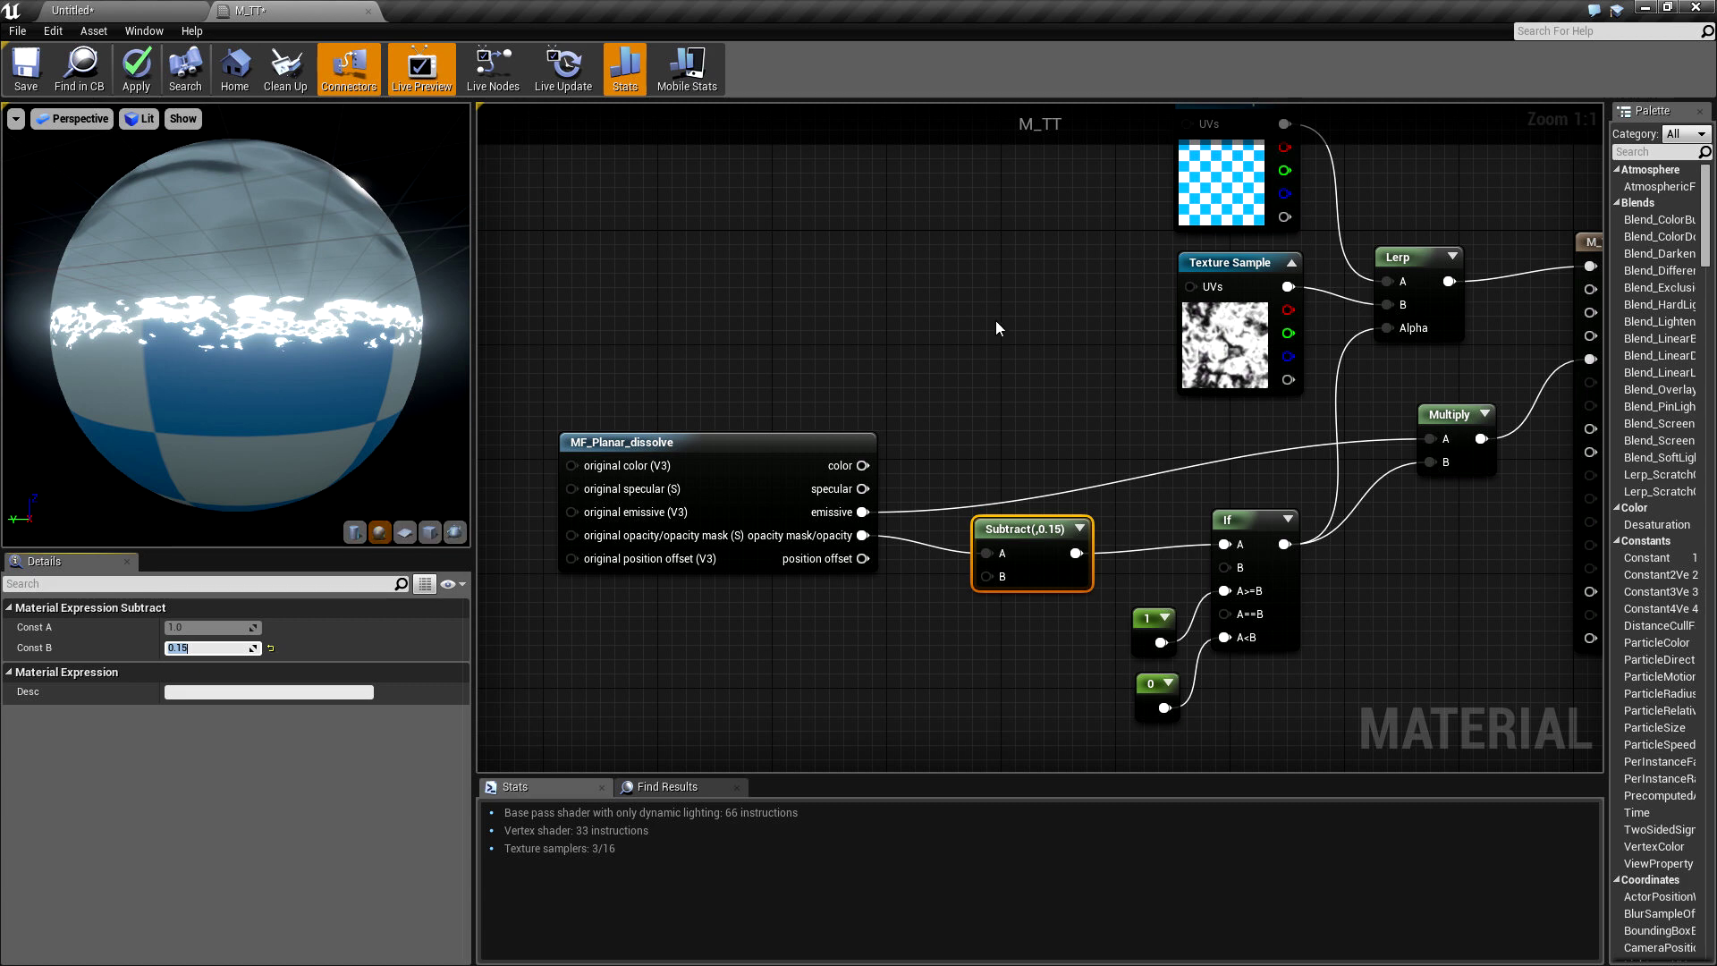
Step: Wire the function's emissive output directly into M_TT's Emissive Color
right_drag(1028, 325, 733, 323)
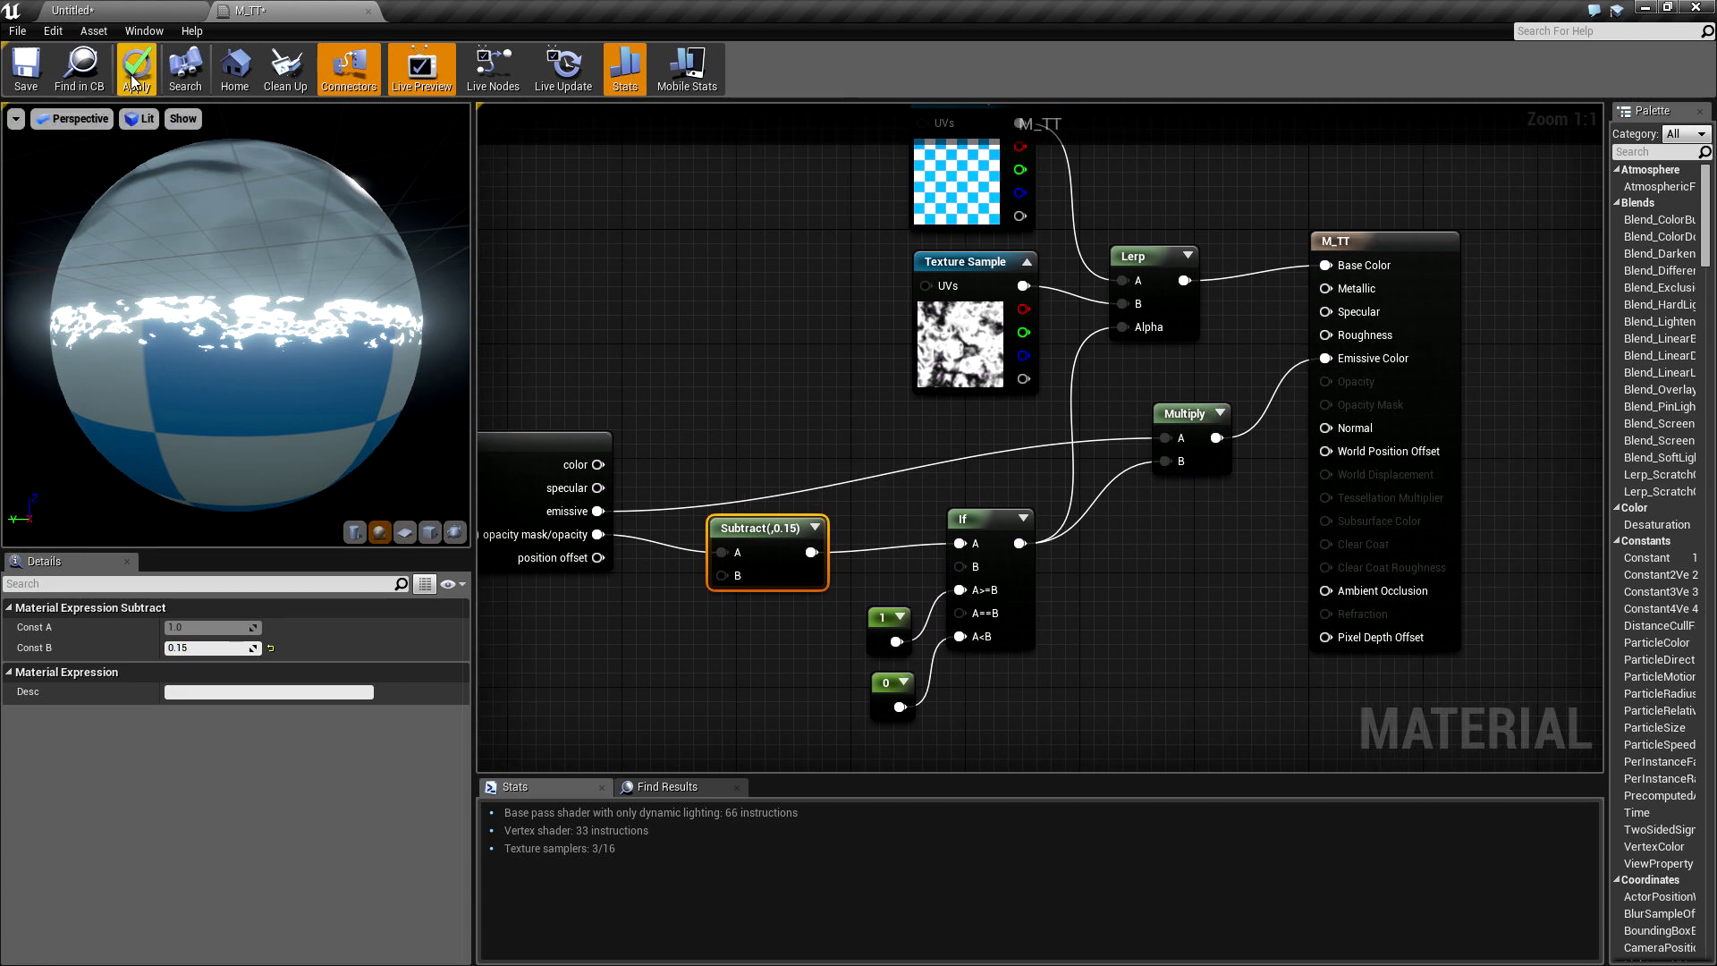
drag(597, 511, 1343, 358)
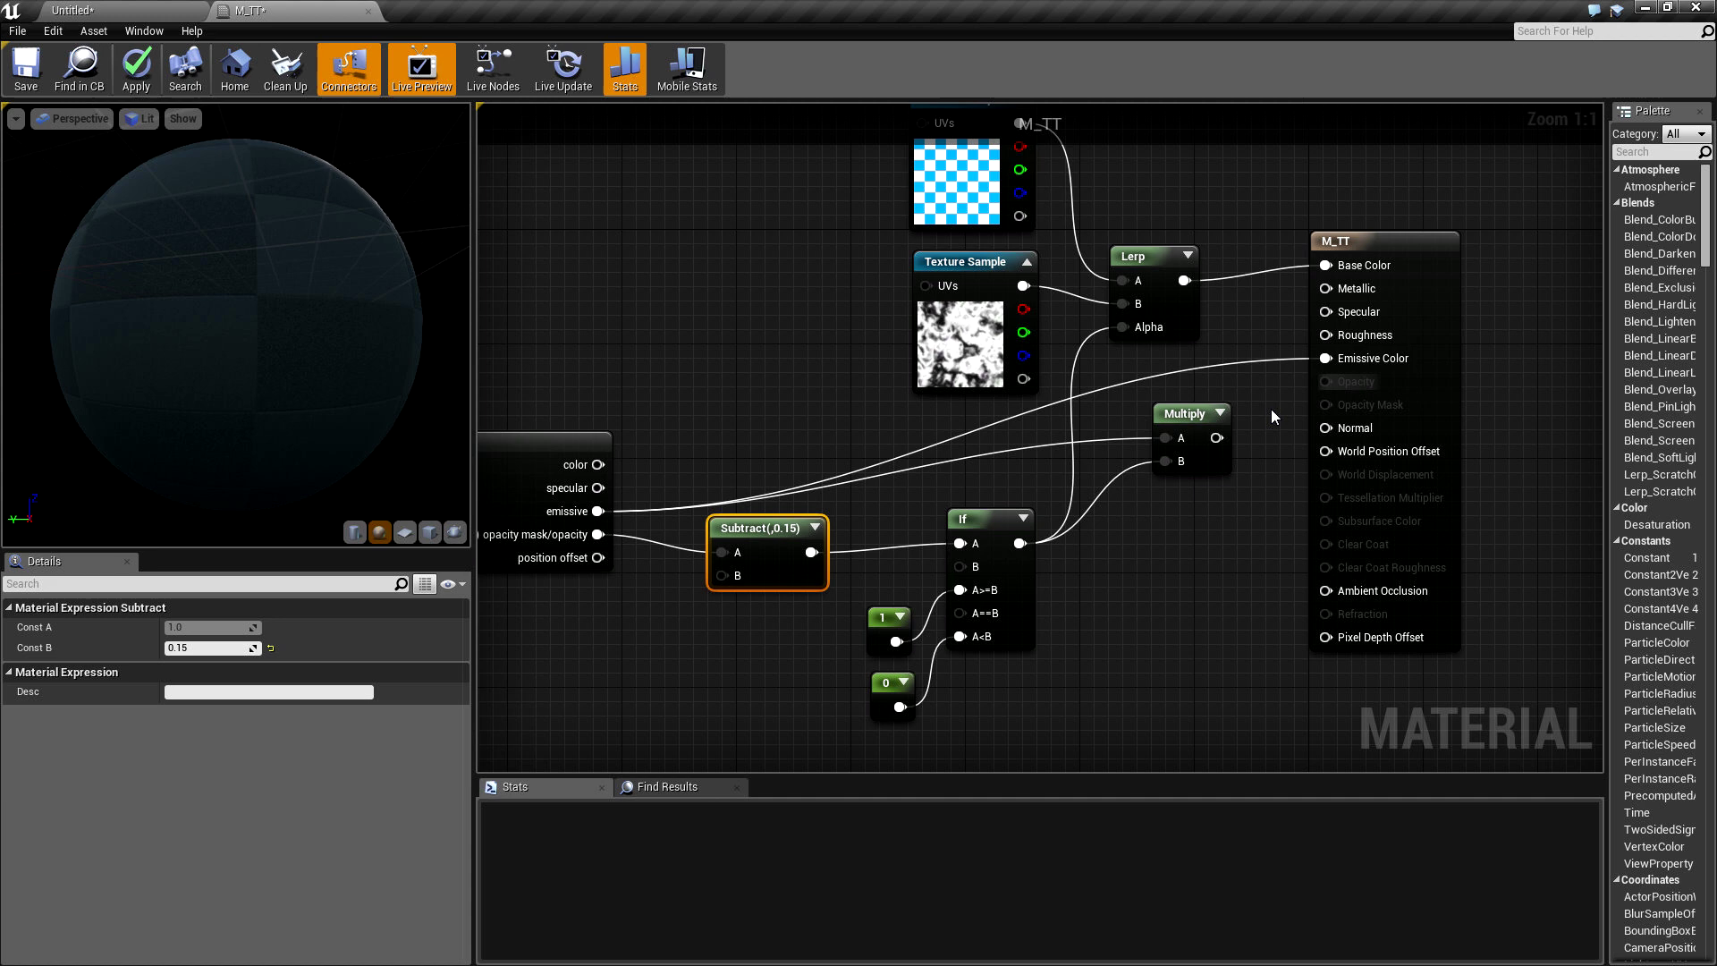
click(1186, 413)
Step: Delete the unused Multiply node, apply M_TT, and view the sphere in the level
key(Delete)
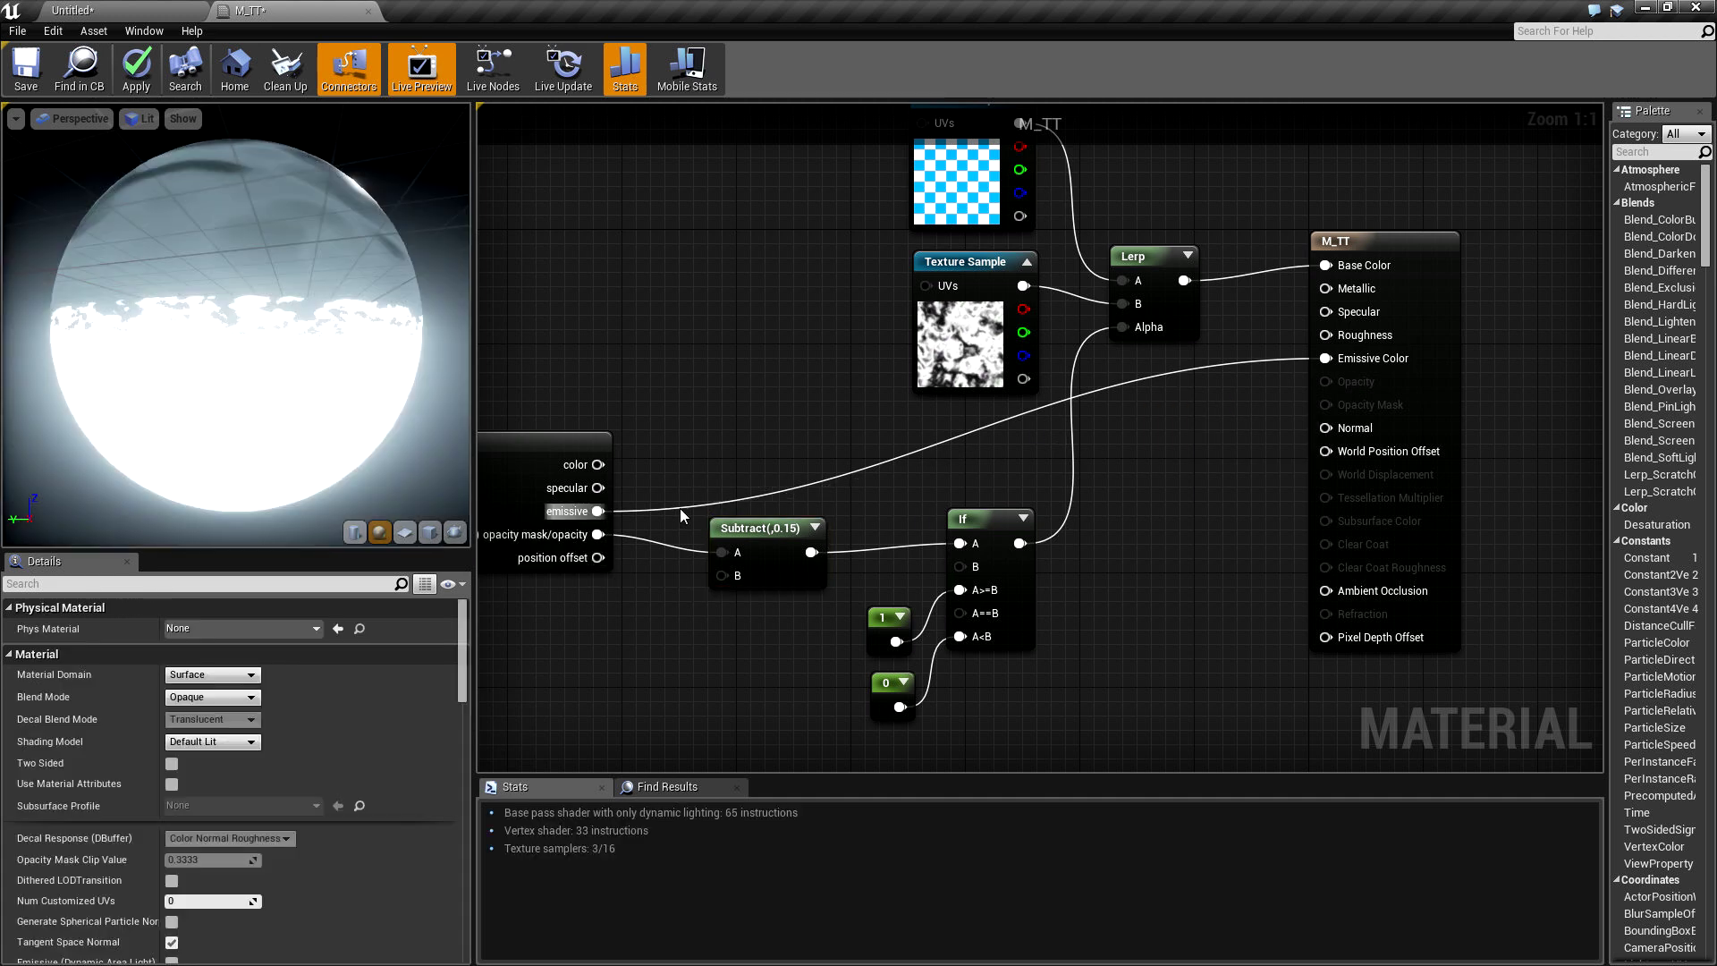
right_drag(540, 361, 602, 375)
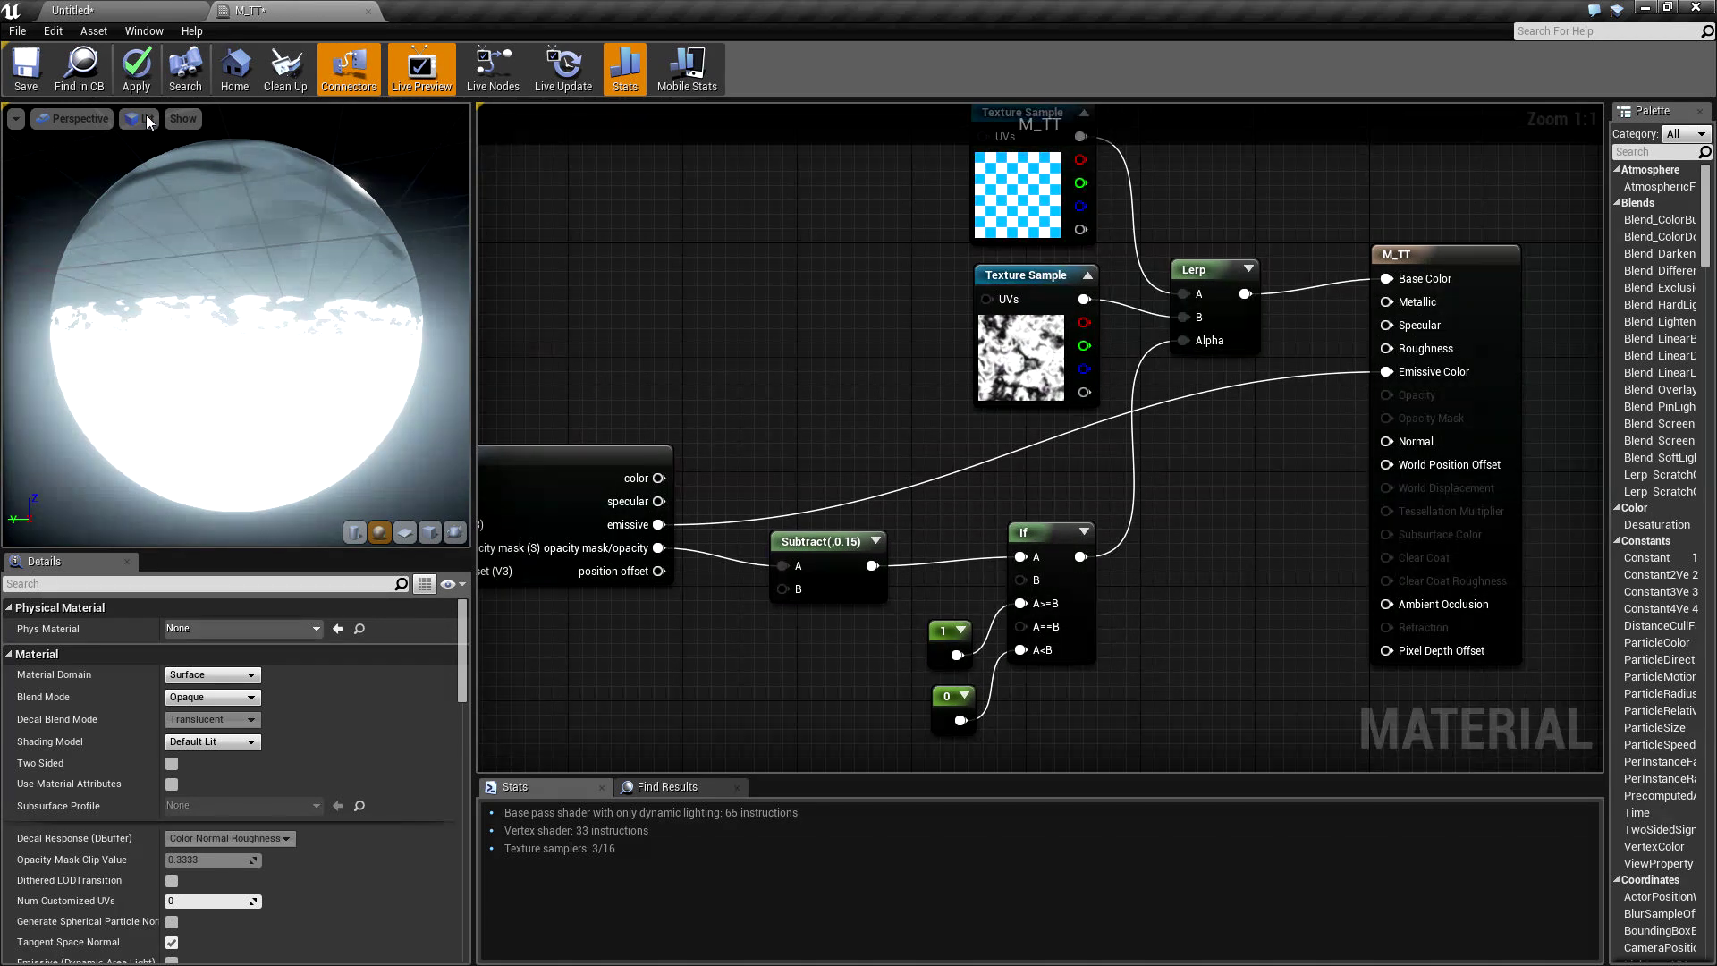
click(126, 71)
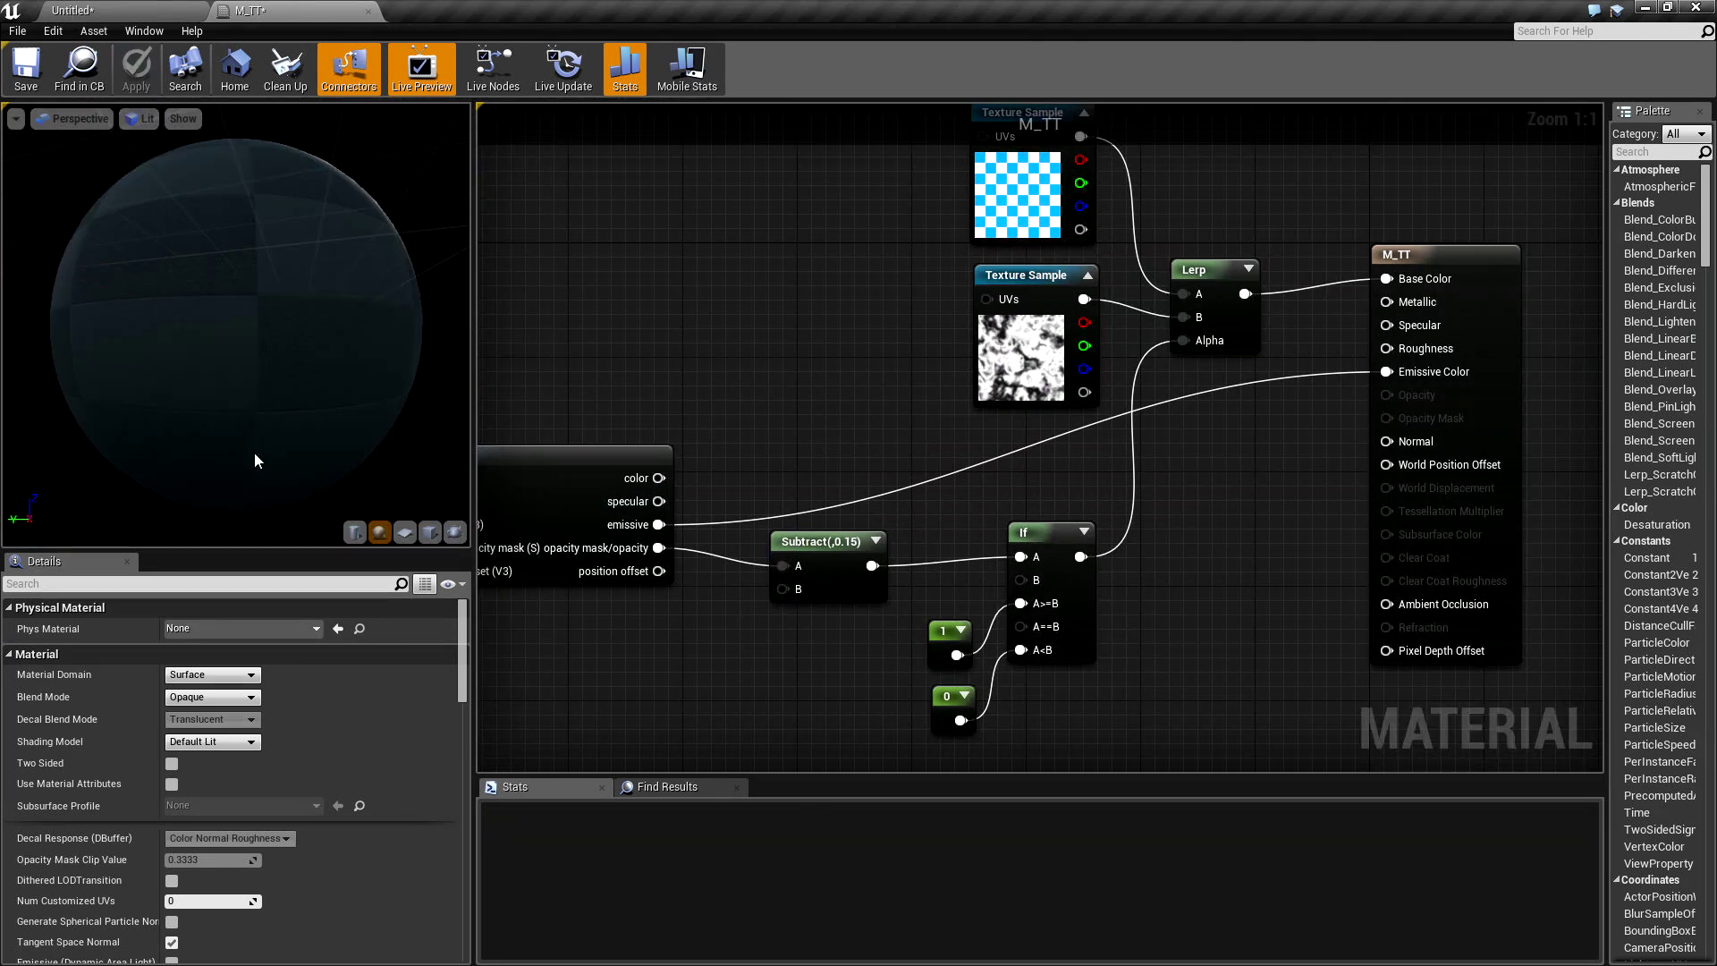
click(72, 10)
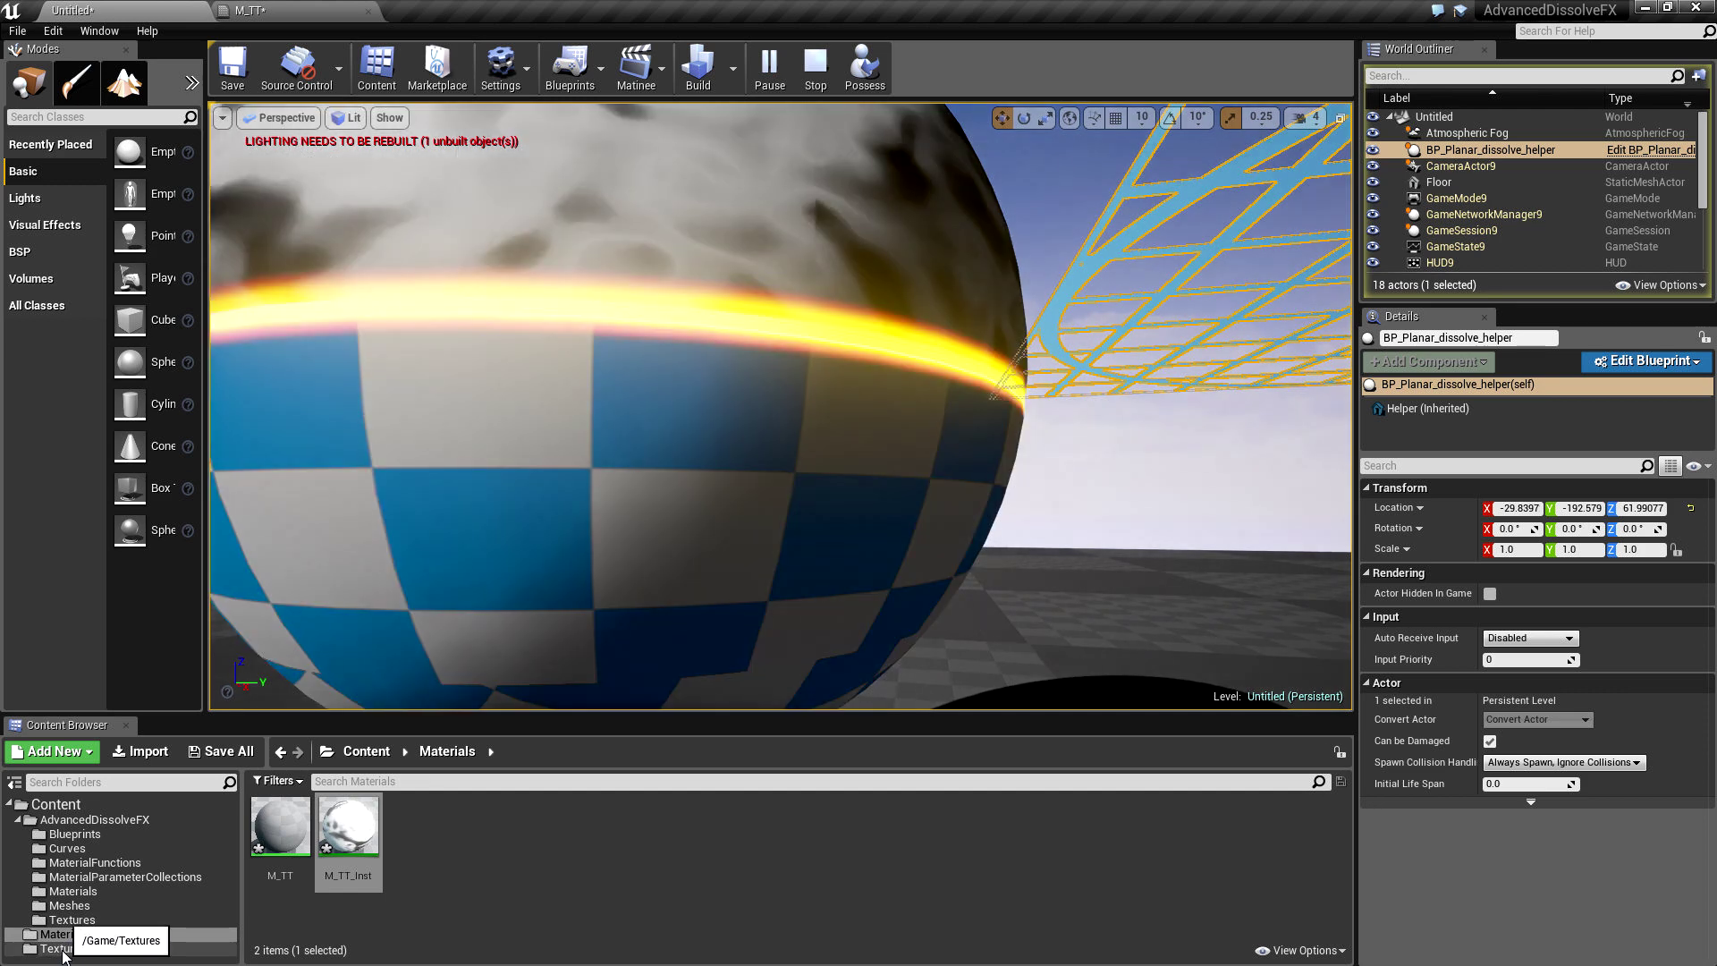
drag(403, 465, 477, 427)
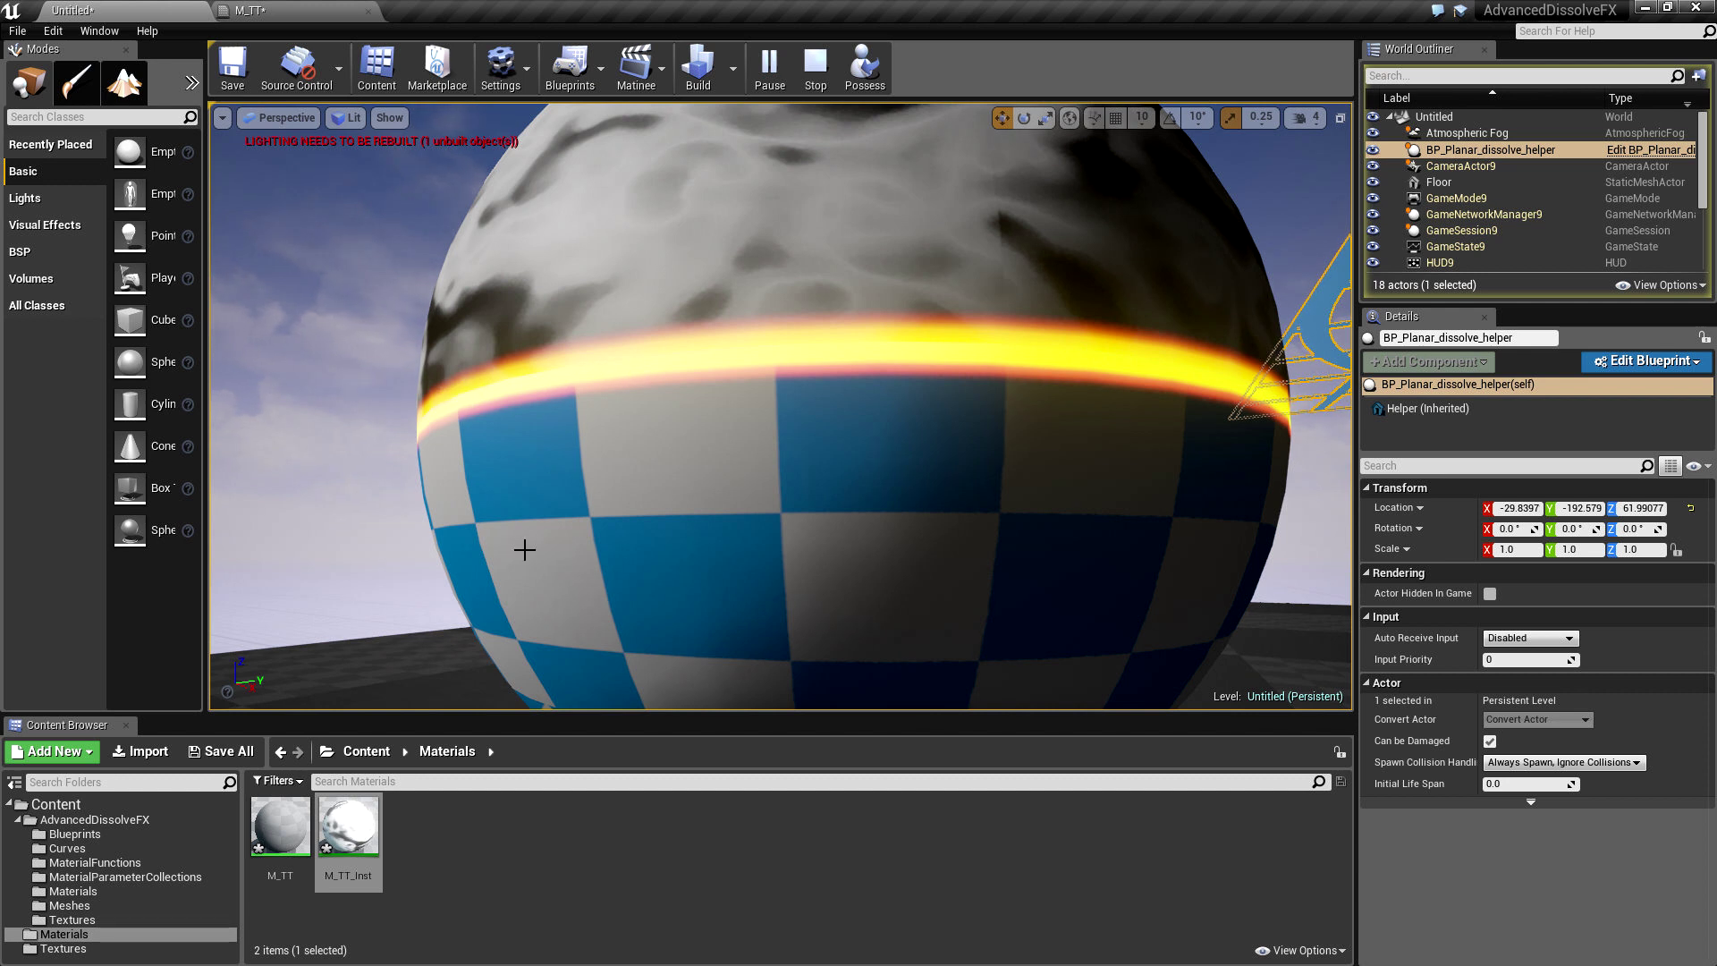
Step: Reopen M_TT and connect MF_Planar_dissolve's opacity mask output to Subtract's A input
double_click(280, 824)
right_drag(706, 481, 939, 398)
scroll(946, 452, down, 2)
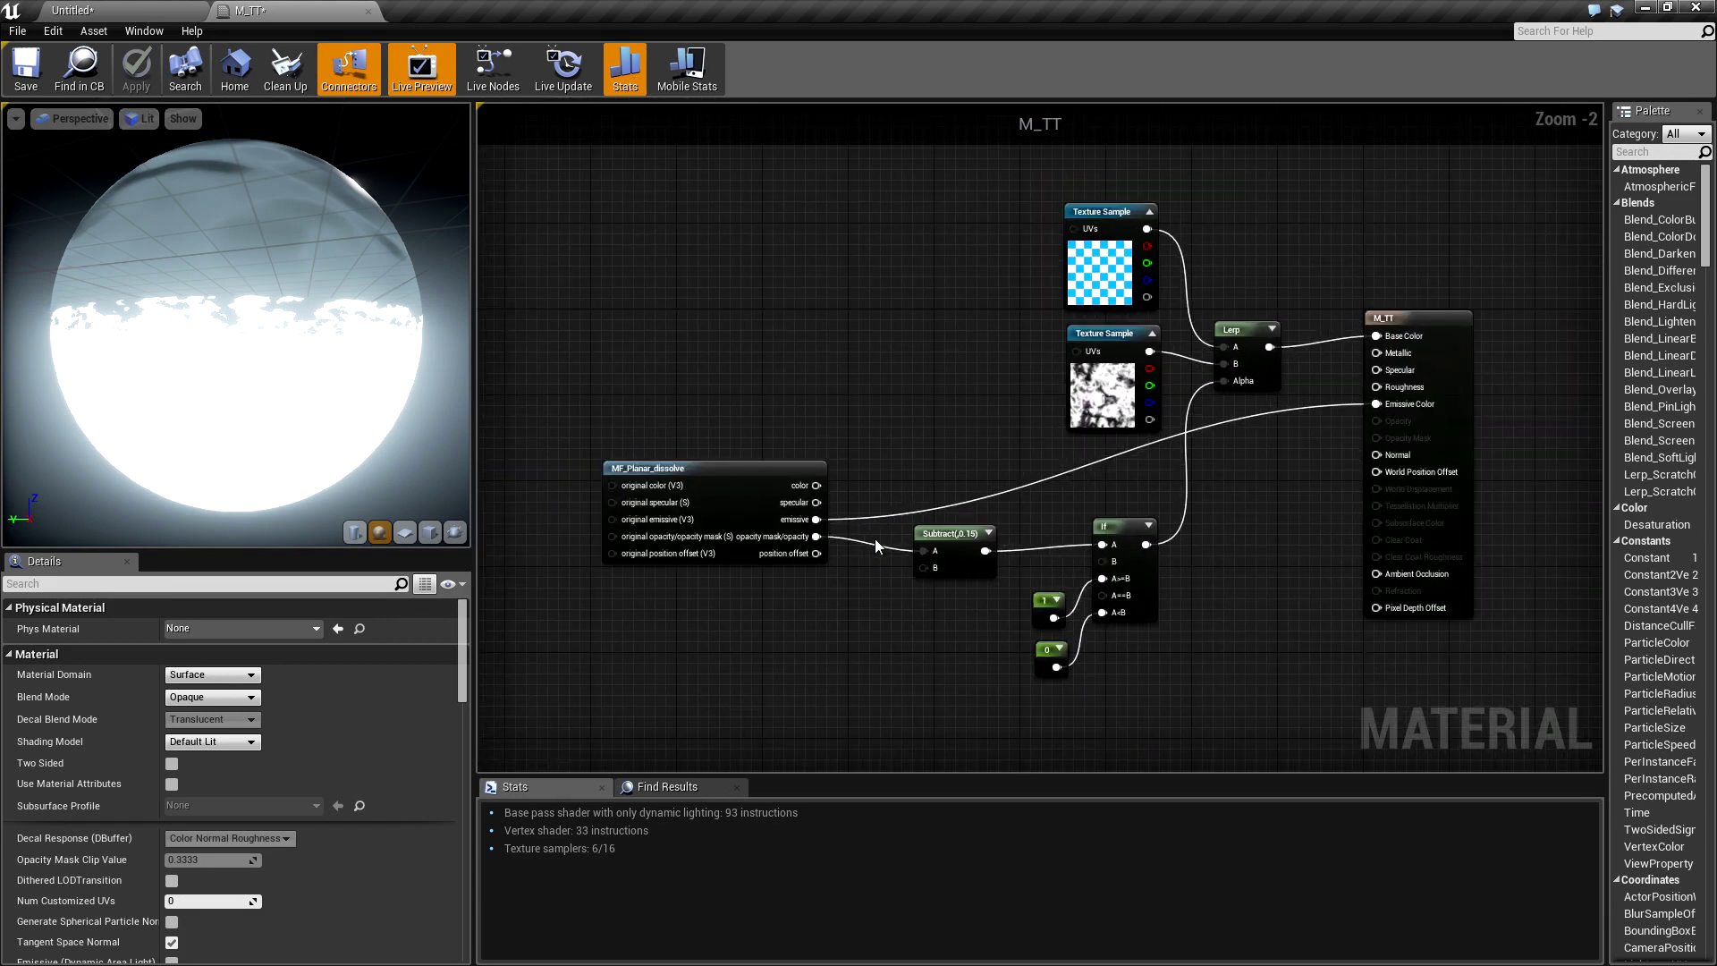
right_drag(869, 501, 882, 531)
scroll(893, 548, up, 1)
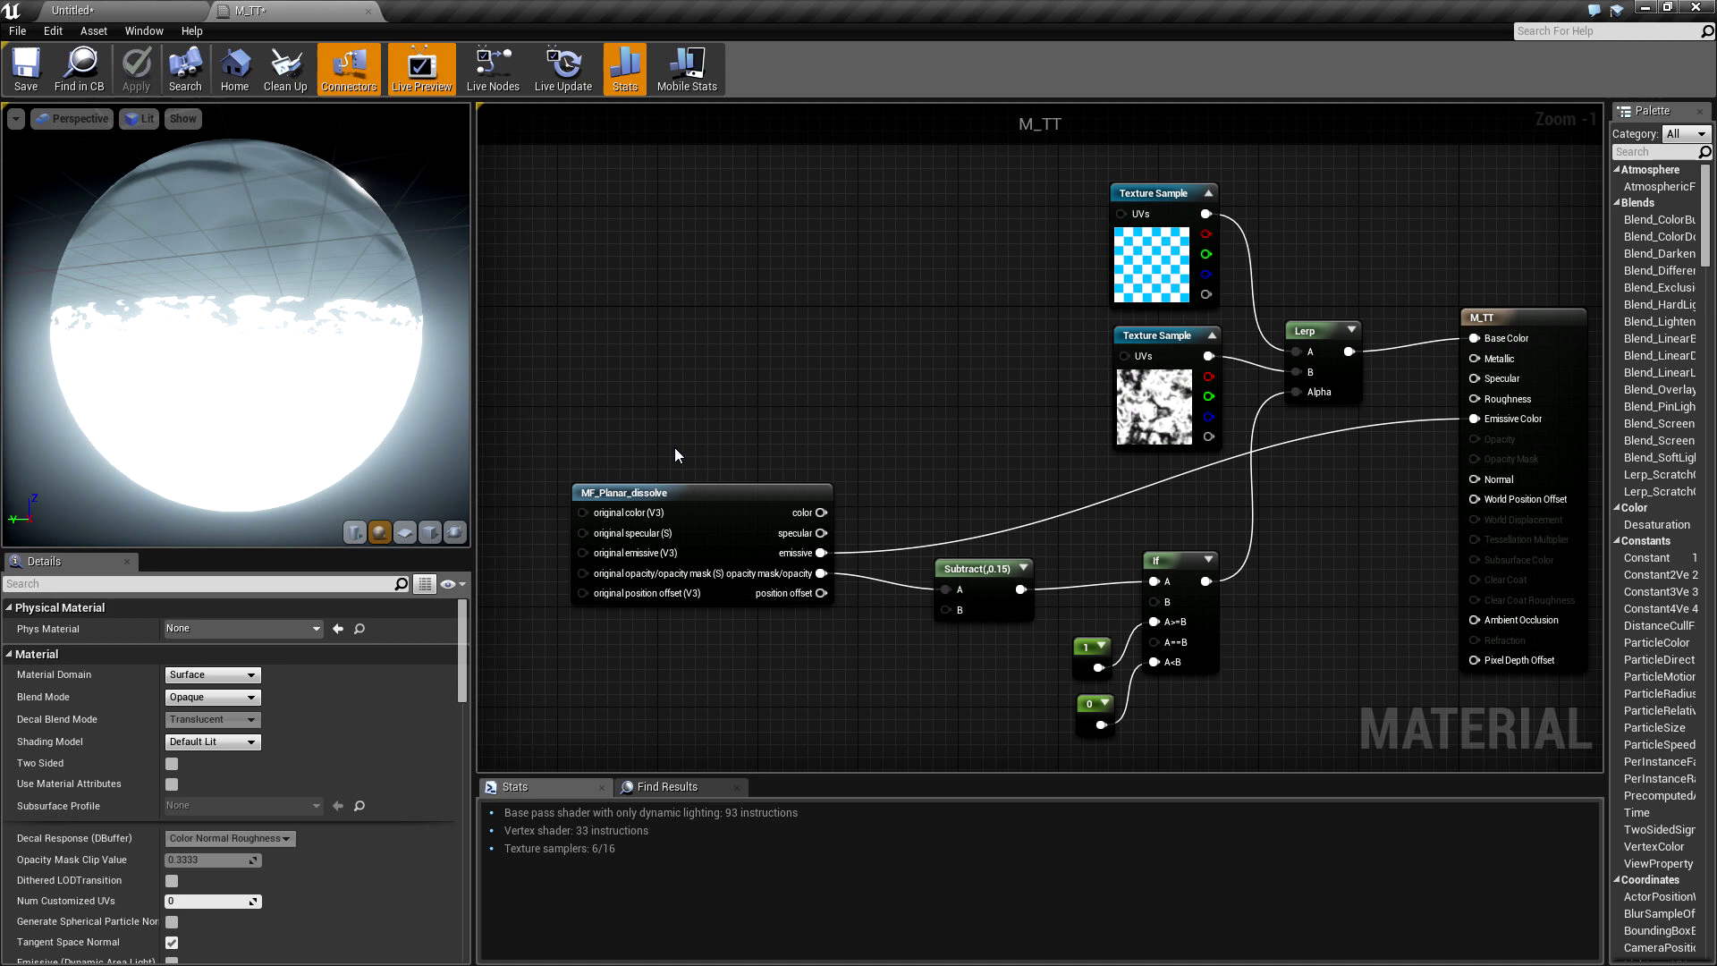
right_drag(903, 462, 984, 441)
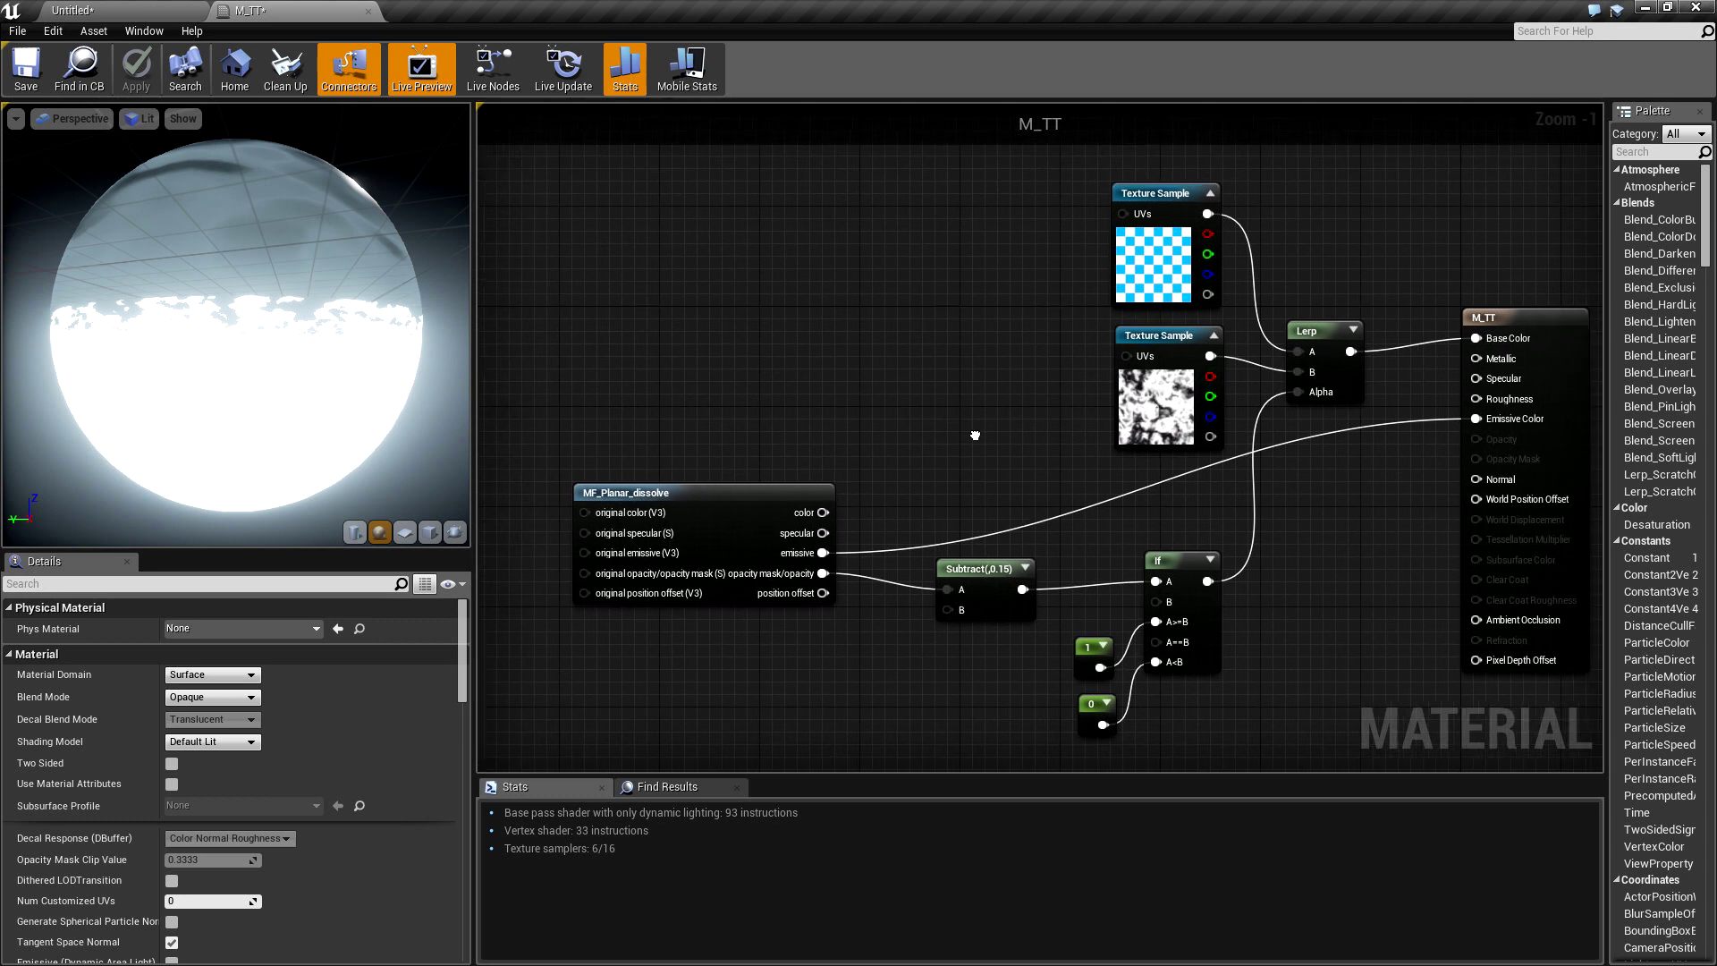
drag(749, 578, 956, 589)
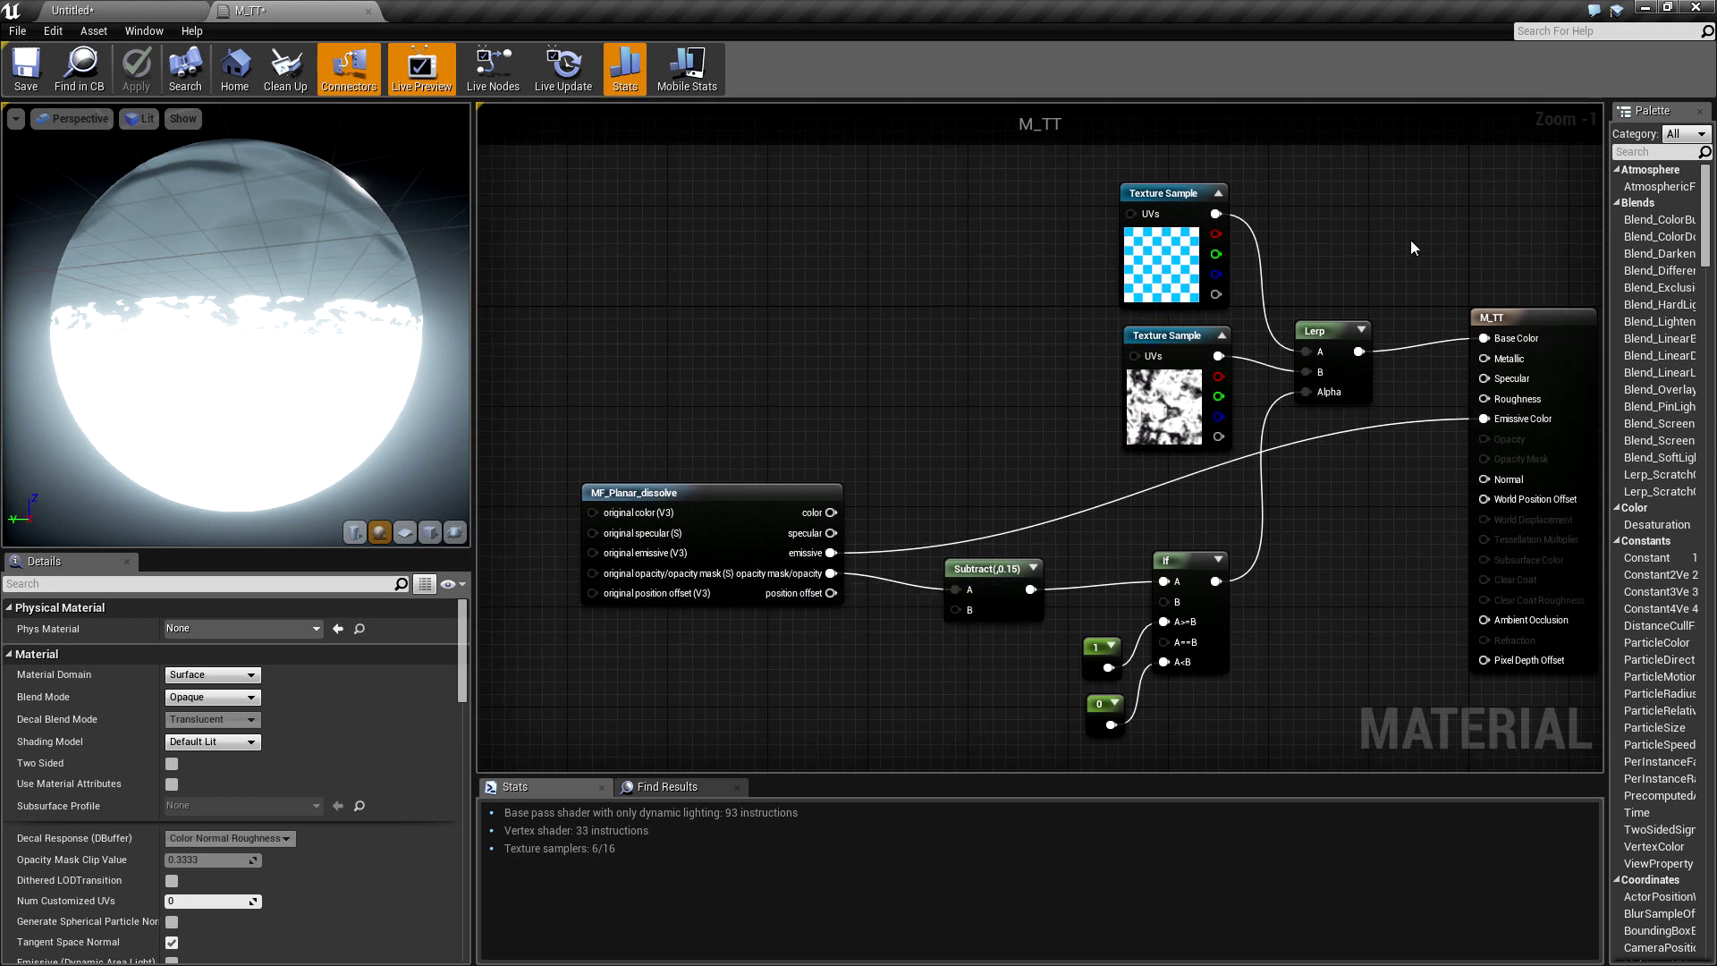
right_drag(810, 430, 852, 408)
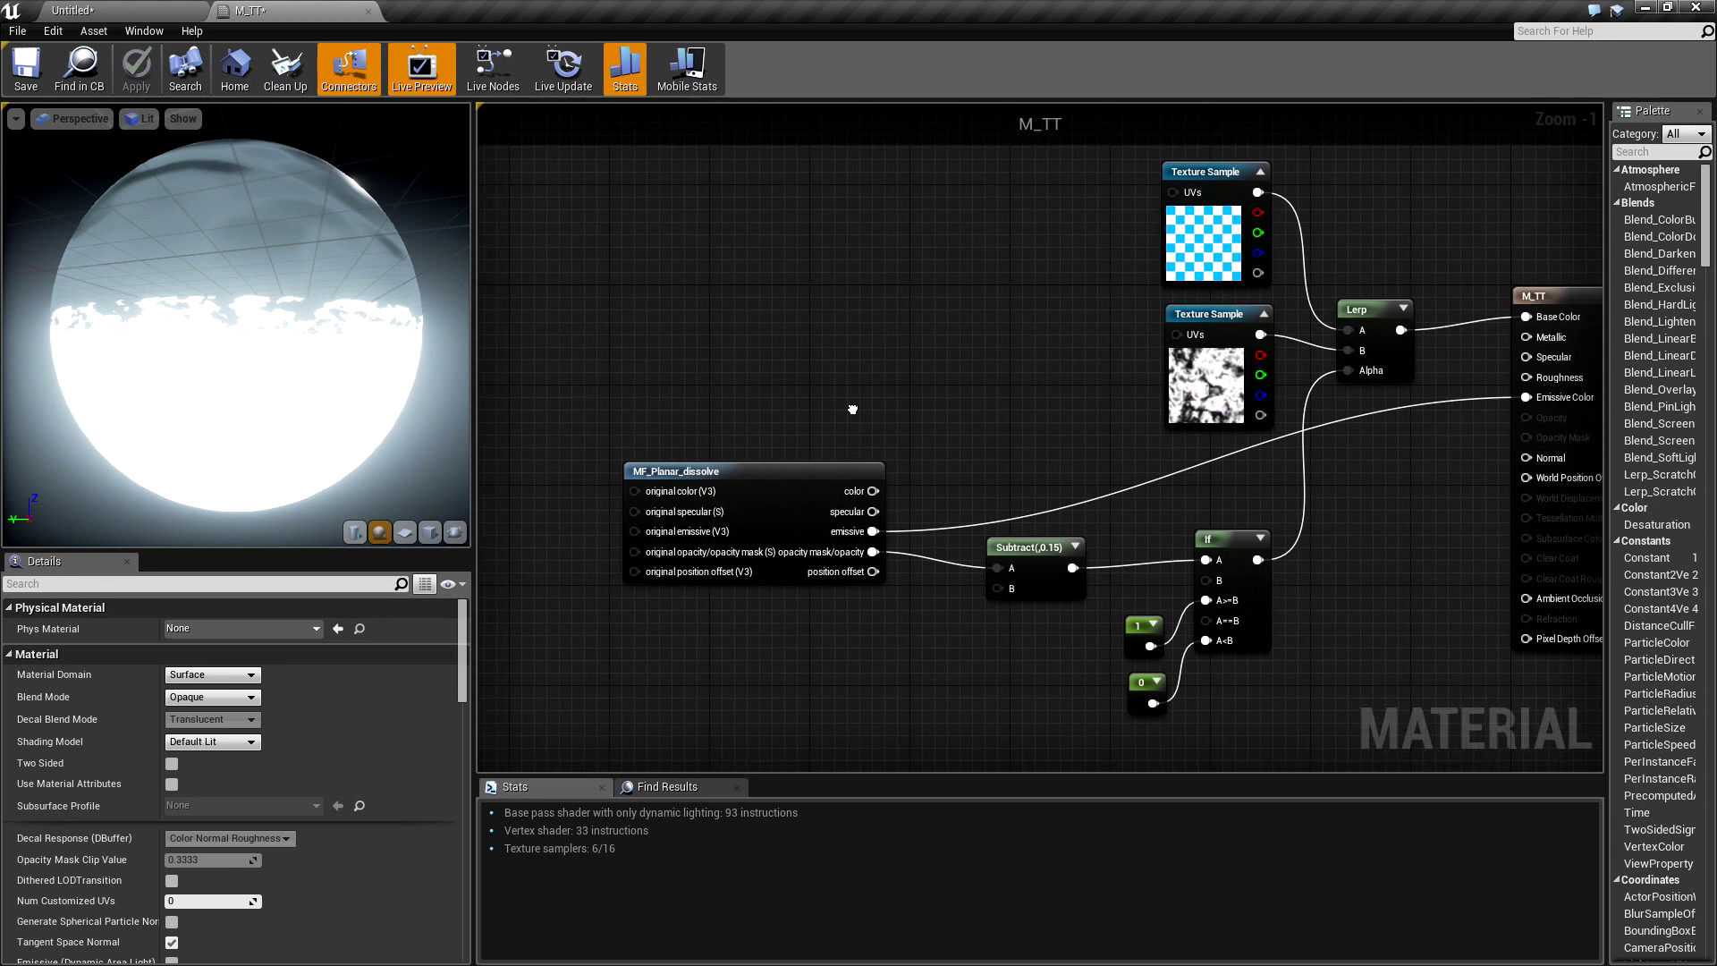
Step: Add a Constant 1 beside MF_Planar_dissolve and link its color output to Emissive Color
click(551, 476)
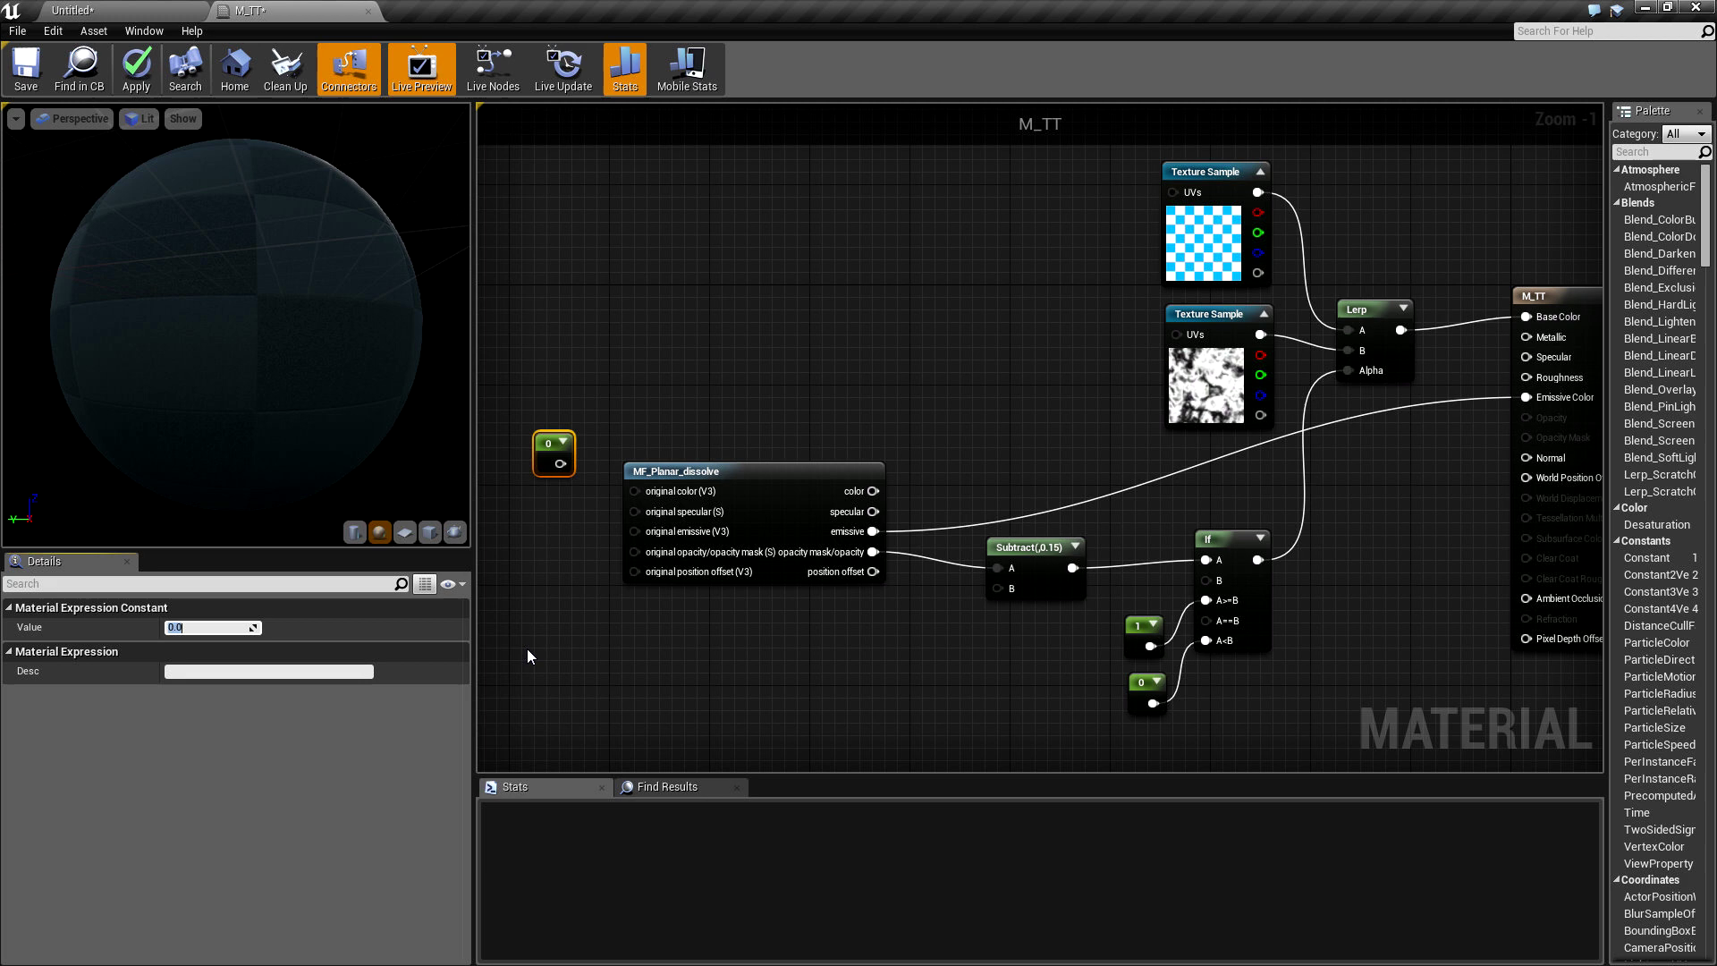
drag(552, 472, 635, 490)
right_drag(912, 508, 819, 501)
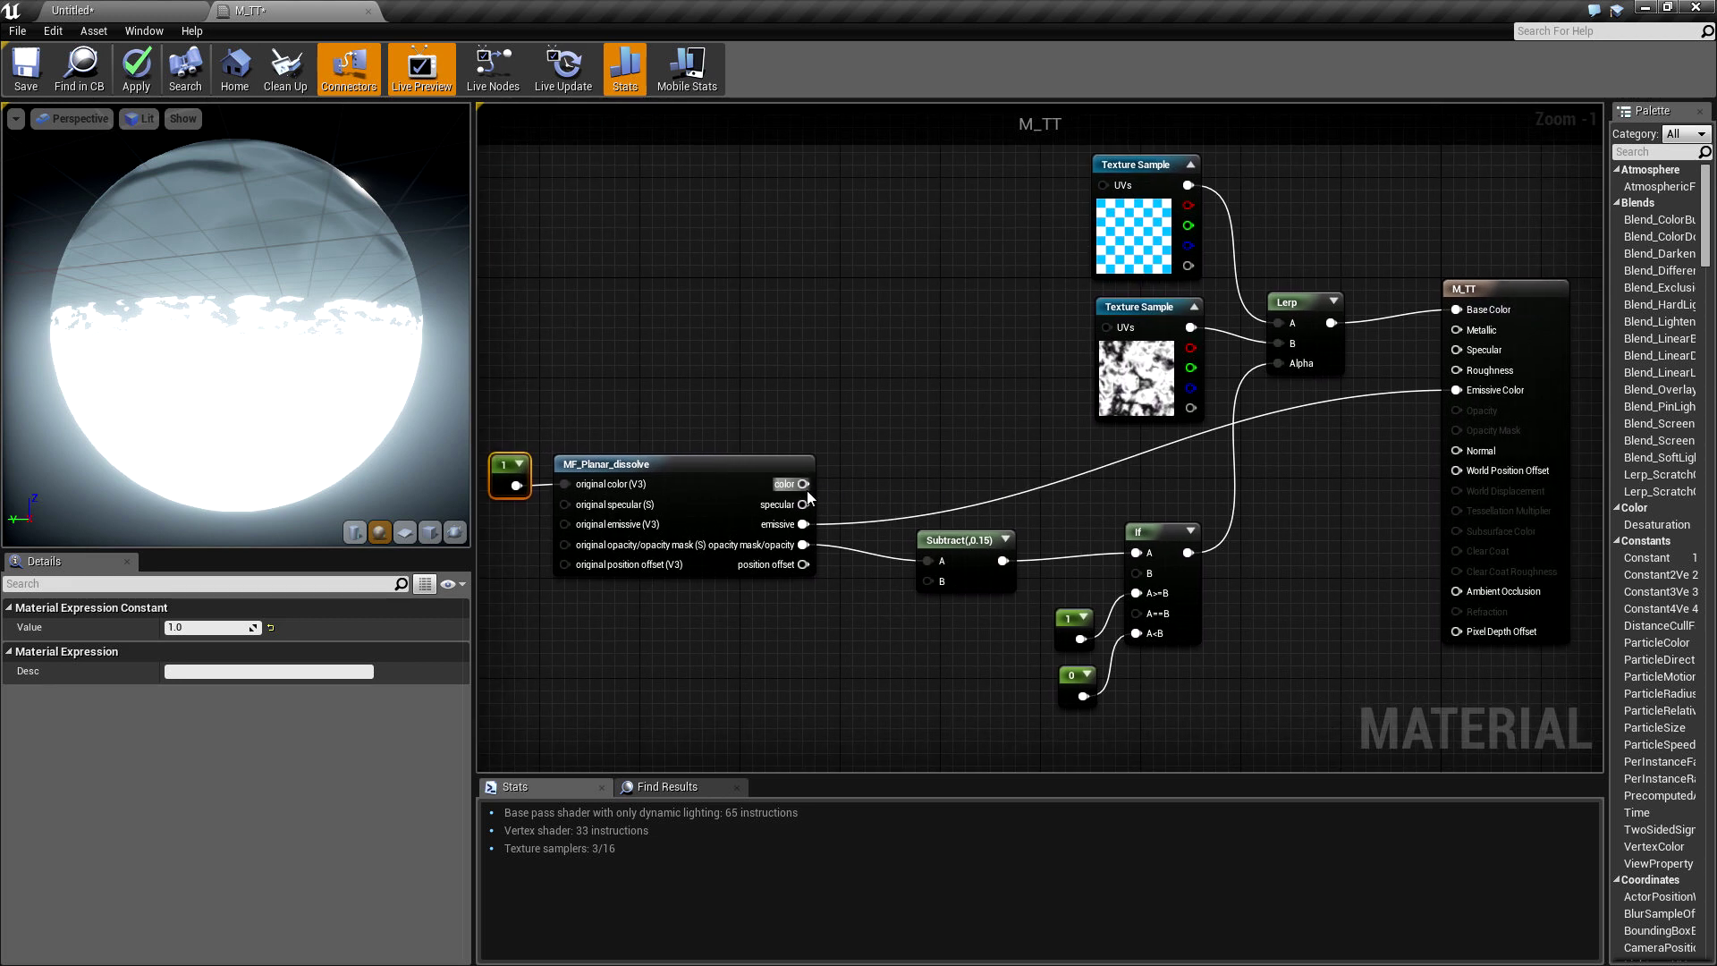
drag(803, 484, 1477, 391)
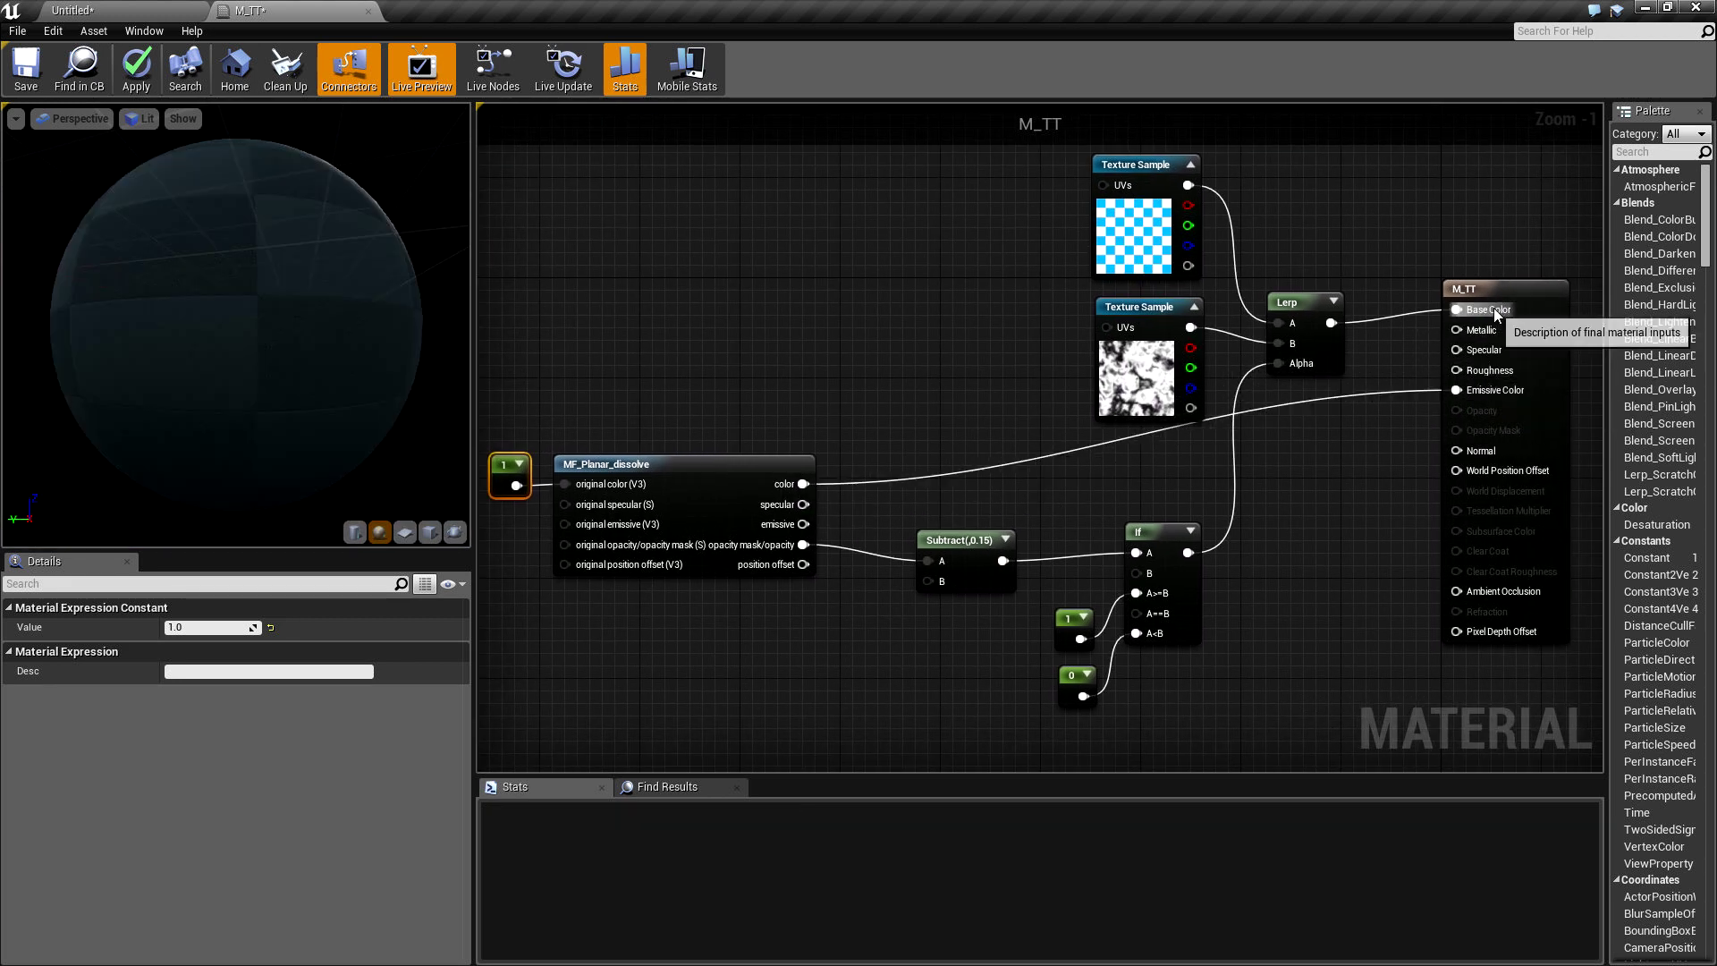
click(1495, 318)
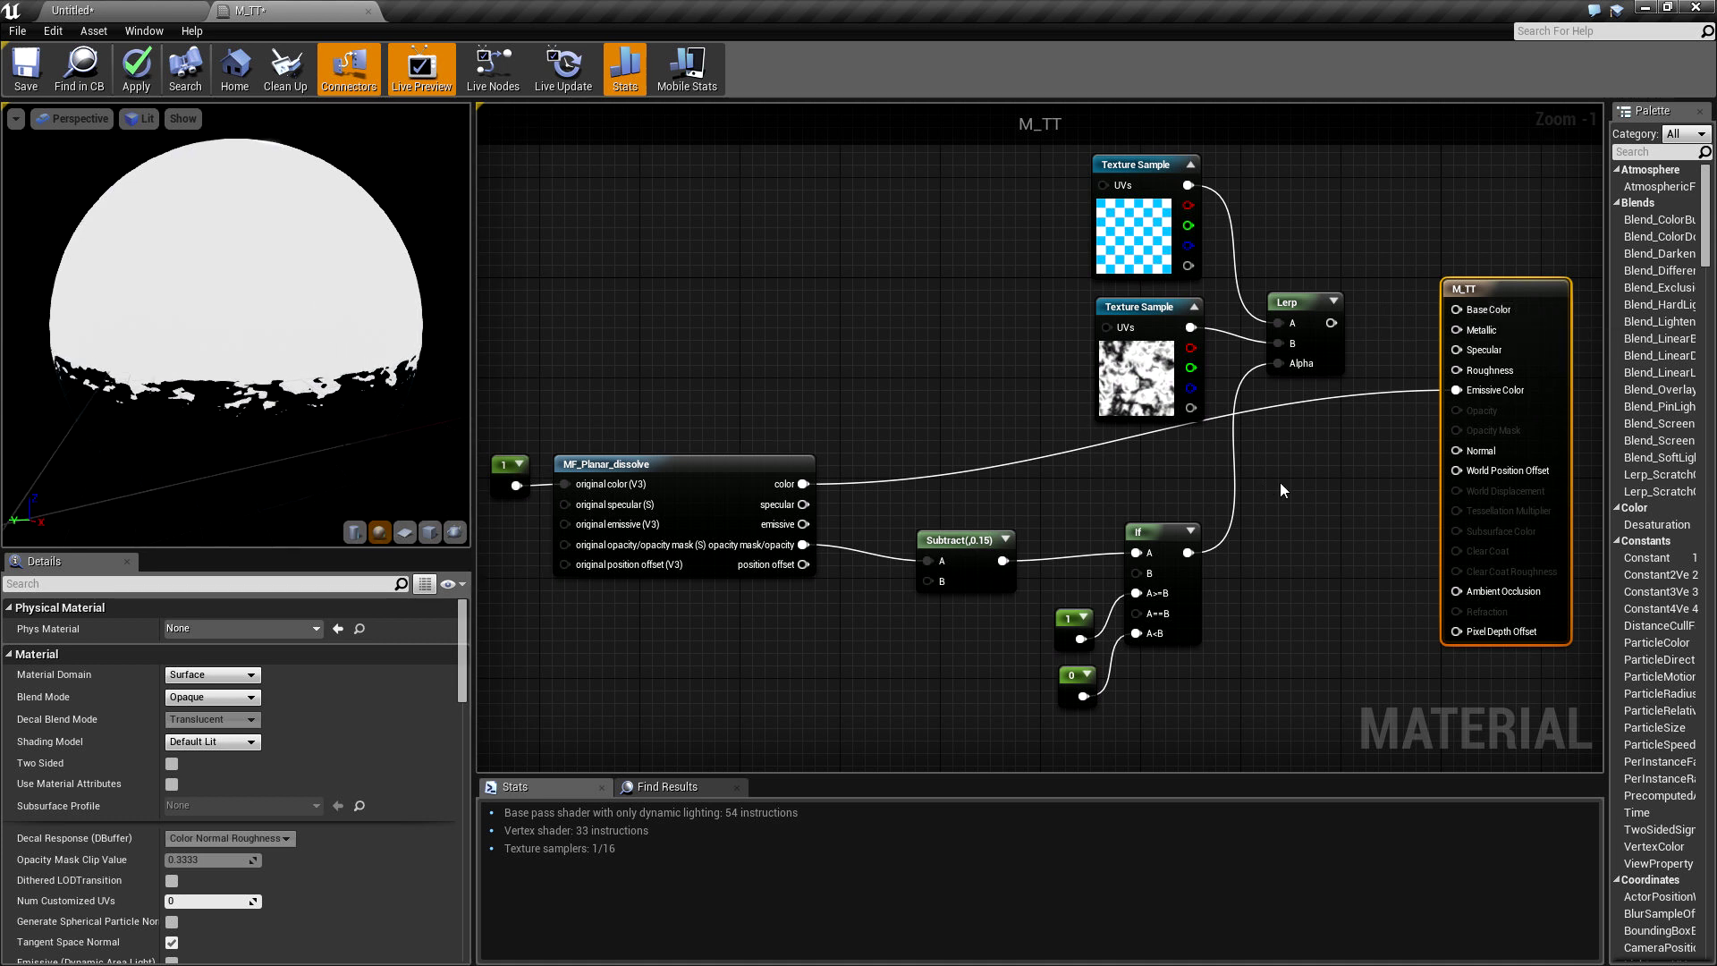
Step: Multiply the Lerp result by the function's color output and feed it into Base Color
right_drag(1280, 481, 1294, 485)
click(1328, 441)
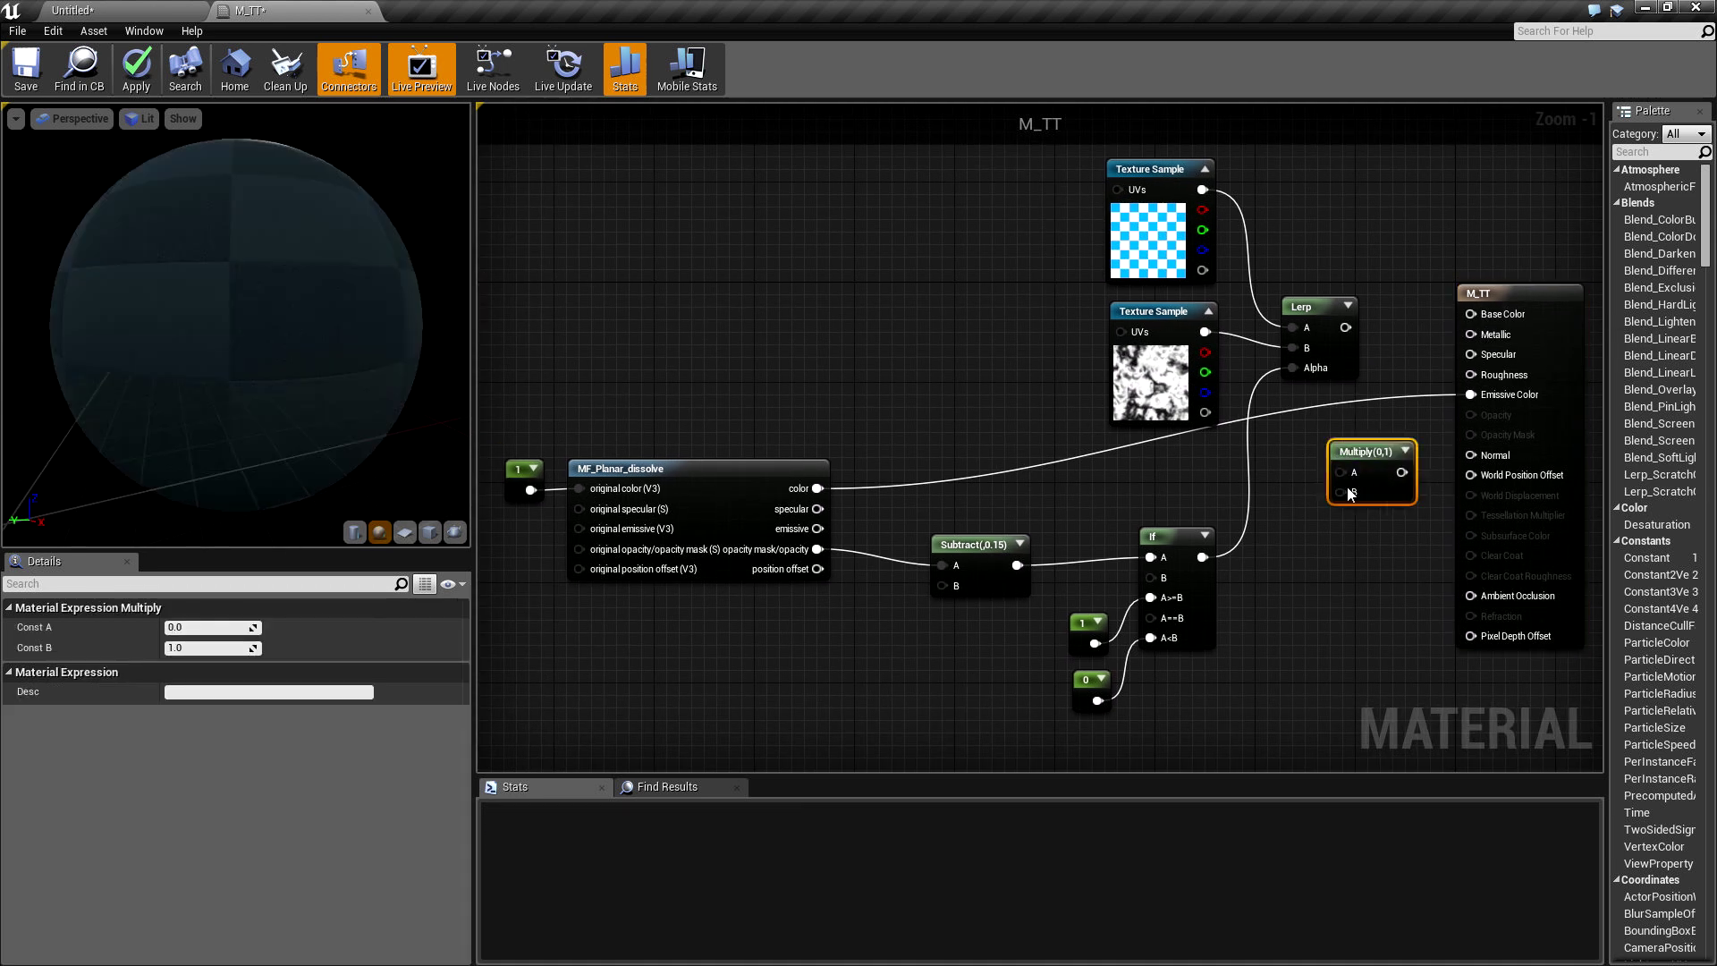
drag(1350, 494, 817, 488)
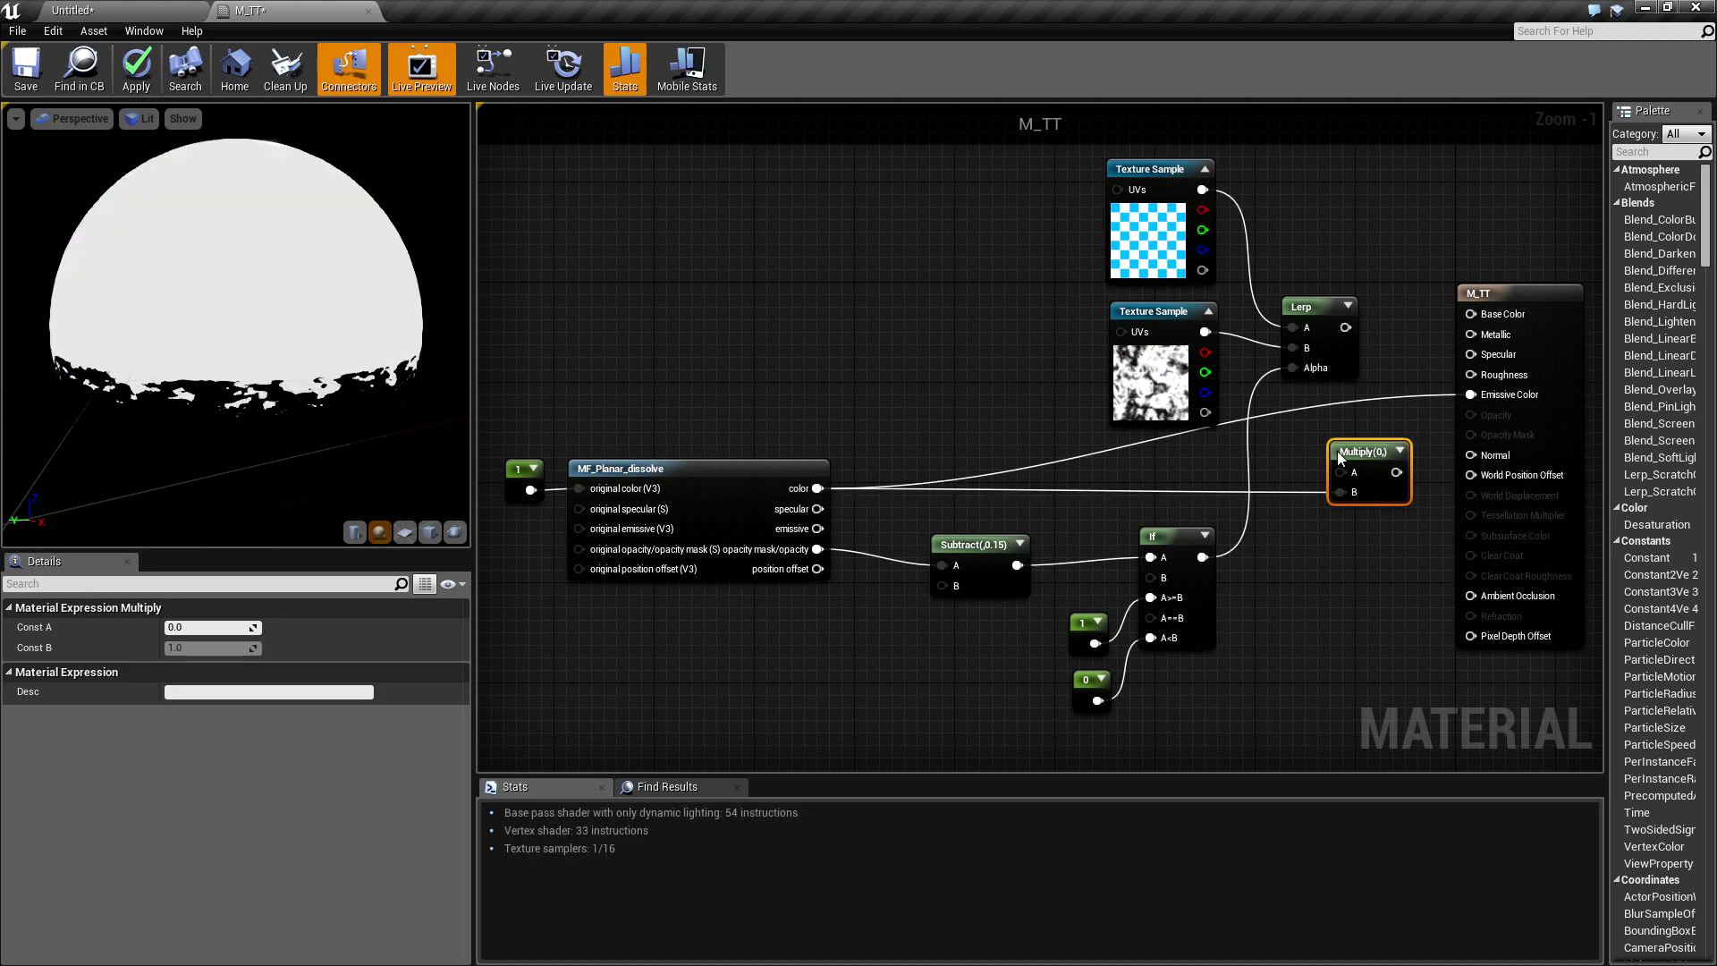
drag(1339, 472, 1345, 328)
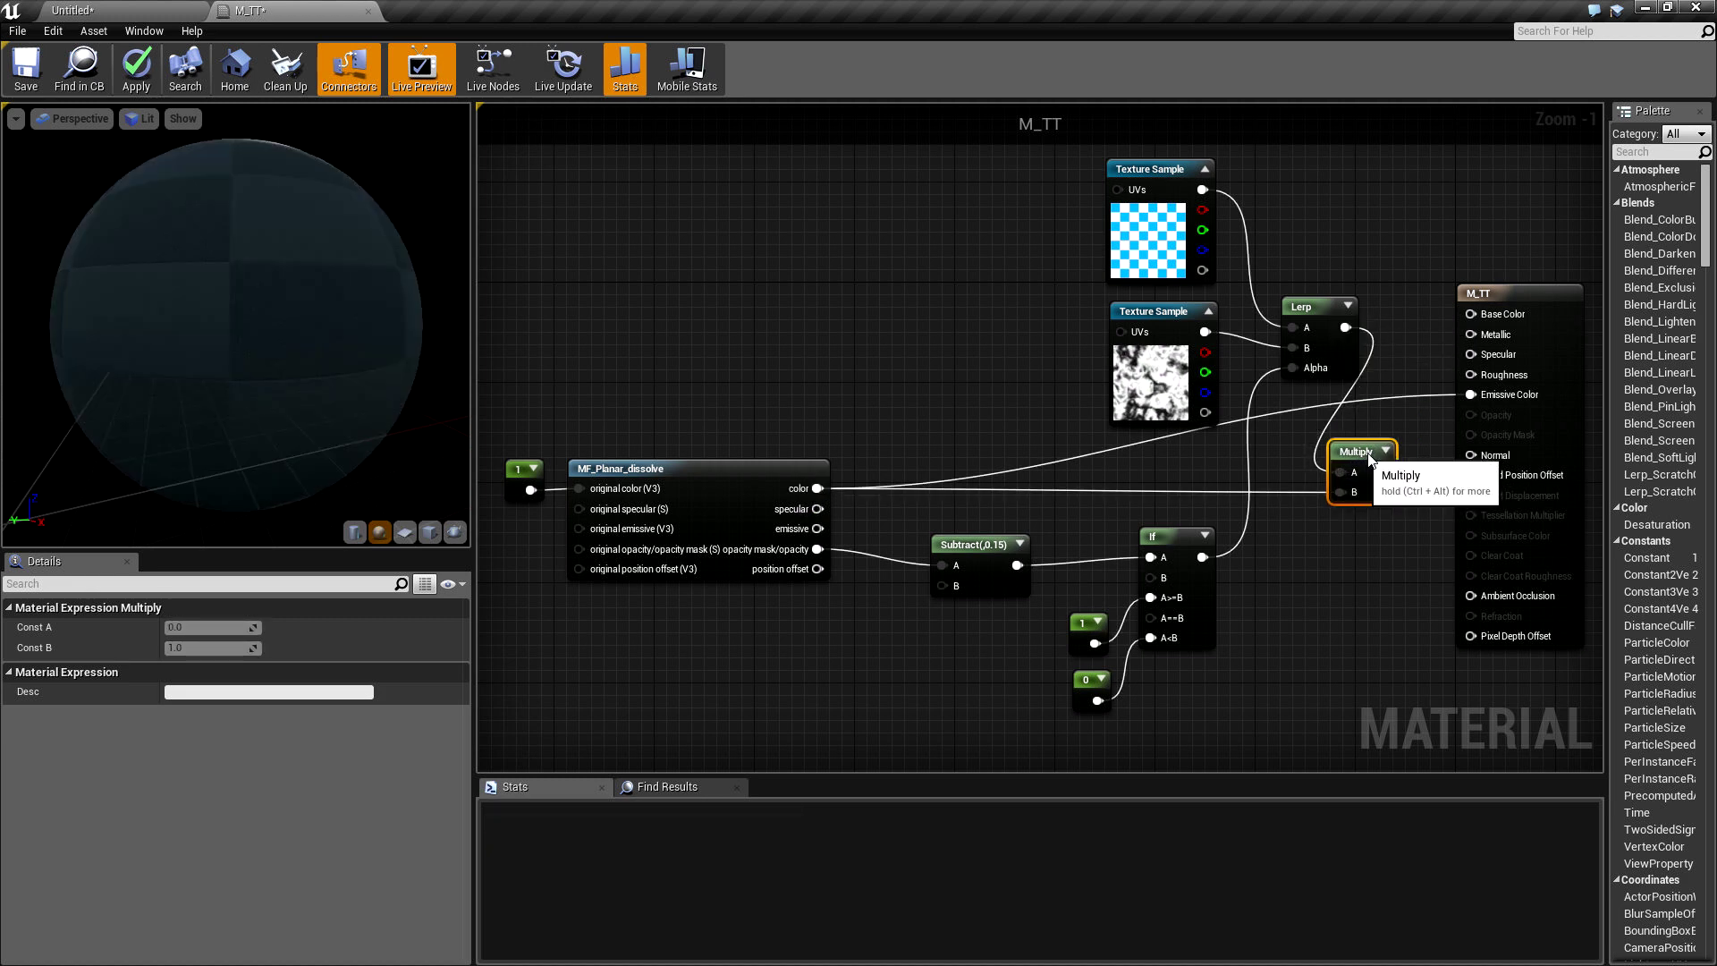
drag(1370, 458, 1470, 313)
Step: Reconnect the function's emissive to Emissive Color, apply, tidy the nodes, and return to the level
drag(817, 529, 1502, 395)
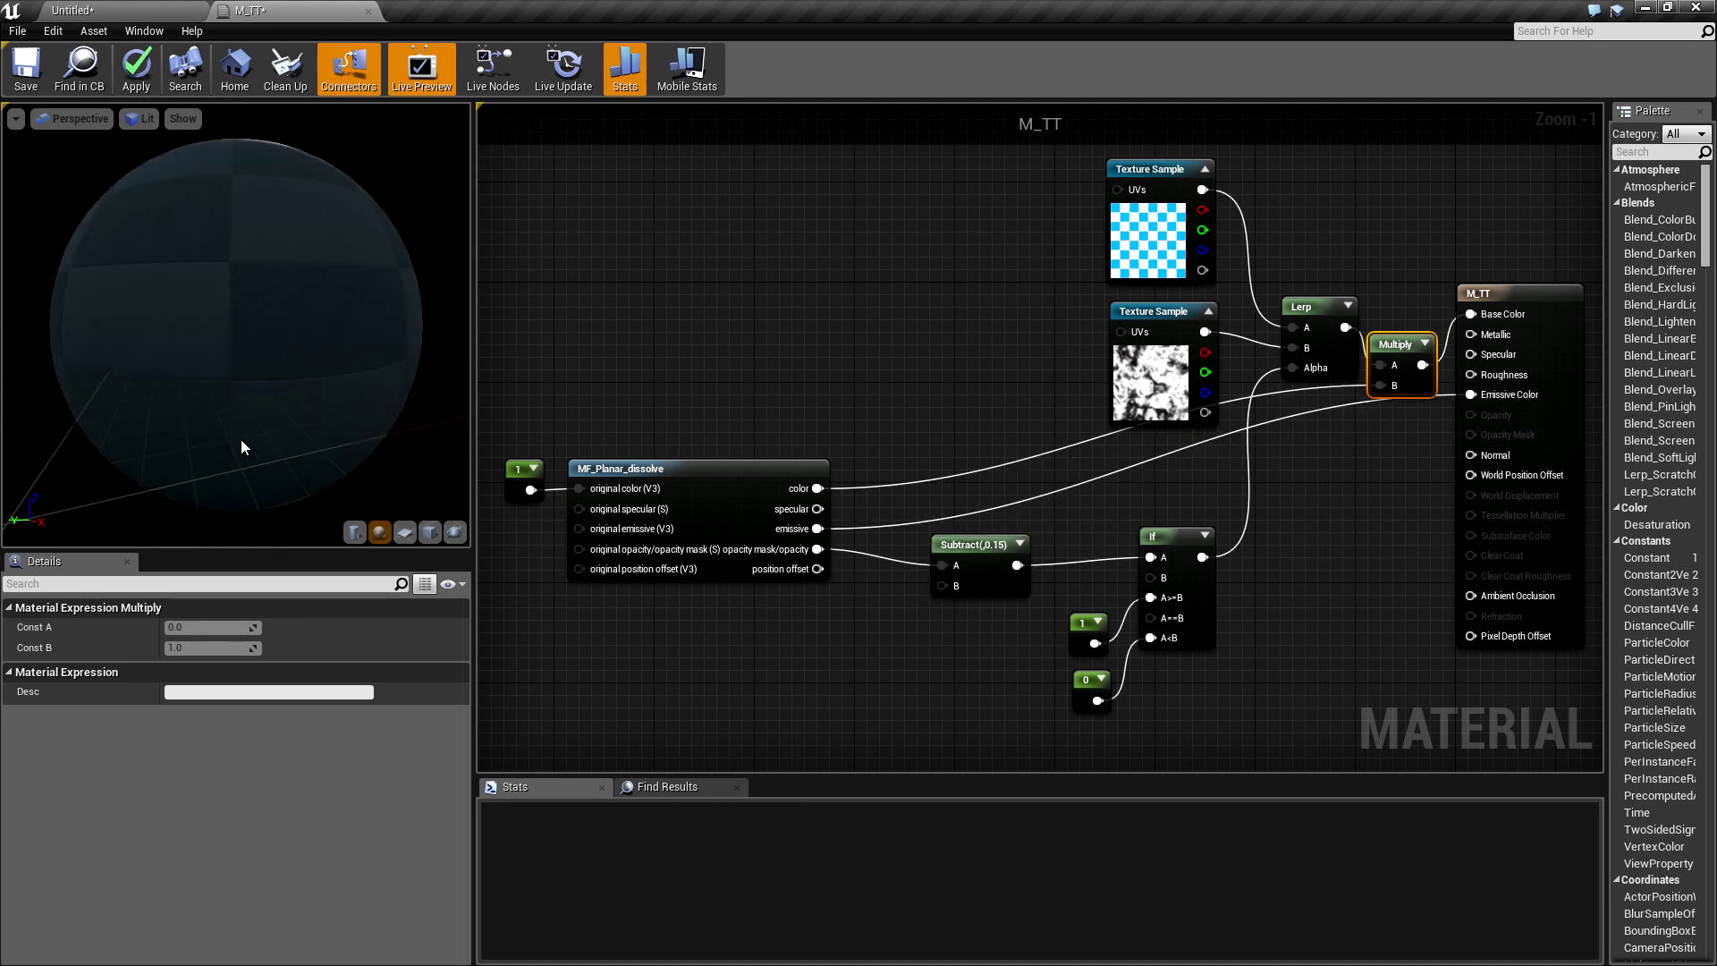
click(136, 68)
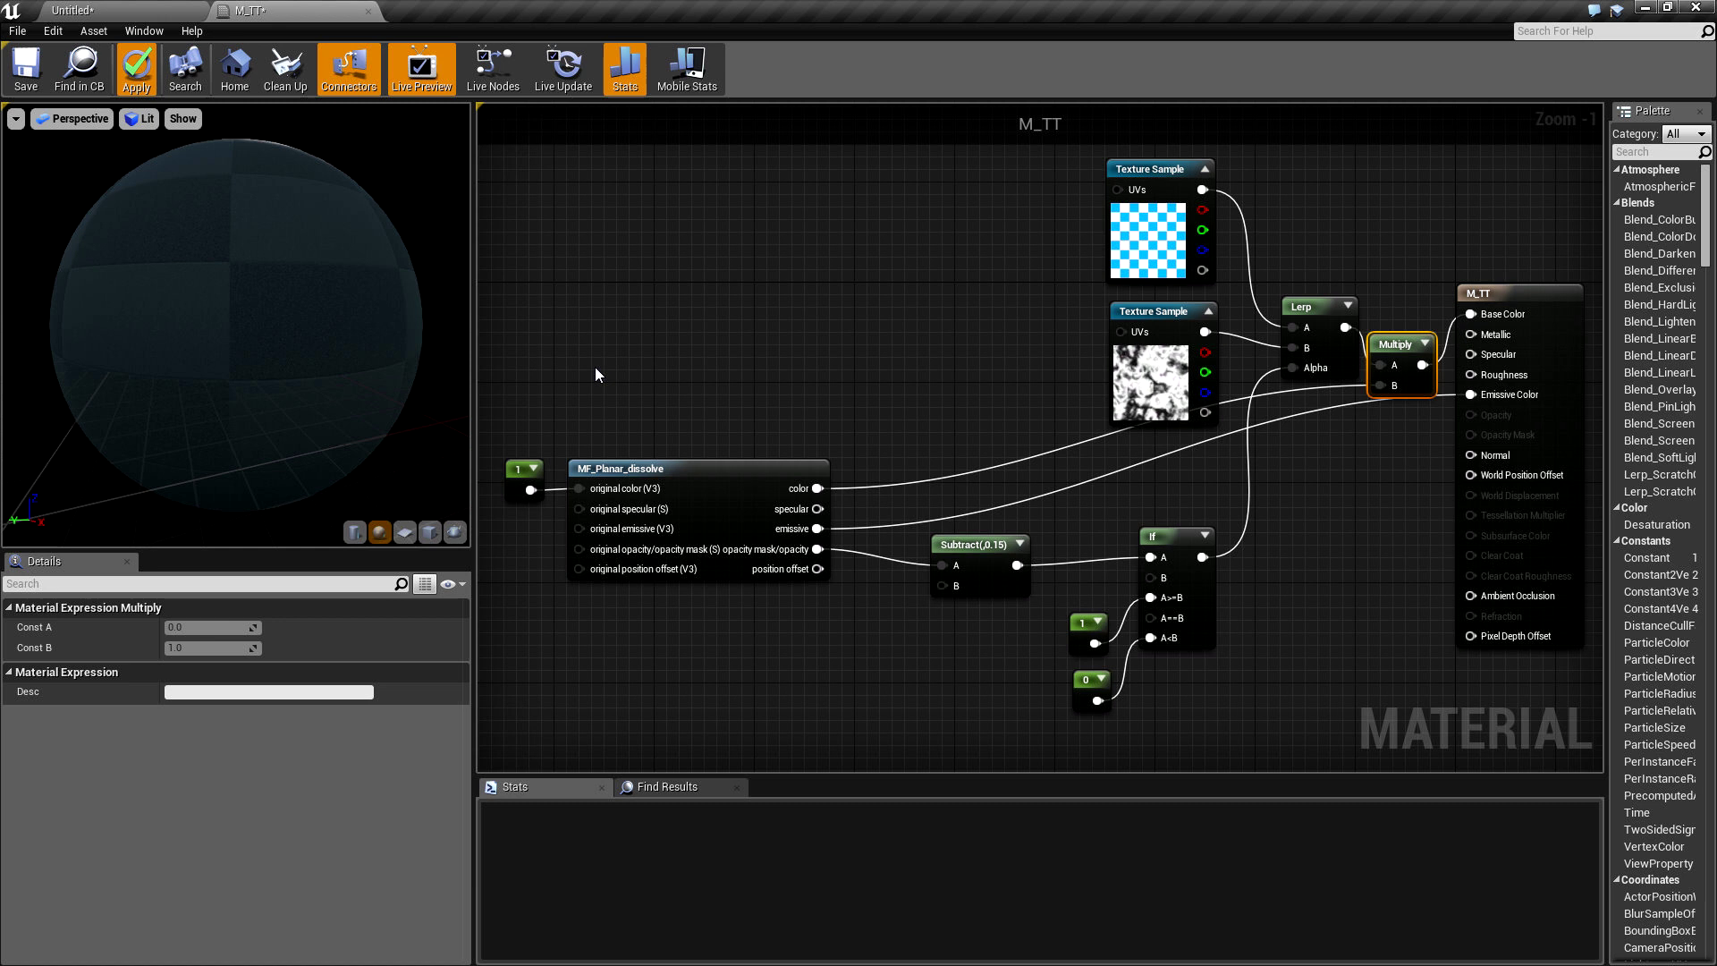
drag(1342, 429, 999, 119)
drag(1392, 347, 1338, 279)
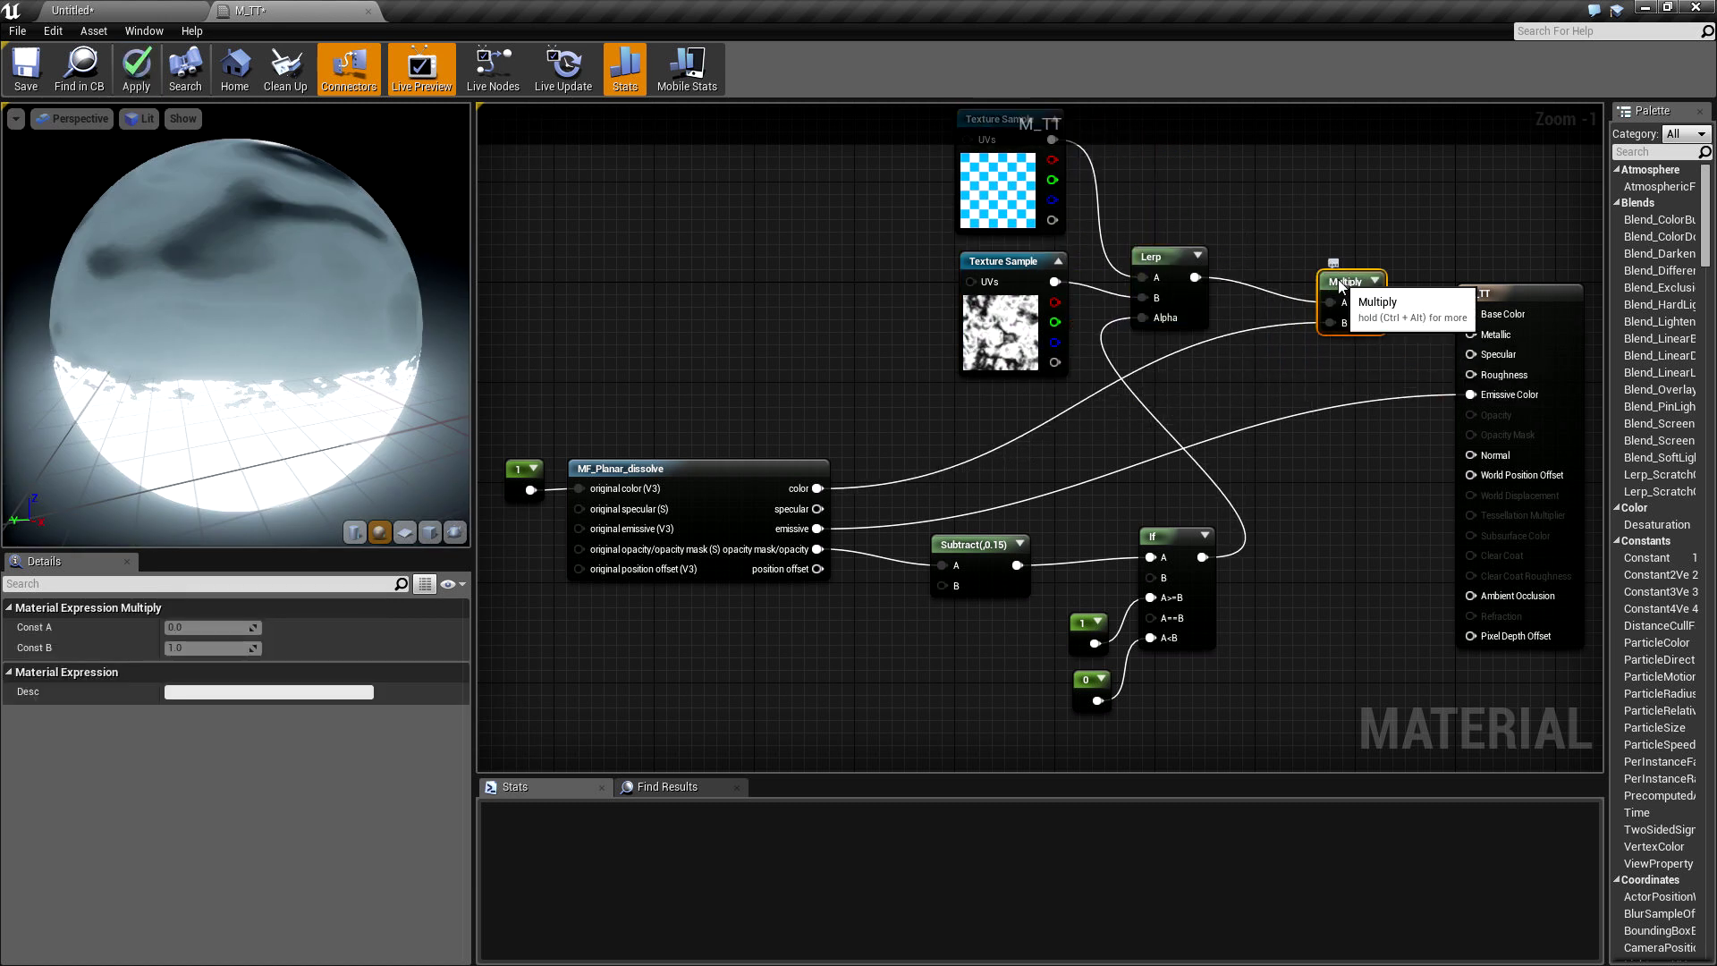
click(116, 10)
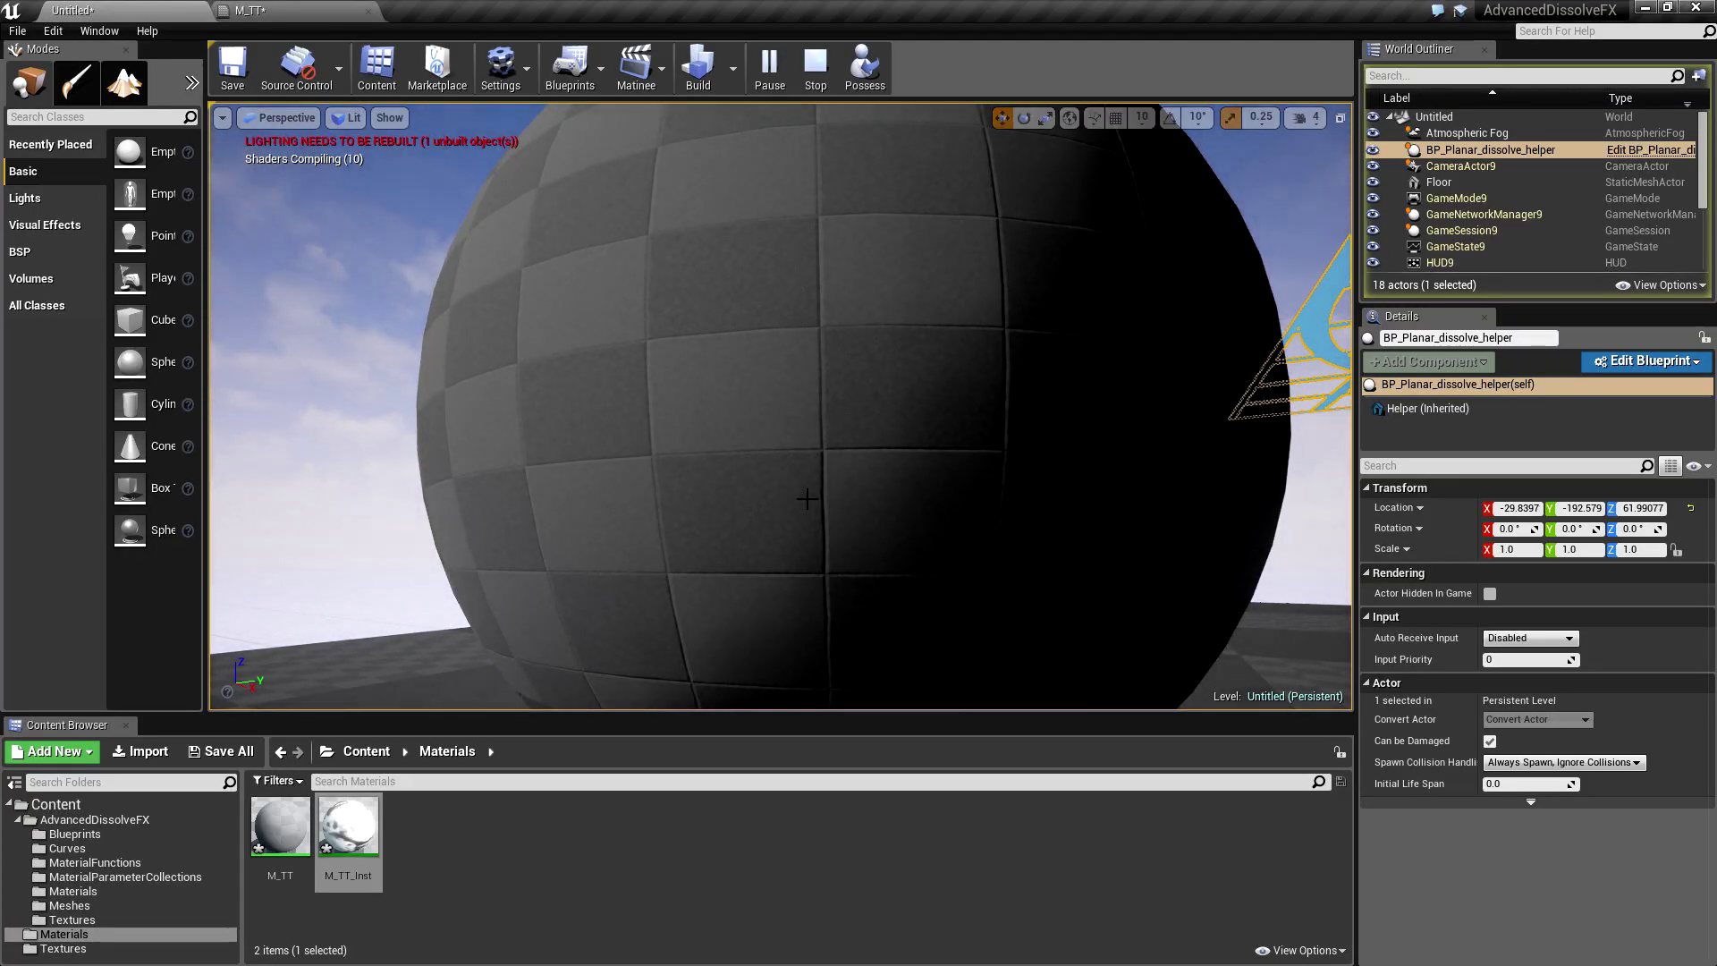
Step: Angle the viewport toward the glowing band and show the dissolve Textures folder
right_drag(807, 498, 807, 537)
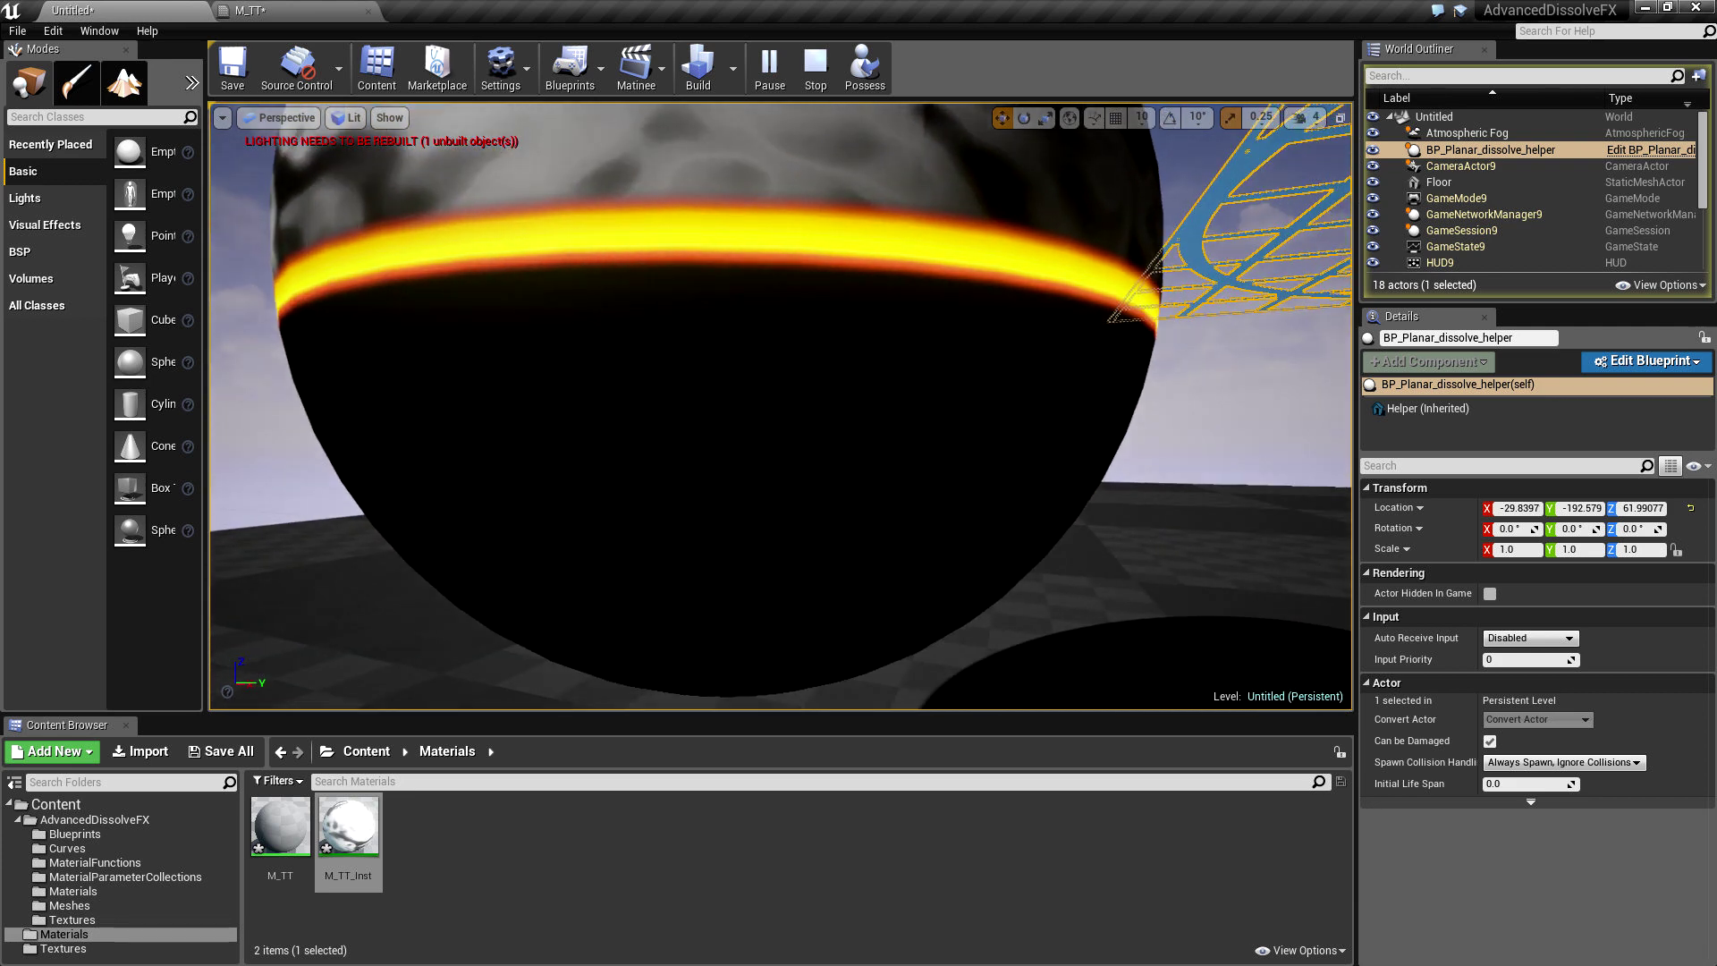
scroll(781, 407, down, 5)
scroll(780, 406, up, 5)
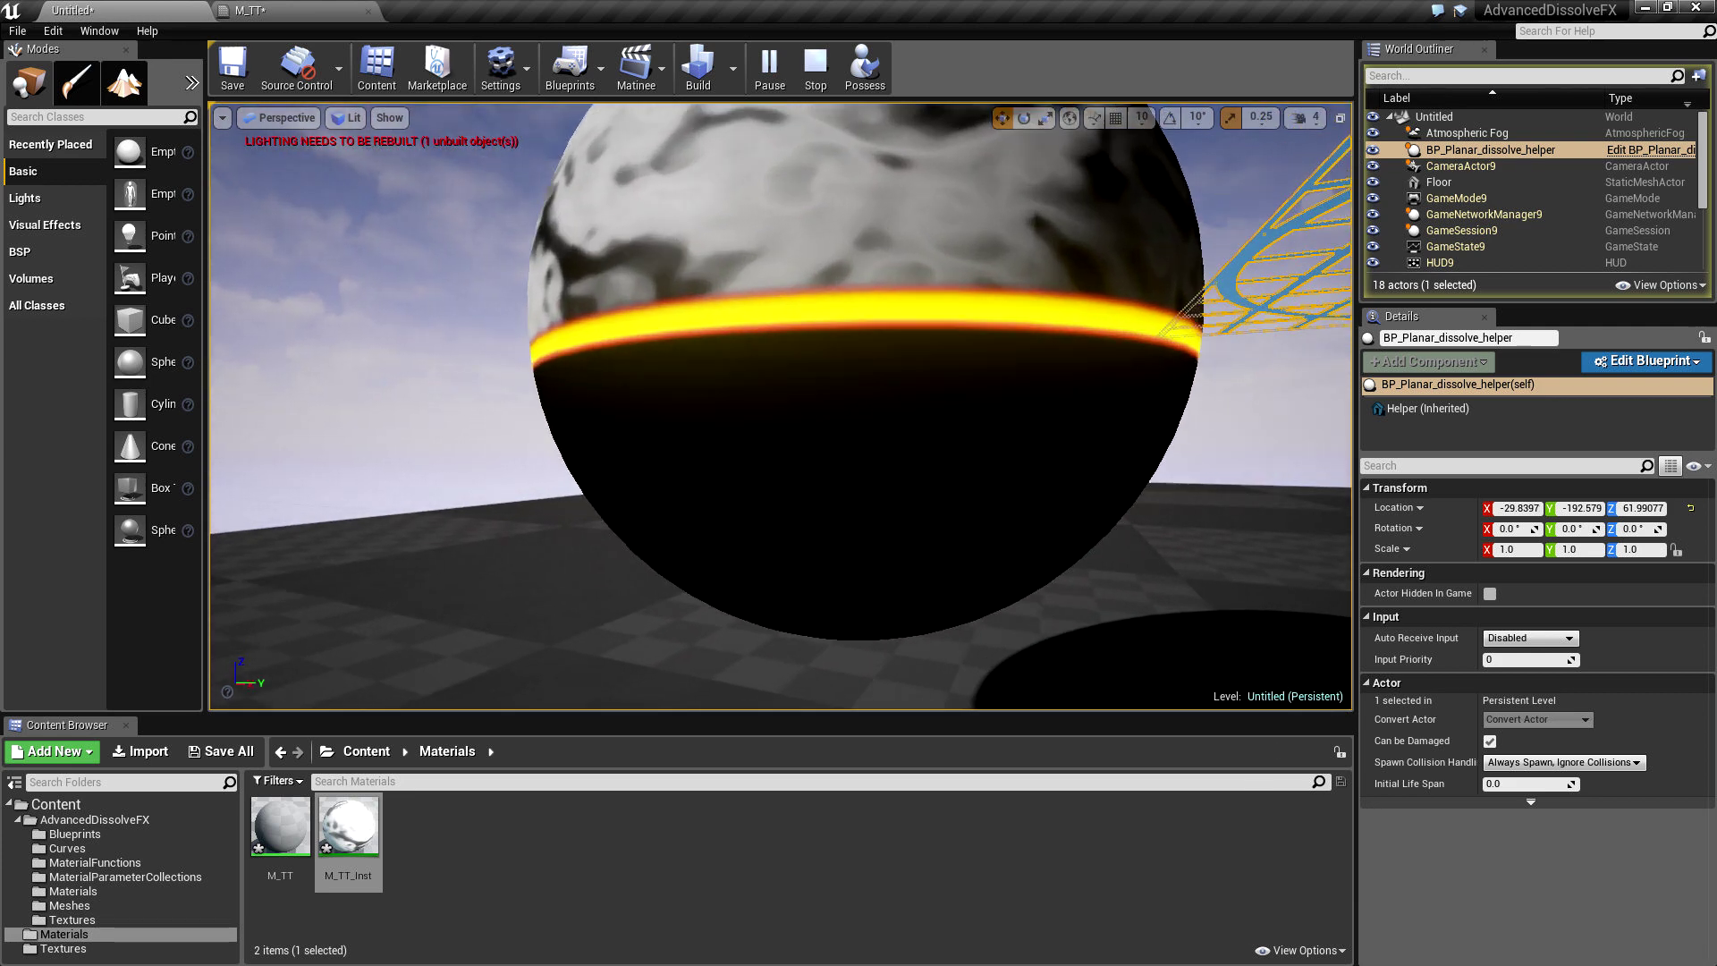
scroll(781, 407, down, 1)
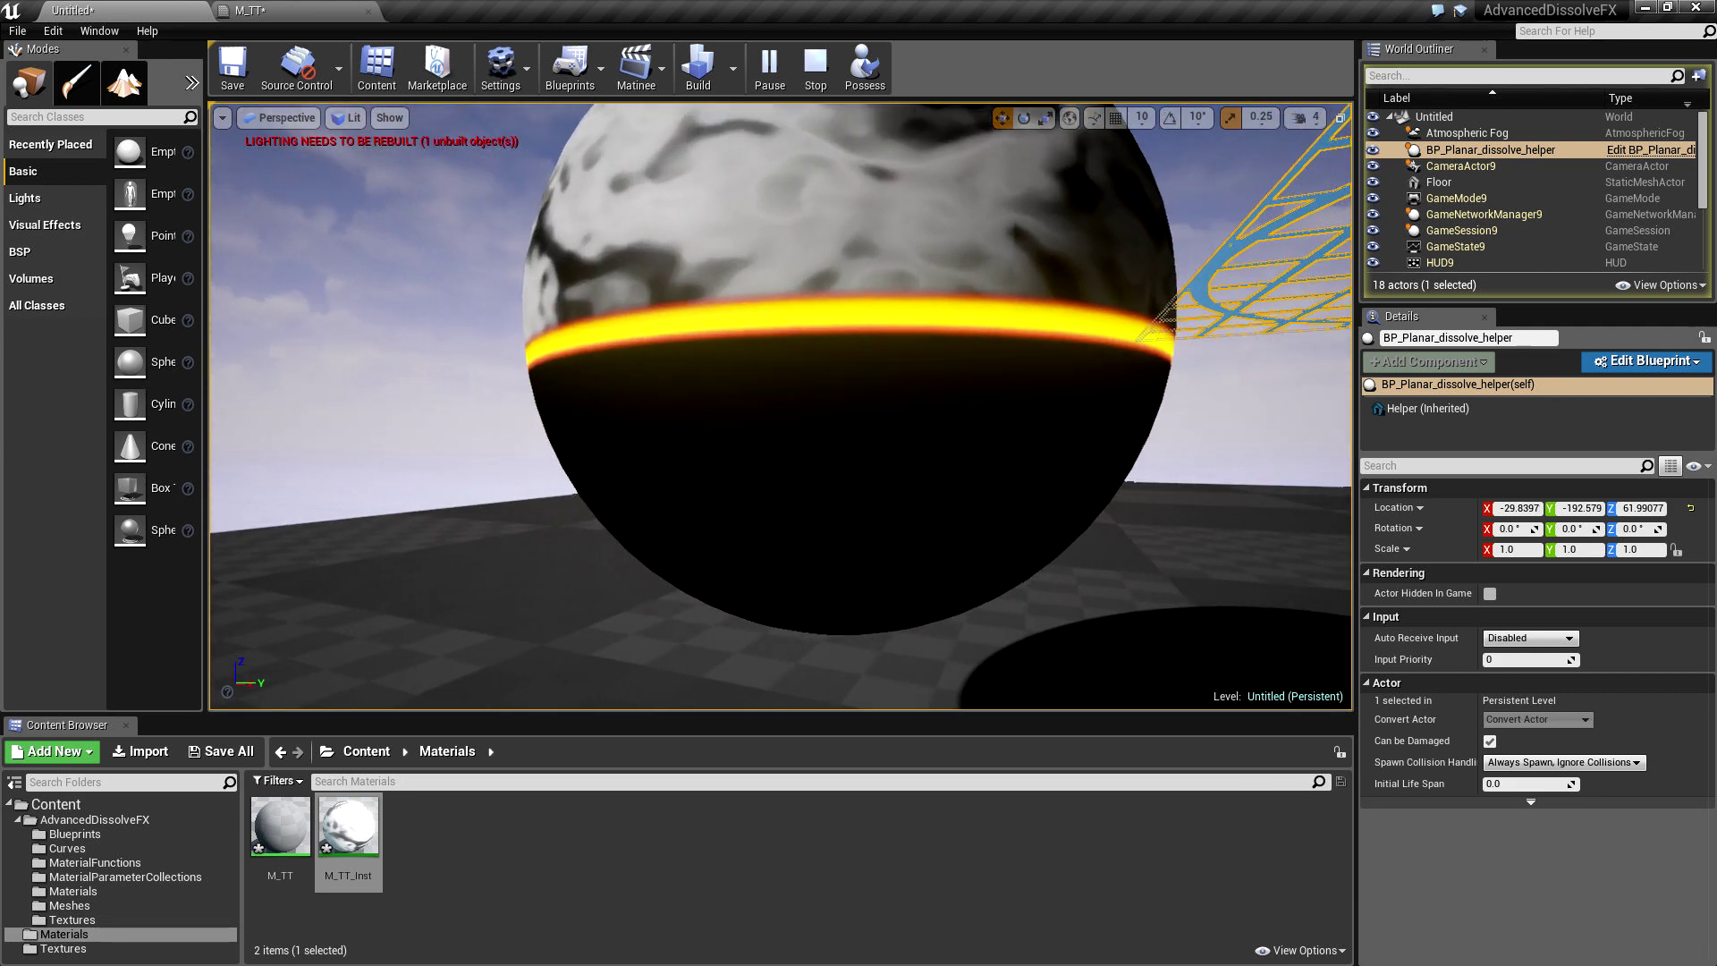
click(67, 919)
Step: Inspect Dissolve_border_gradient_01's alpha with red, green and blue hidden, then close it
double_click(343, 826)
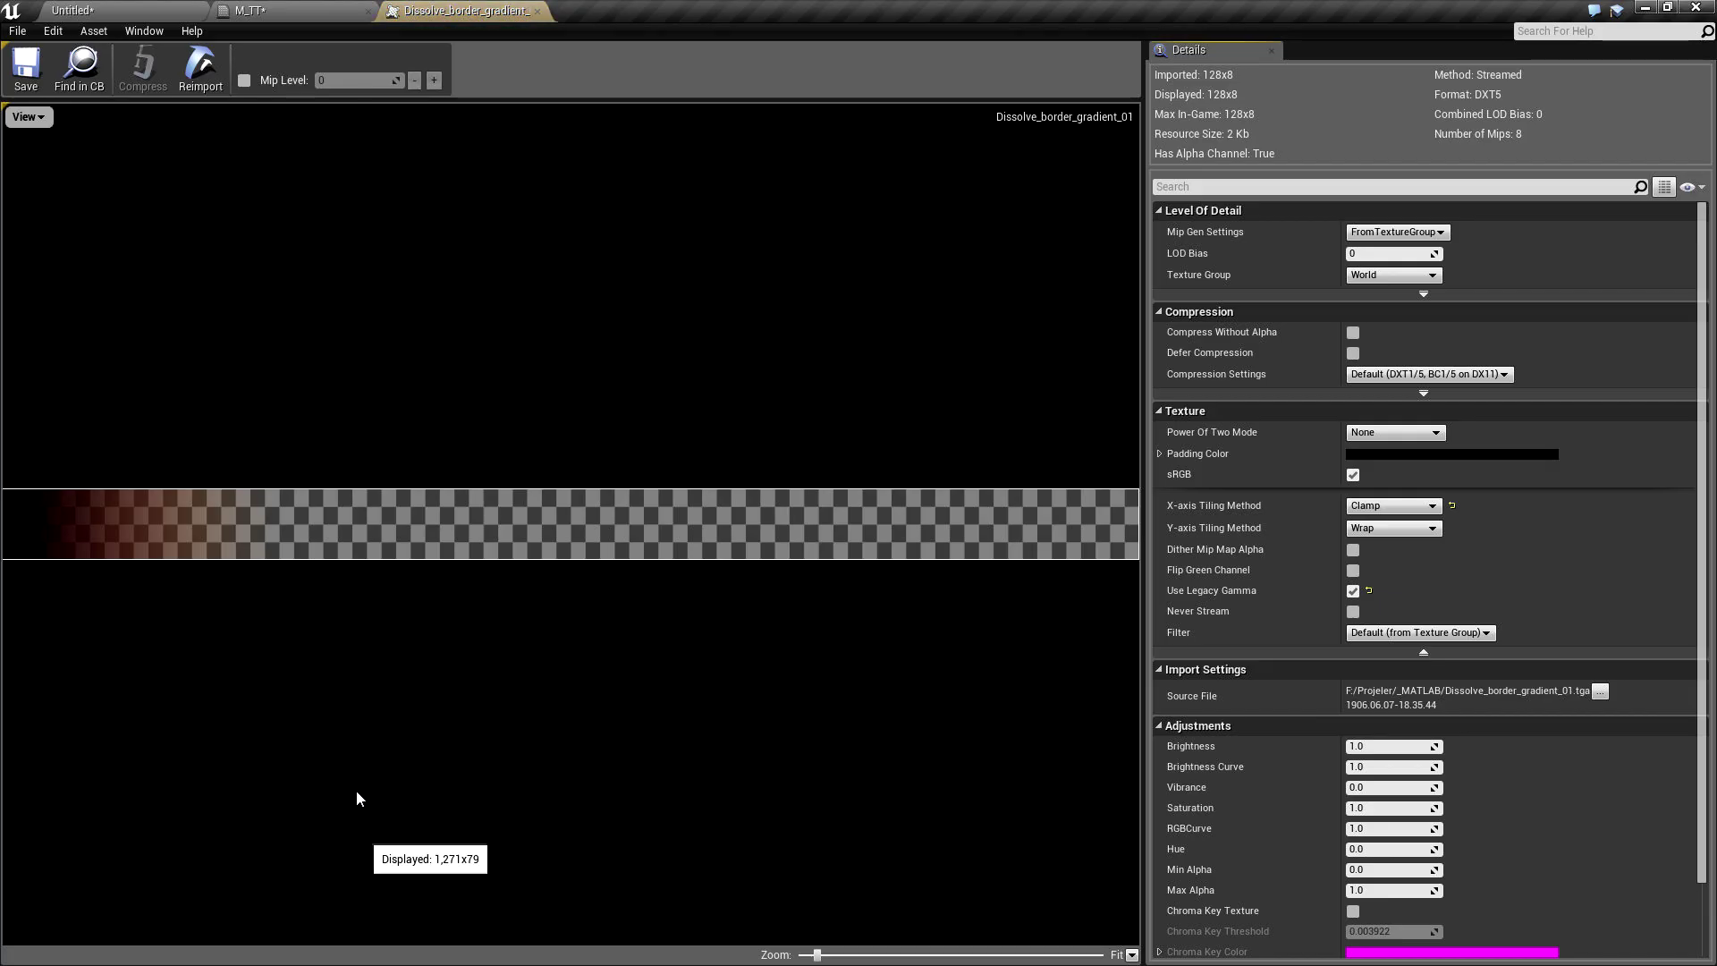
click(28, 117)
click(12, 153)
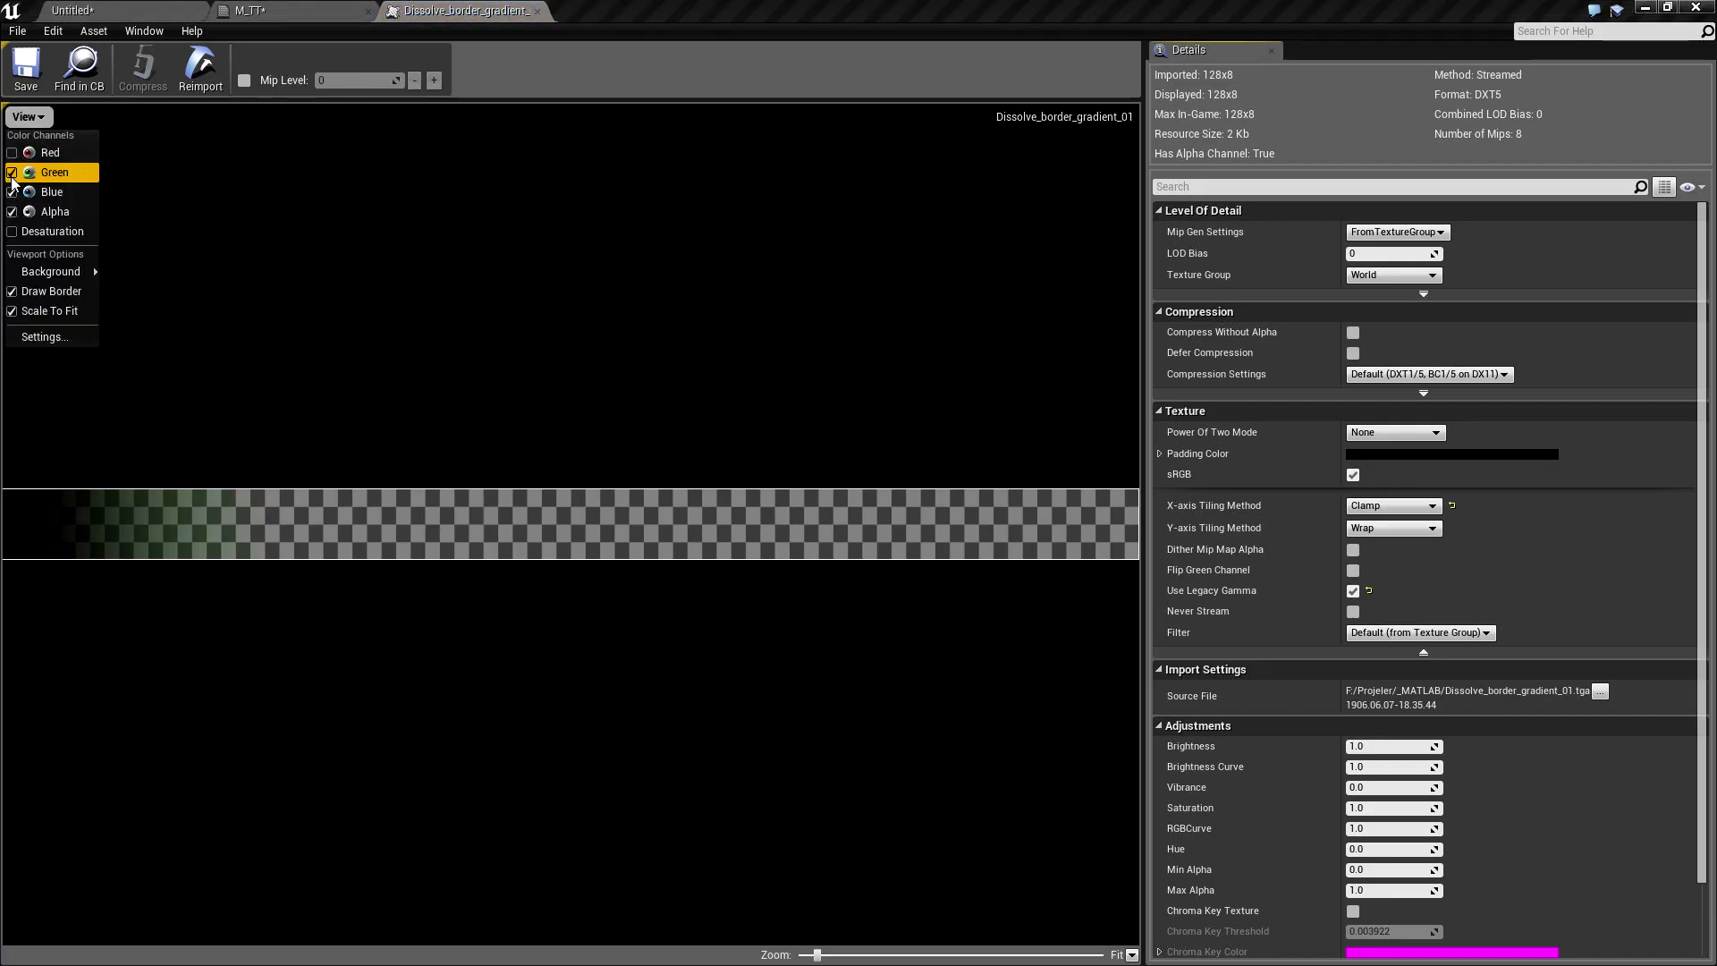
click(12, 173)
click(13, 192)
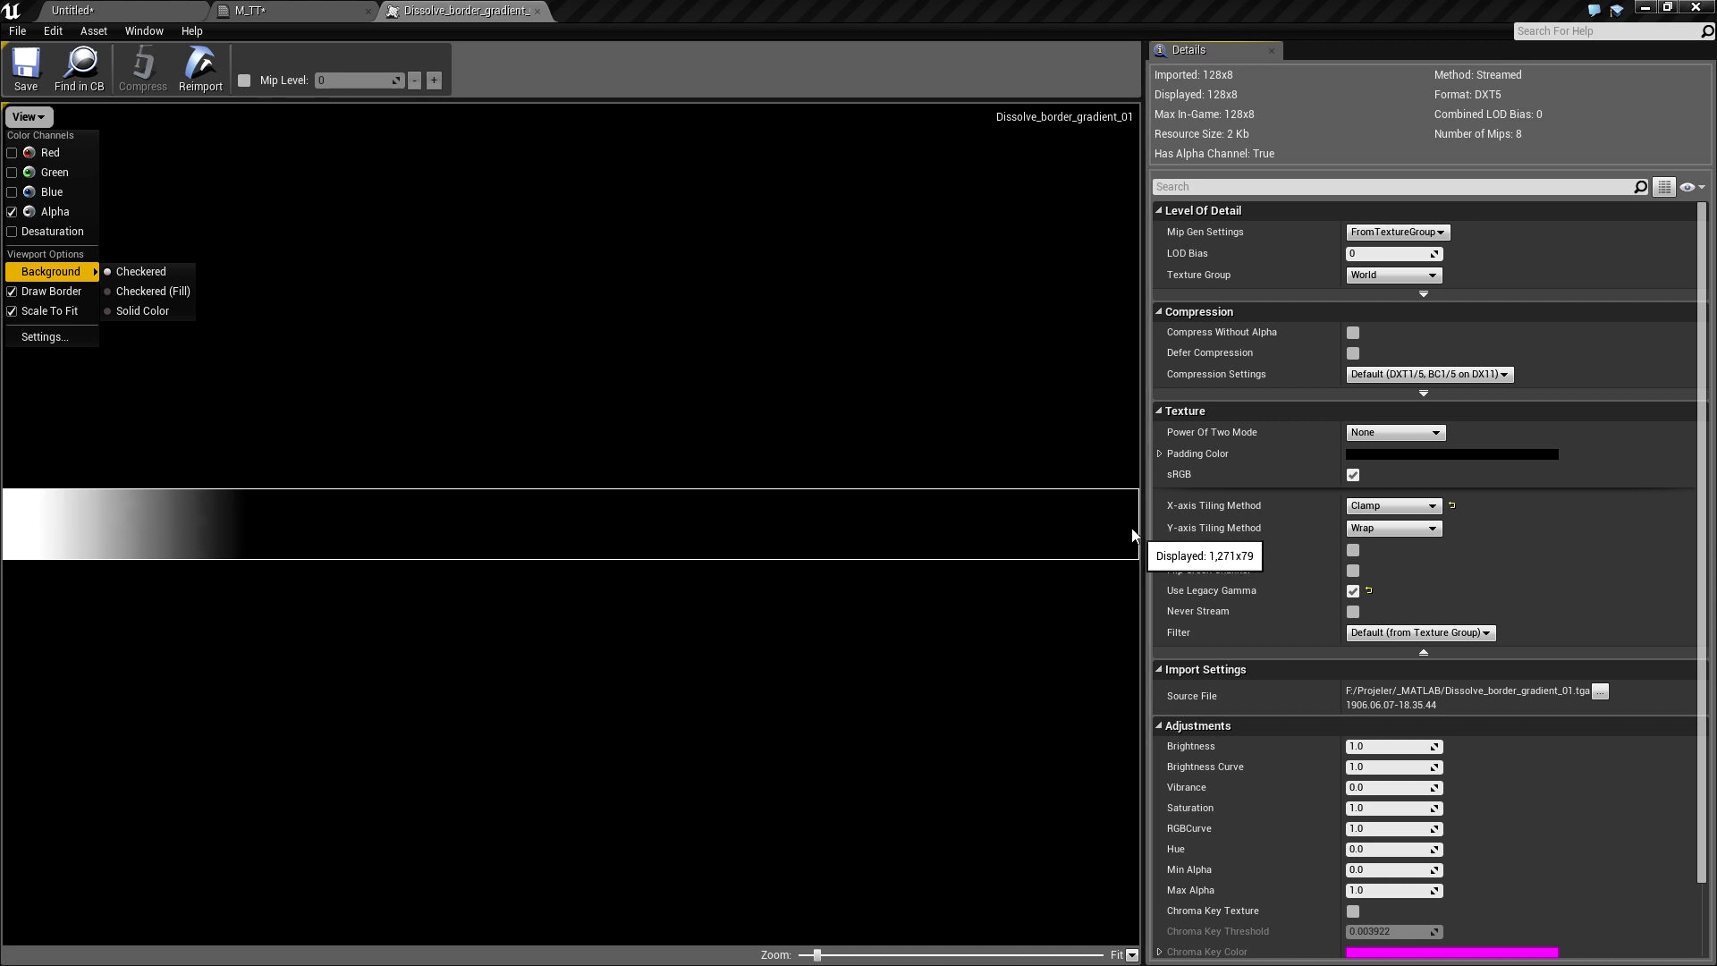
click(537, 11)
click(128, 16)
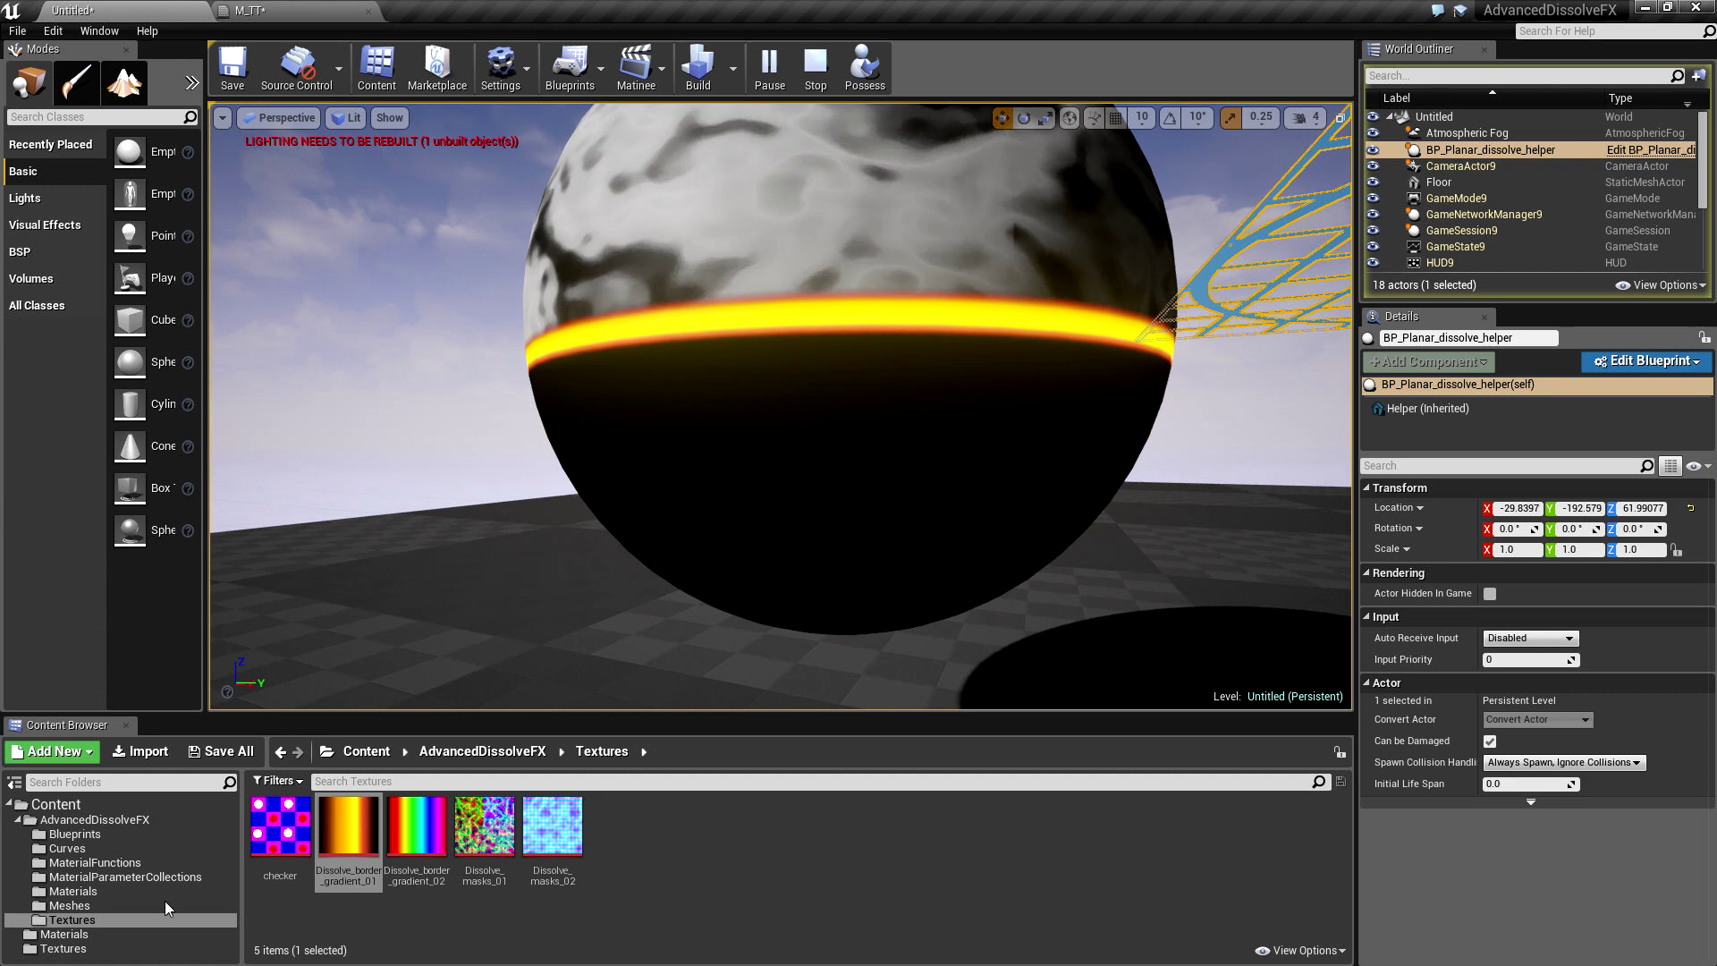
Step: Open the untitled gradient texture, view its alpha only with red, green and blue hidden, then close it
click(63, 948)
click(430, 823)
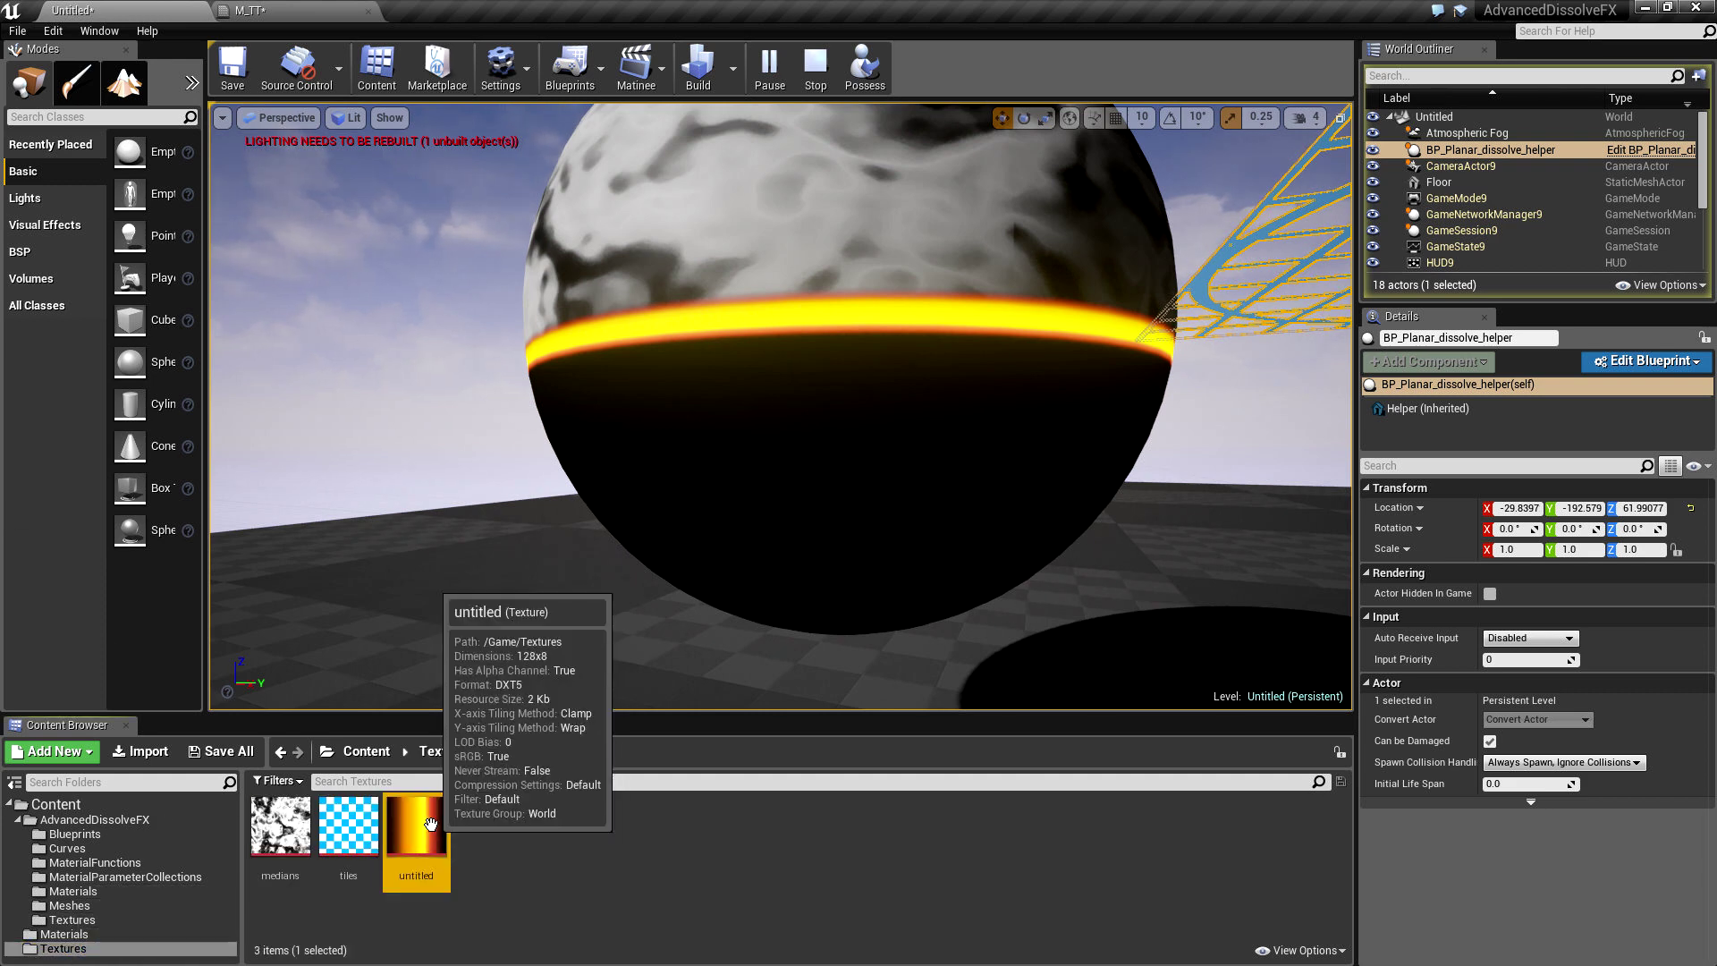
double_click(430, 824)
click(814, 321)
click(799, 396)
click(799, 377)
click(799, 357)
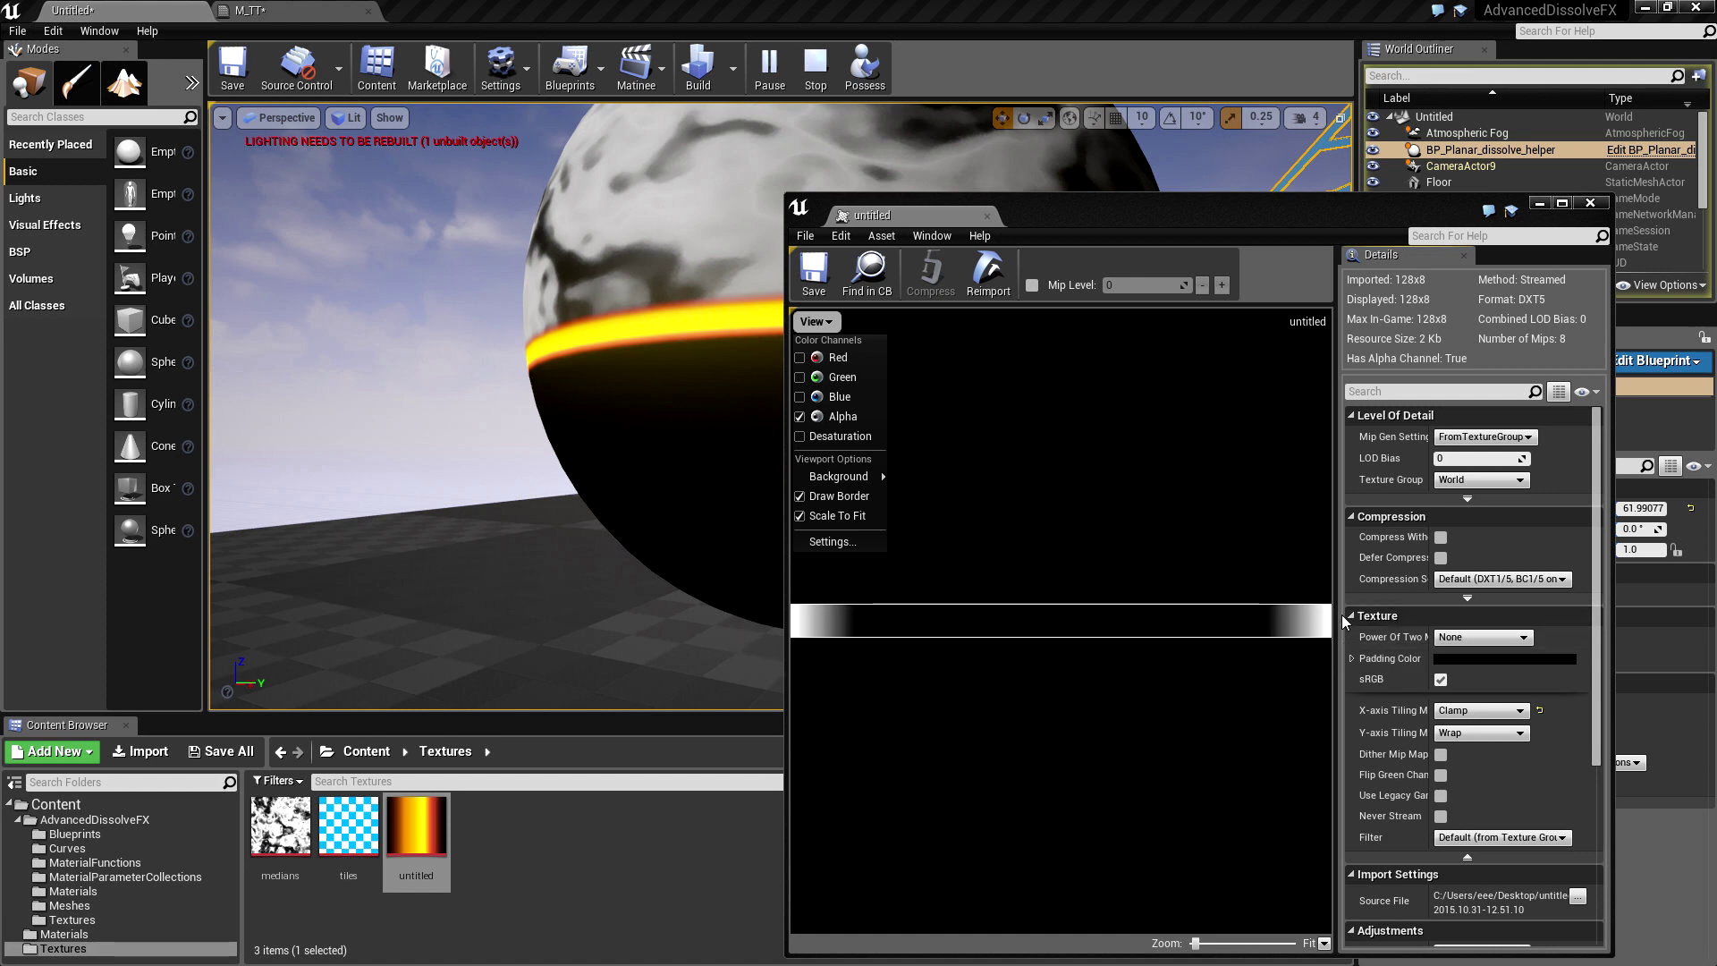
click(1590, 203)
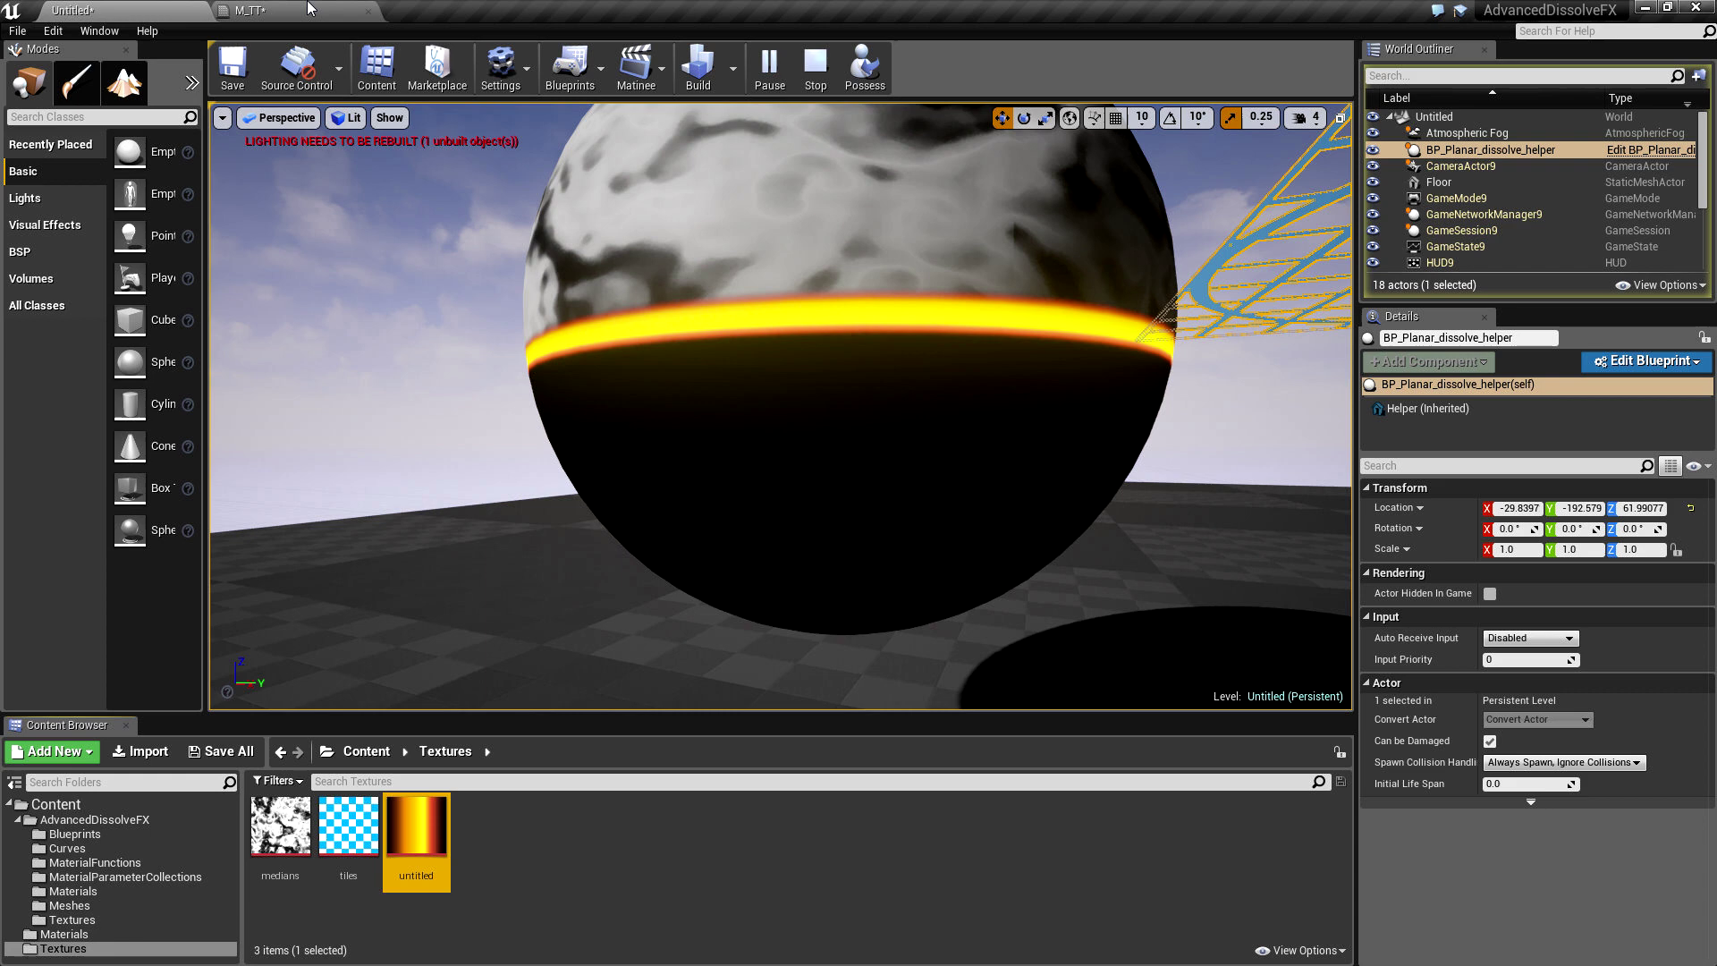
Step: Open M_TT_Inst and assign the untitled texture as PlaDis_ramp_texture
click(62, 934)
double_click(331, 824)
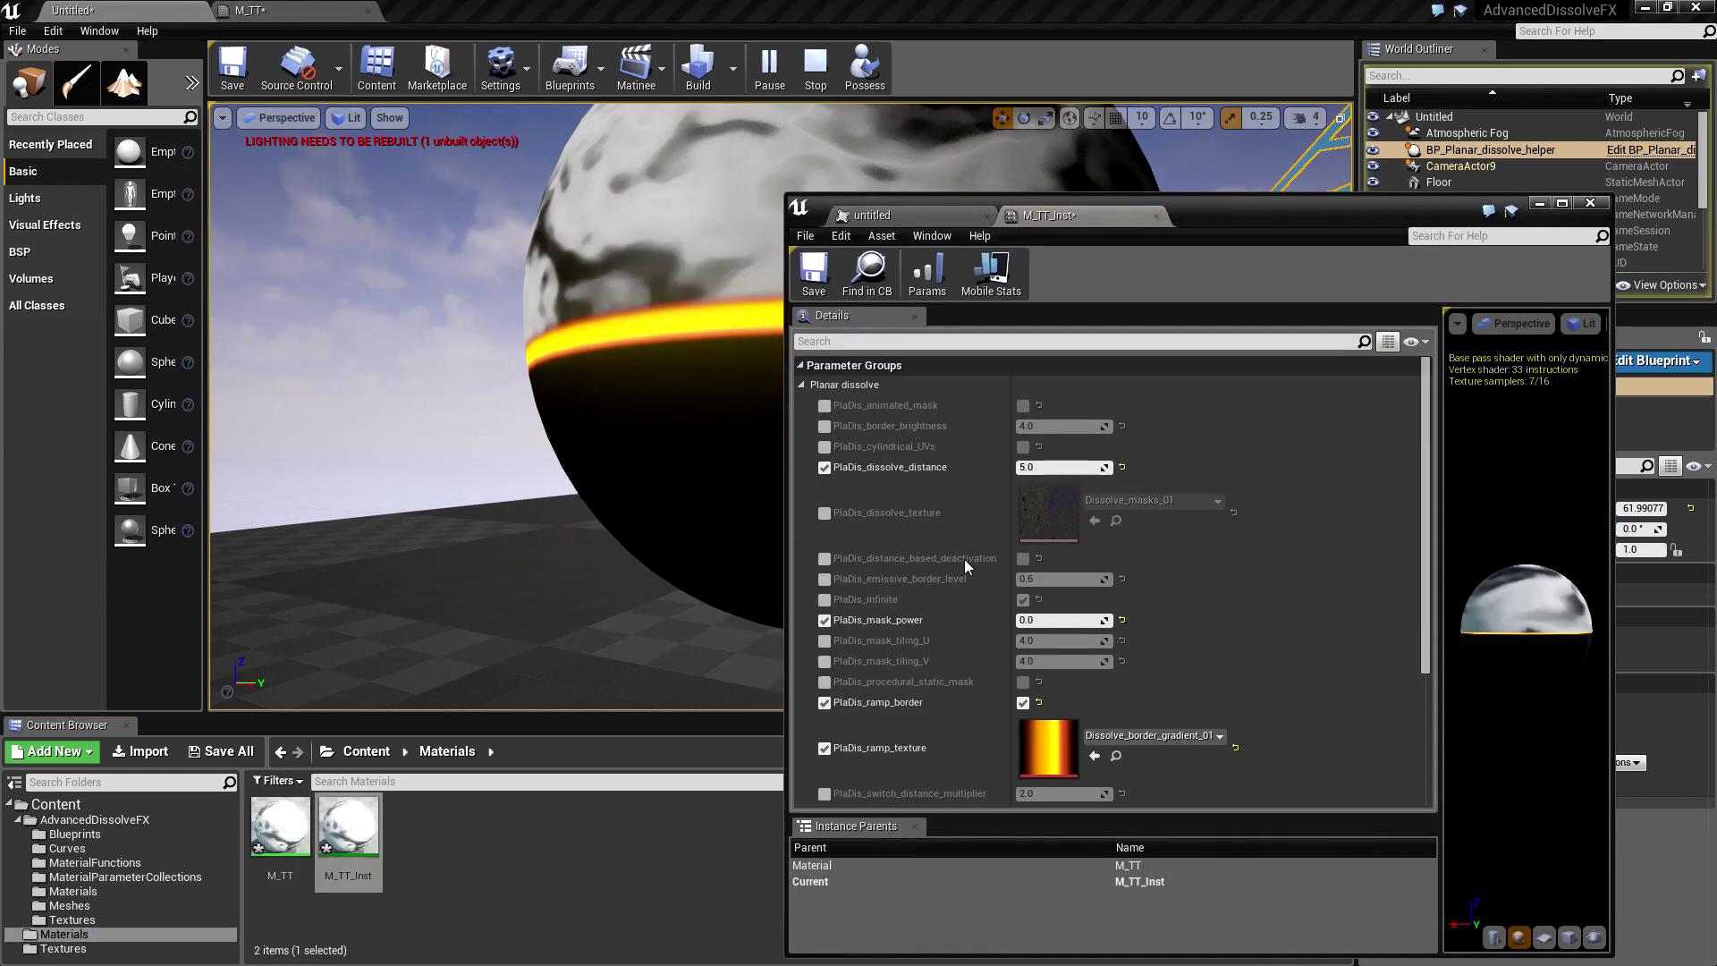
click(62, 948)
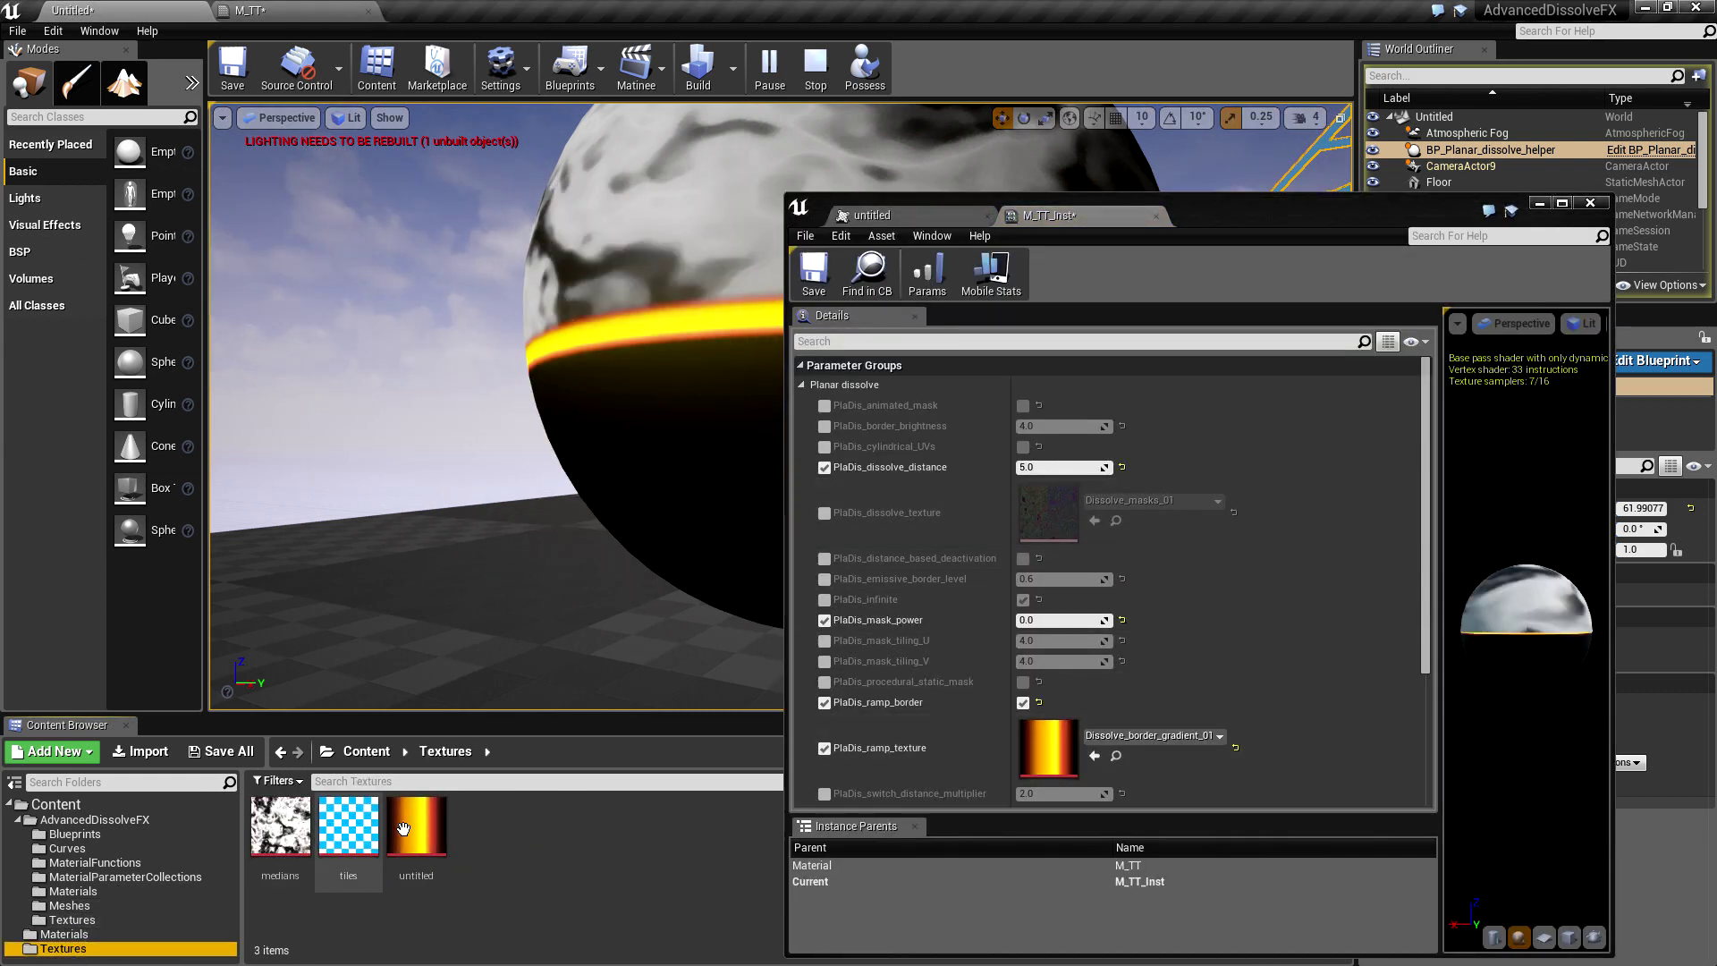
click(415, 827)
click(1095, 756)
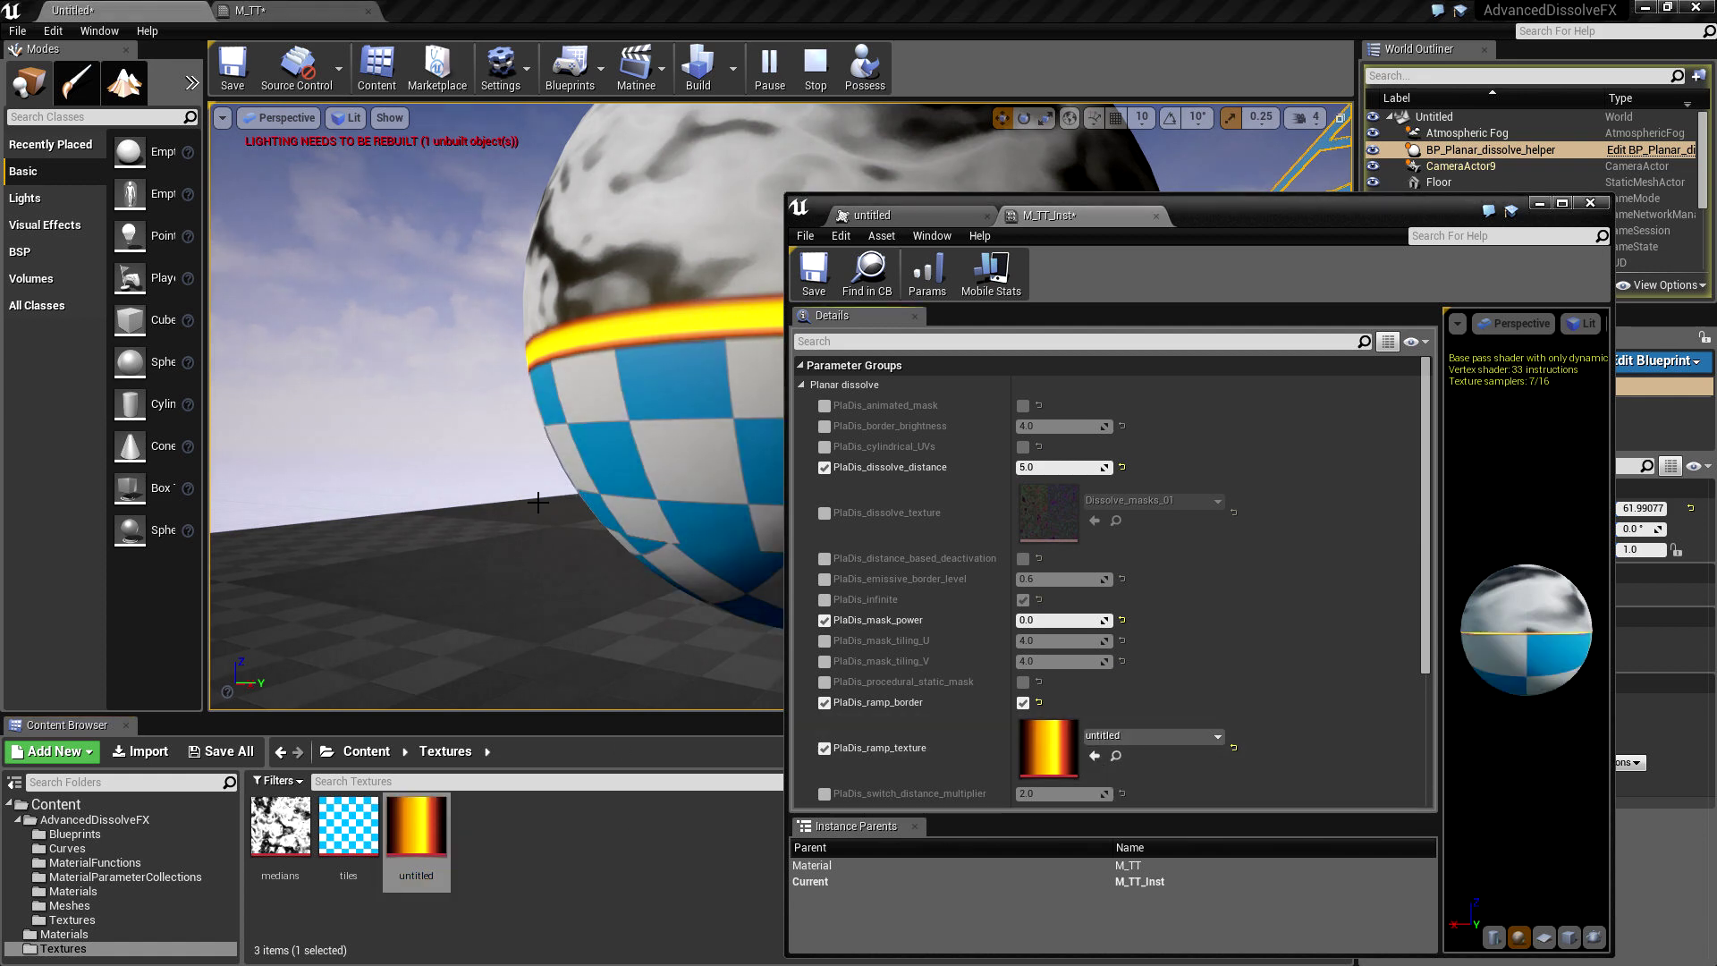
right_drag(537, 502, 537, 503)
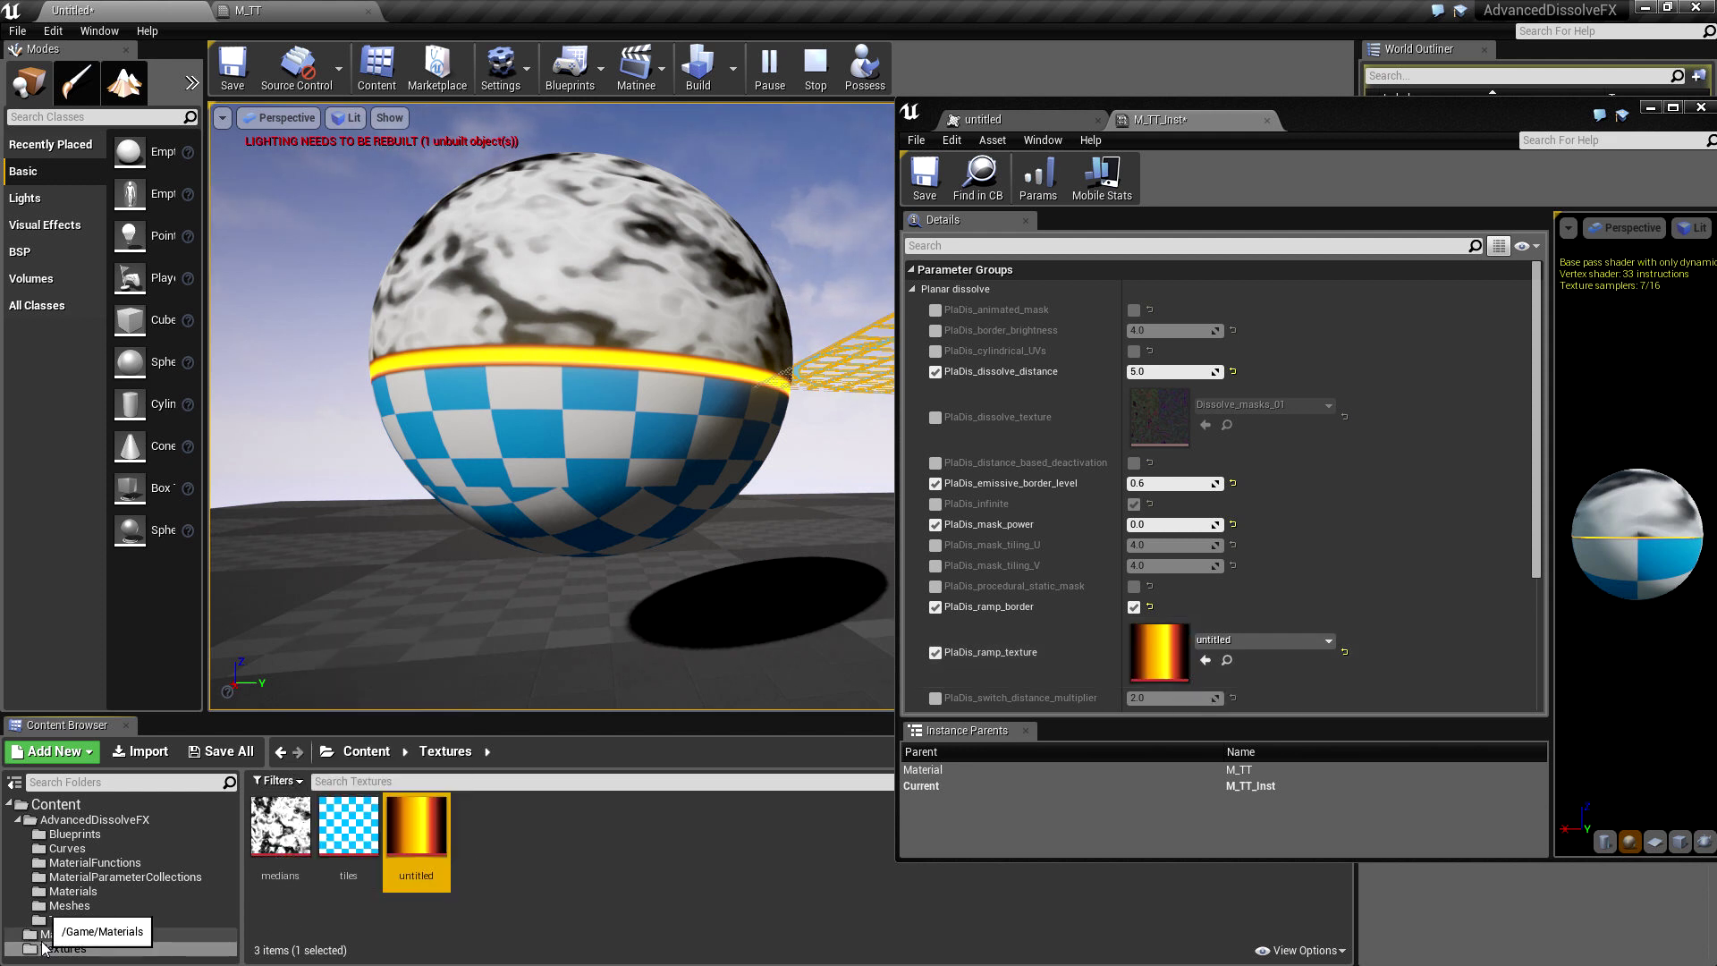
click(83, 912)
click(90, 919)
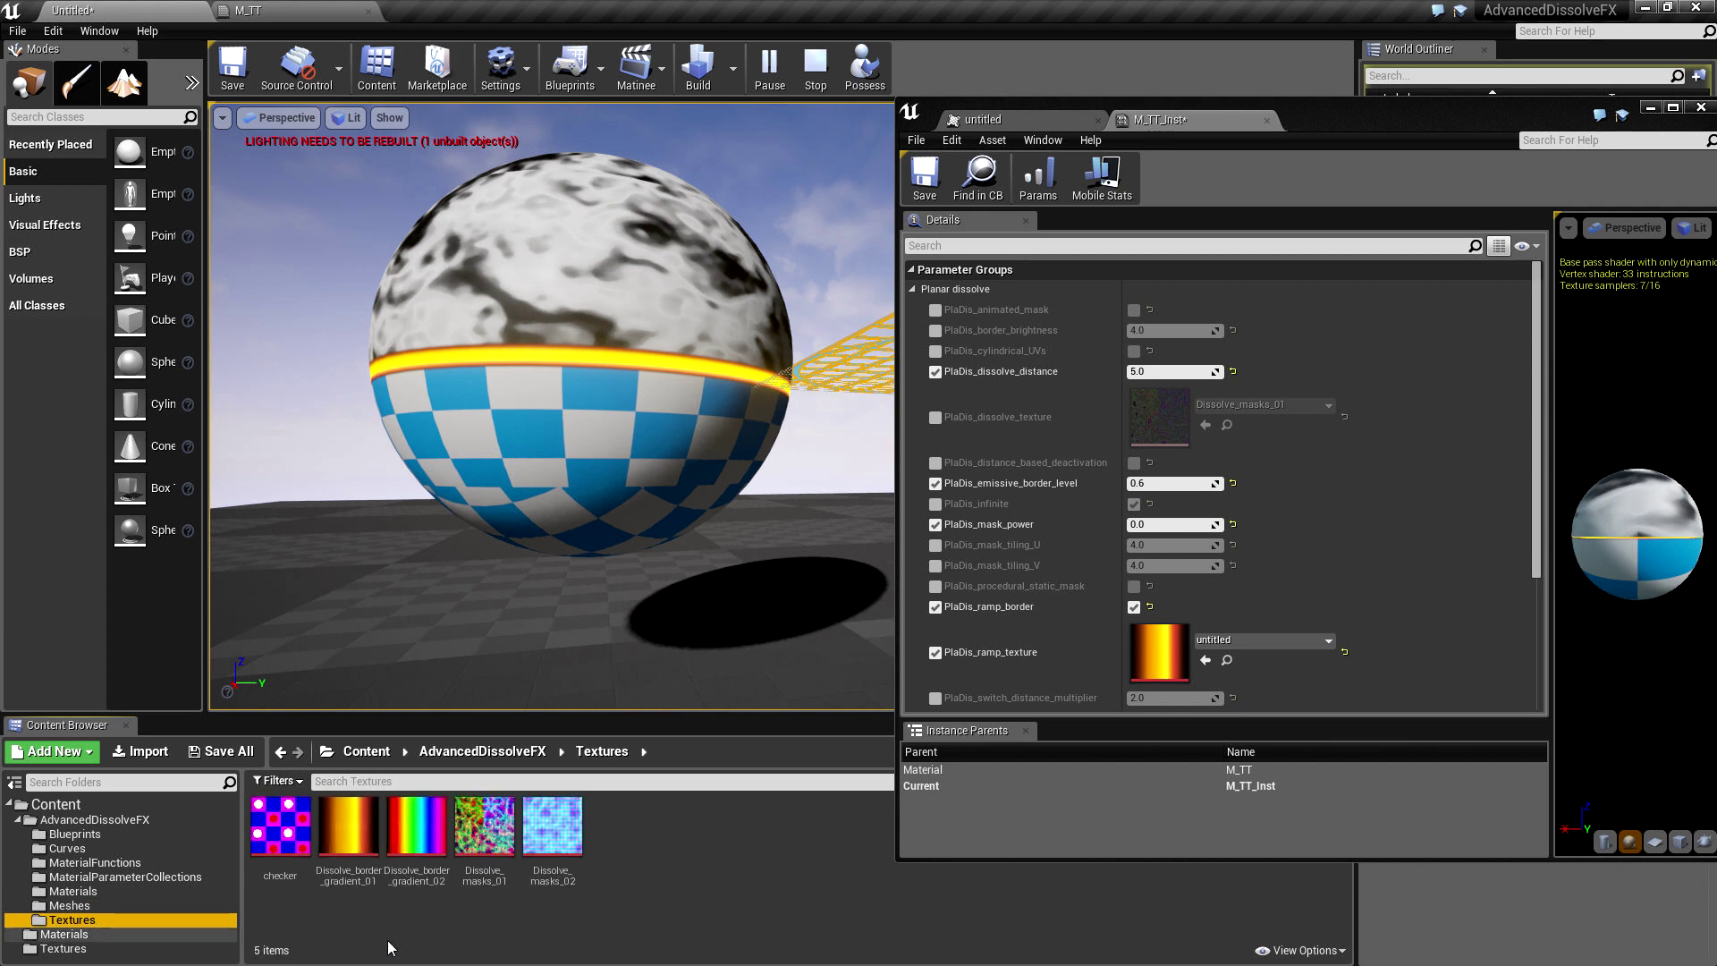
click(416, 830)
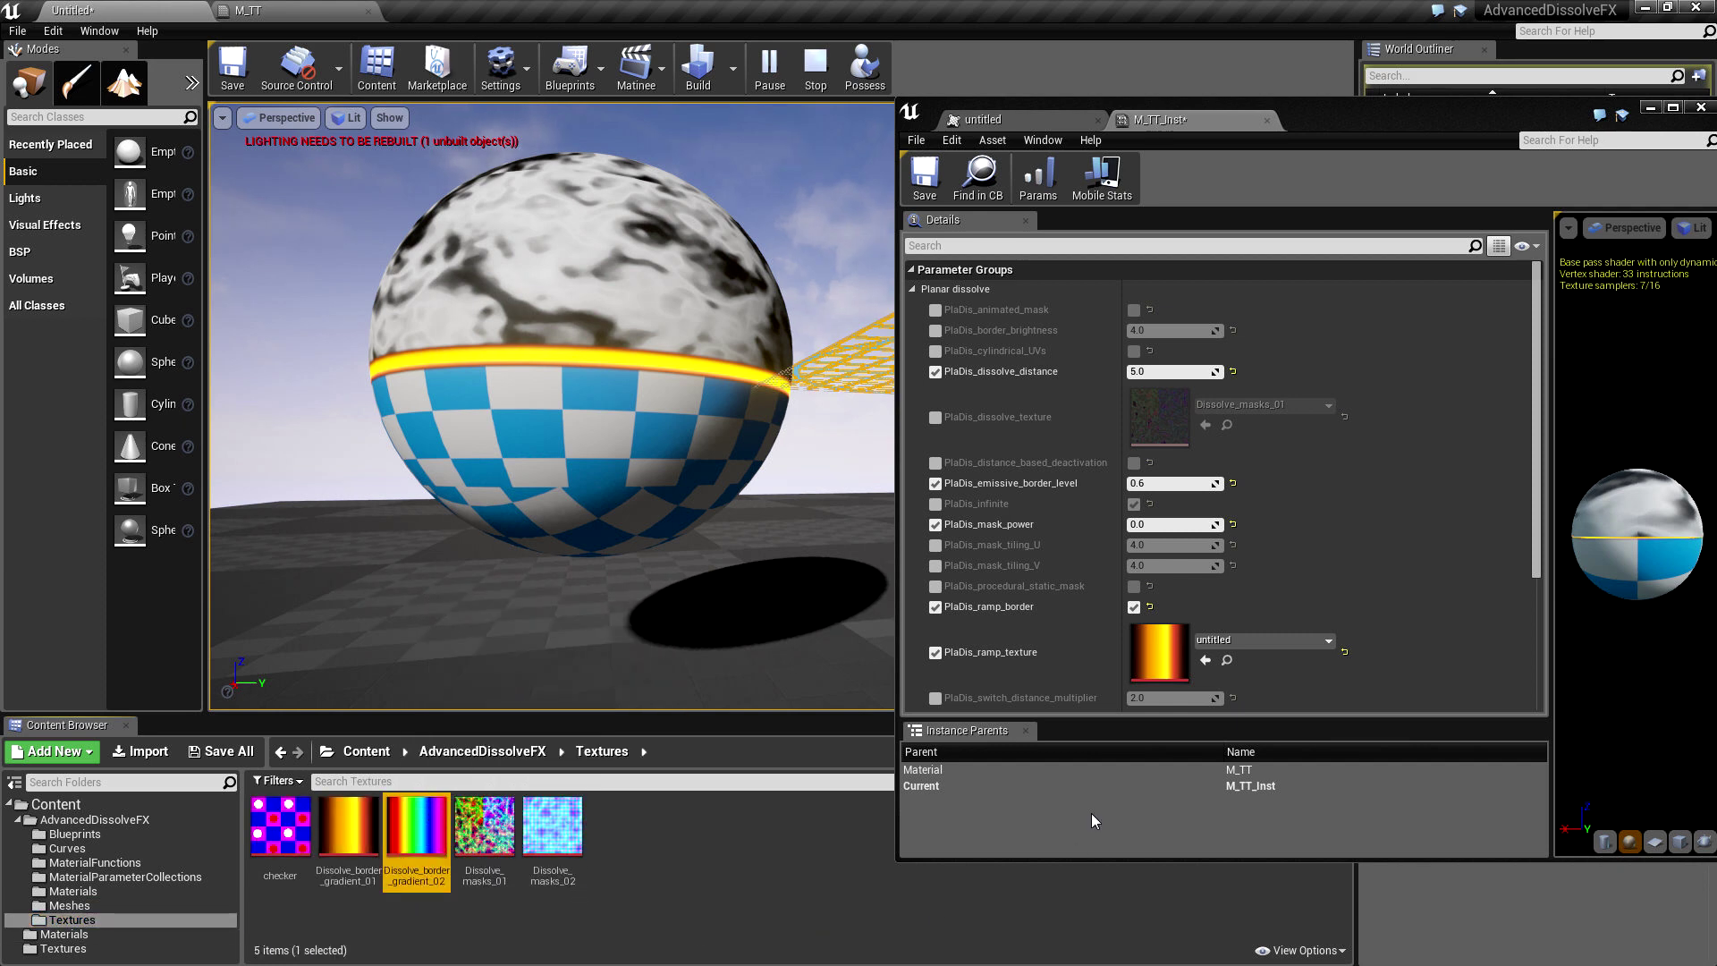
click(1205, 660)
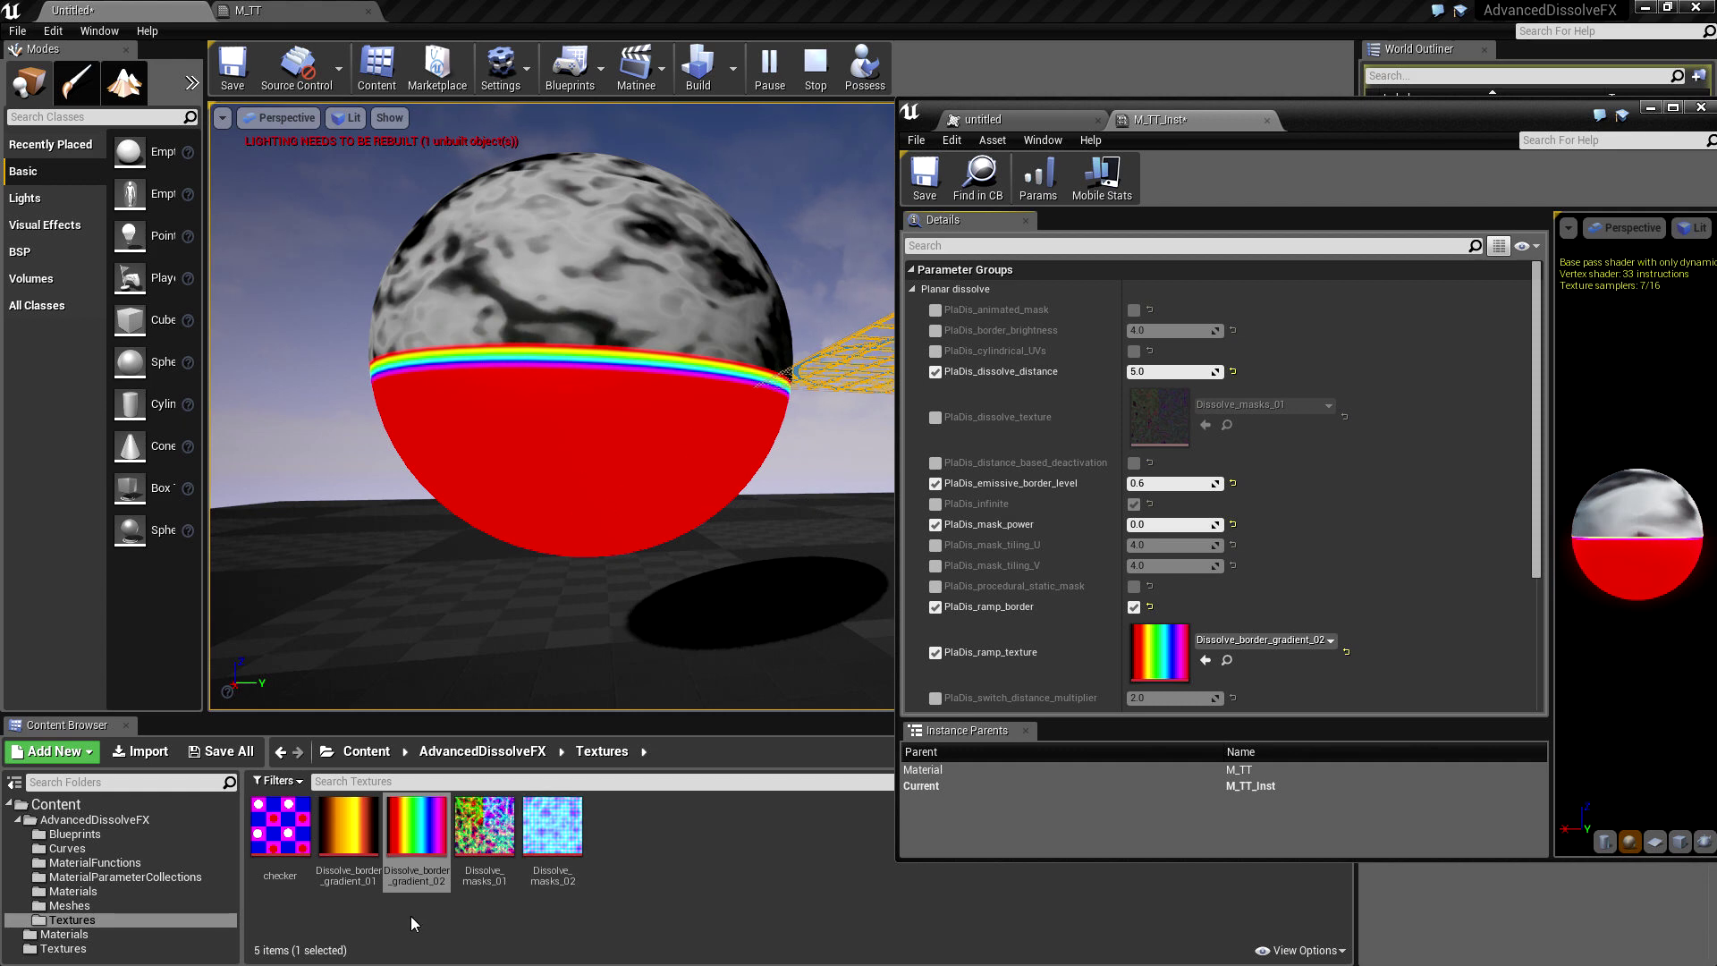
click(45, 948)
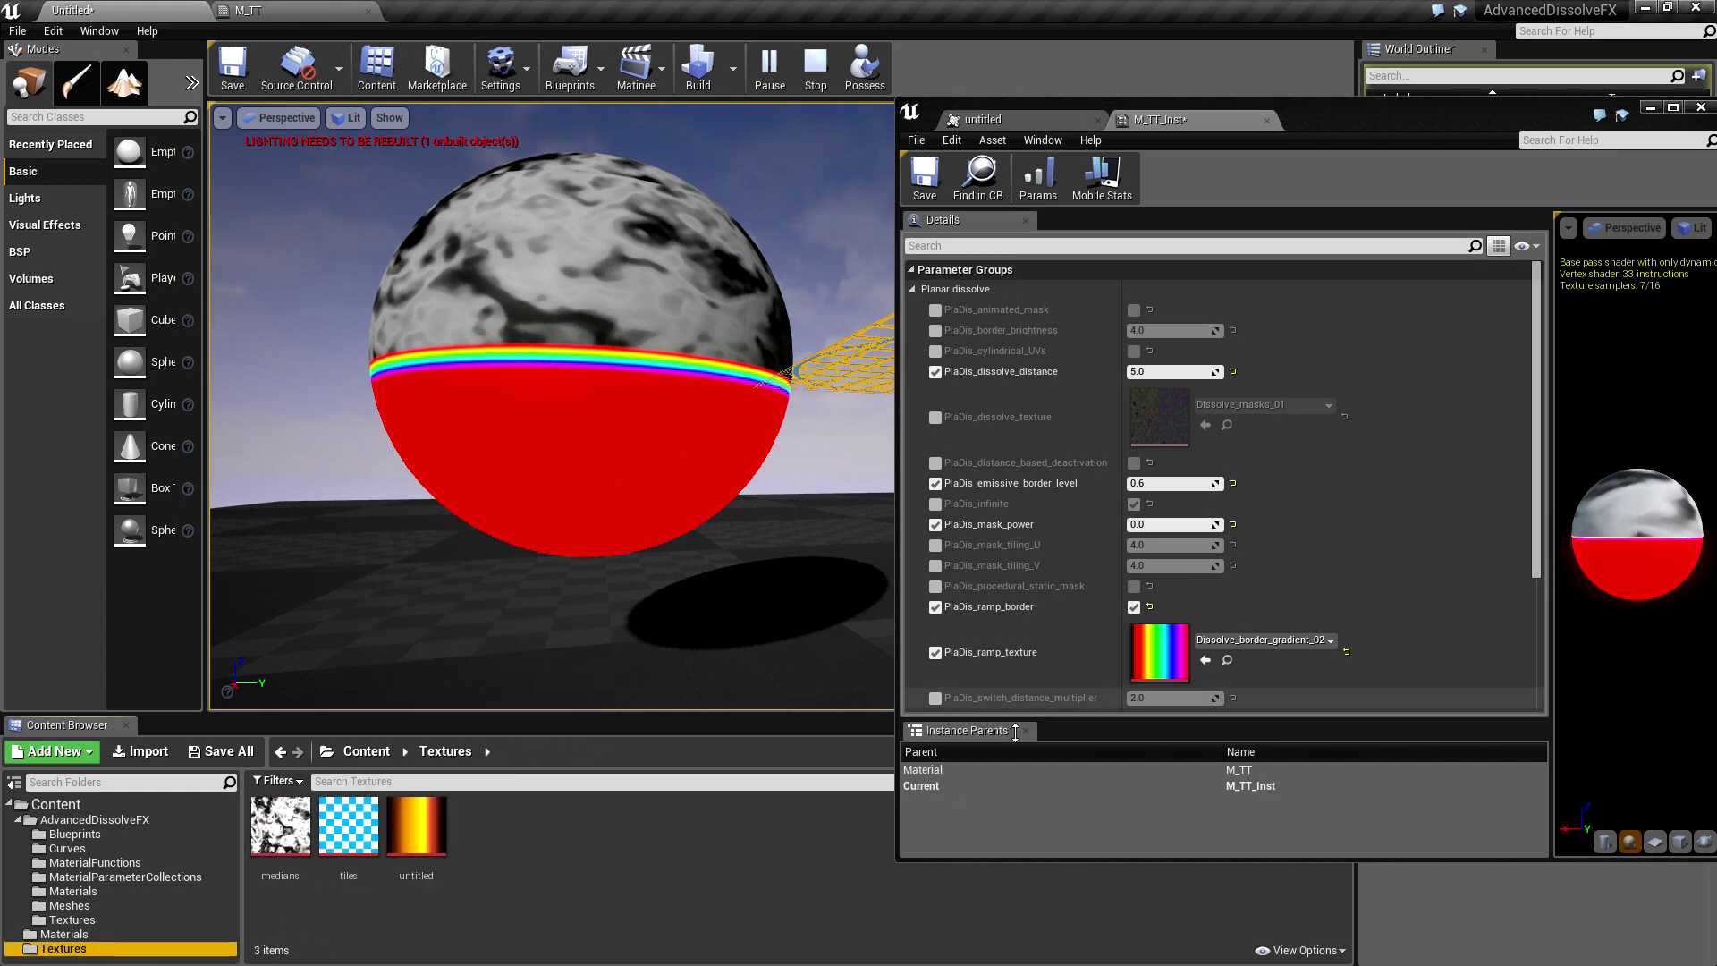
click(416, 830)
click(1204, 661)
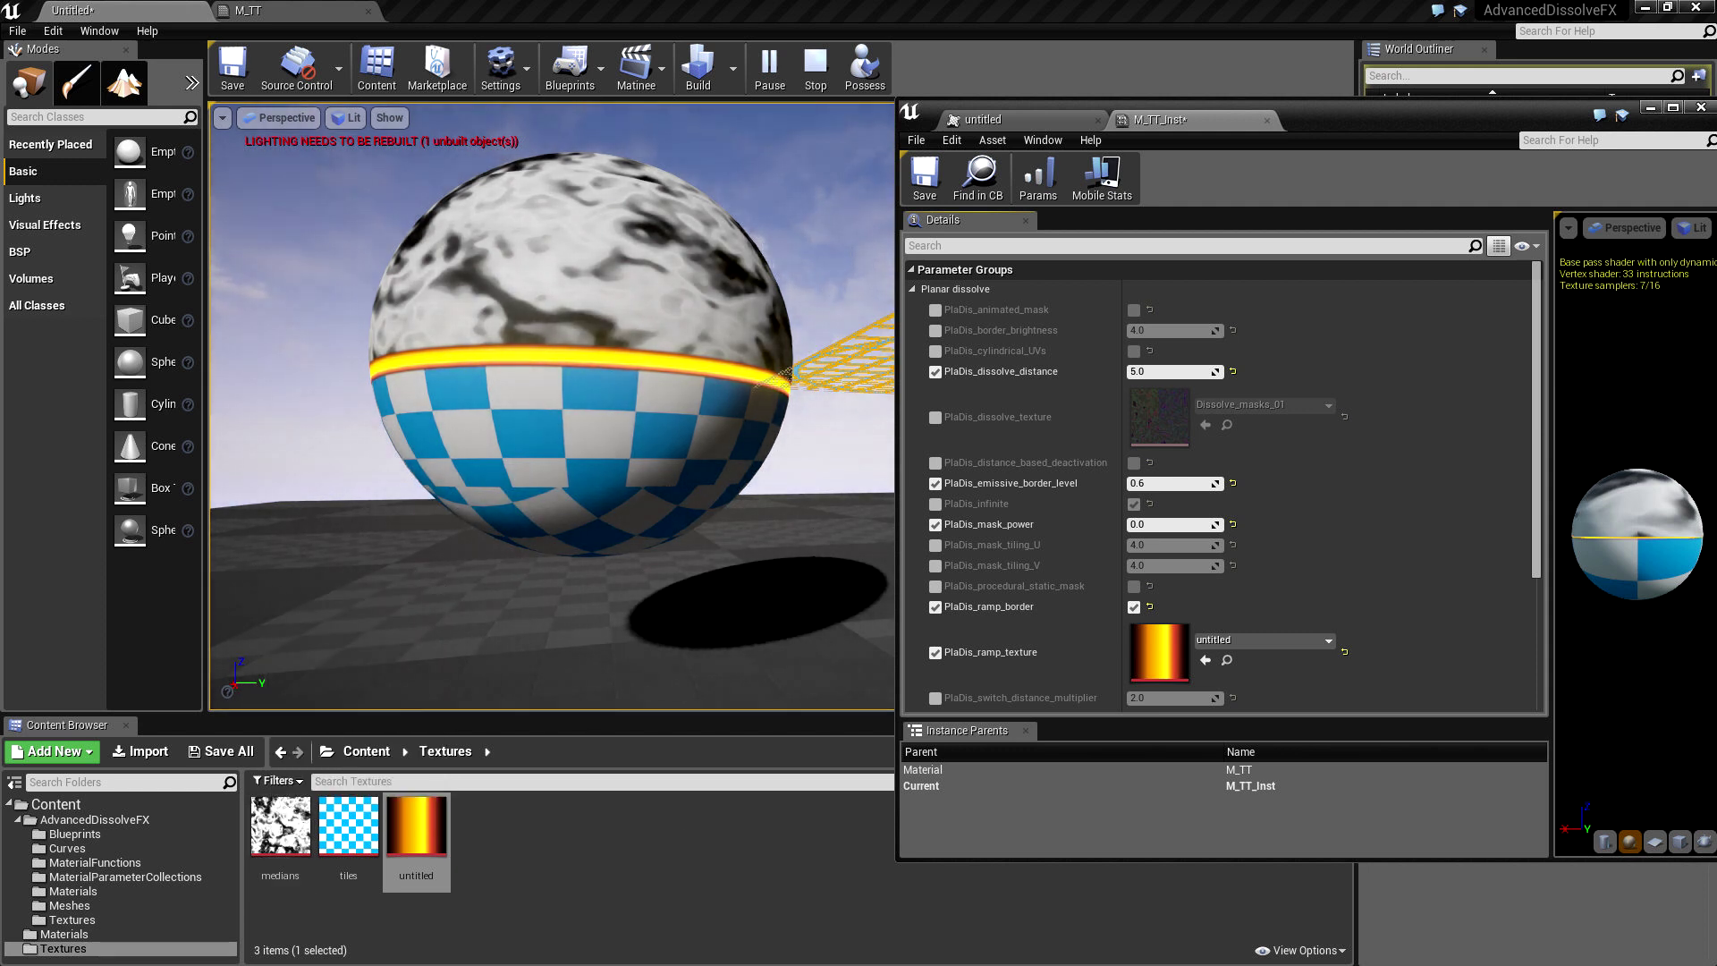
click(1162, 483)
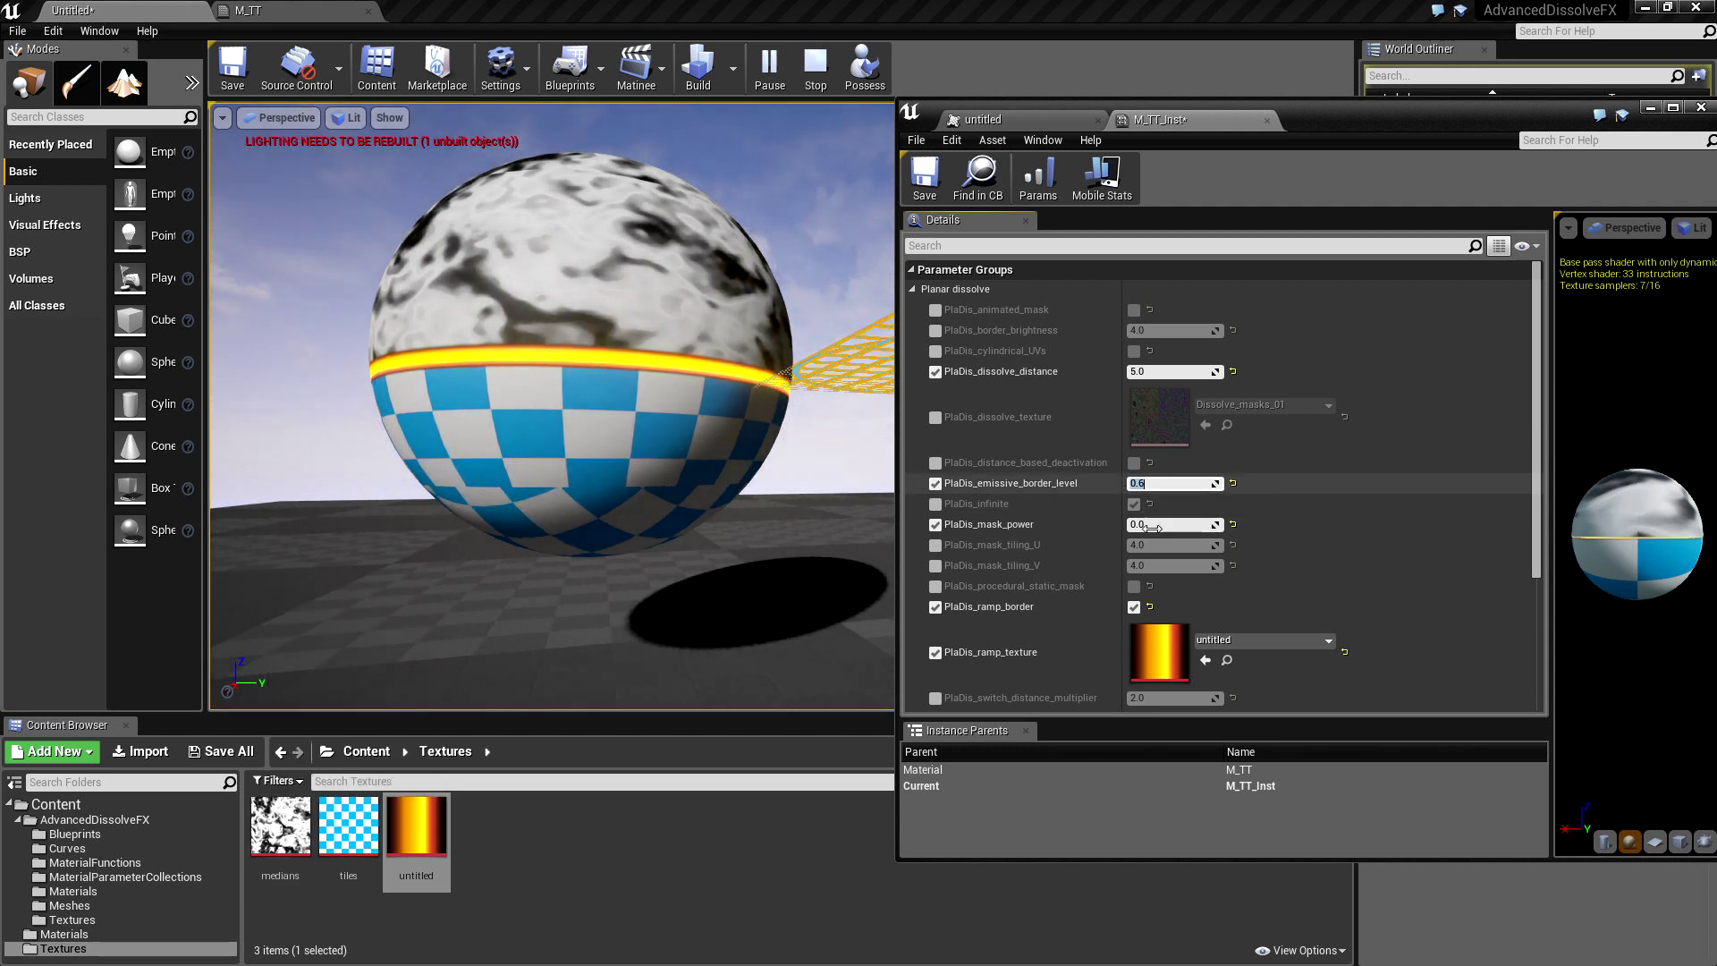
click(69, 935)
click(268, 10)
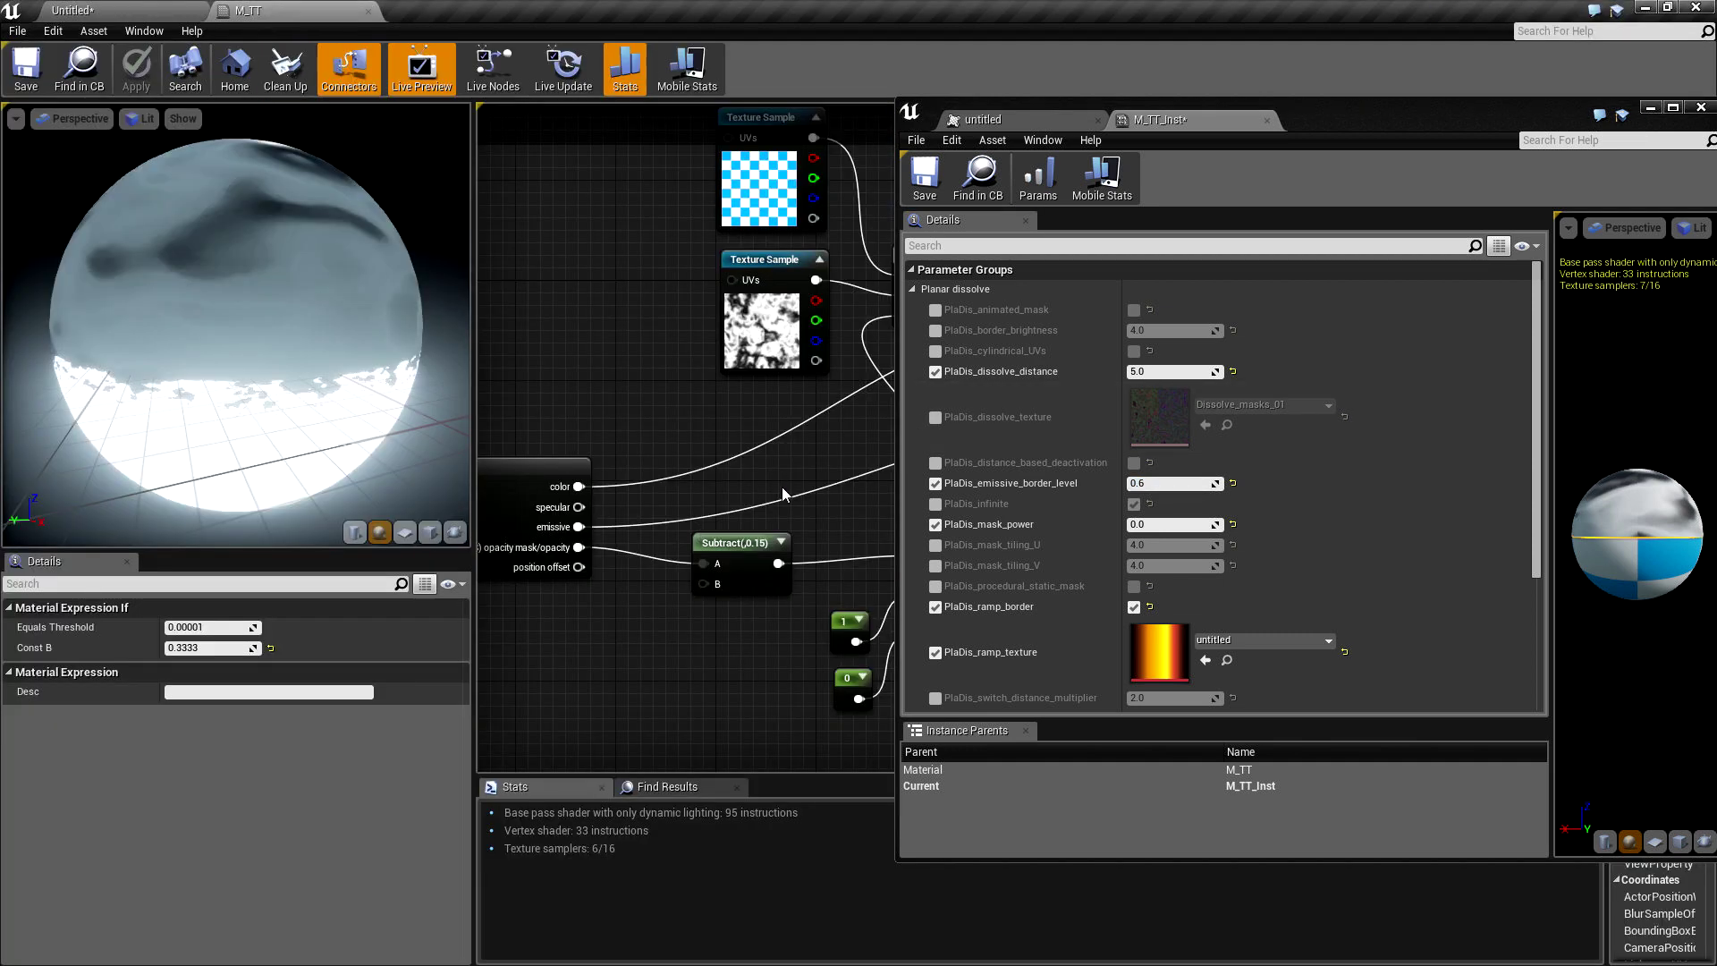
right_drag(699, 609, 561, 646)
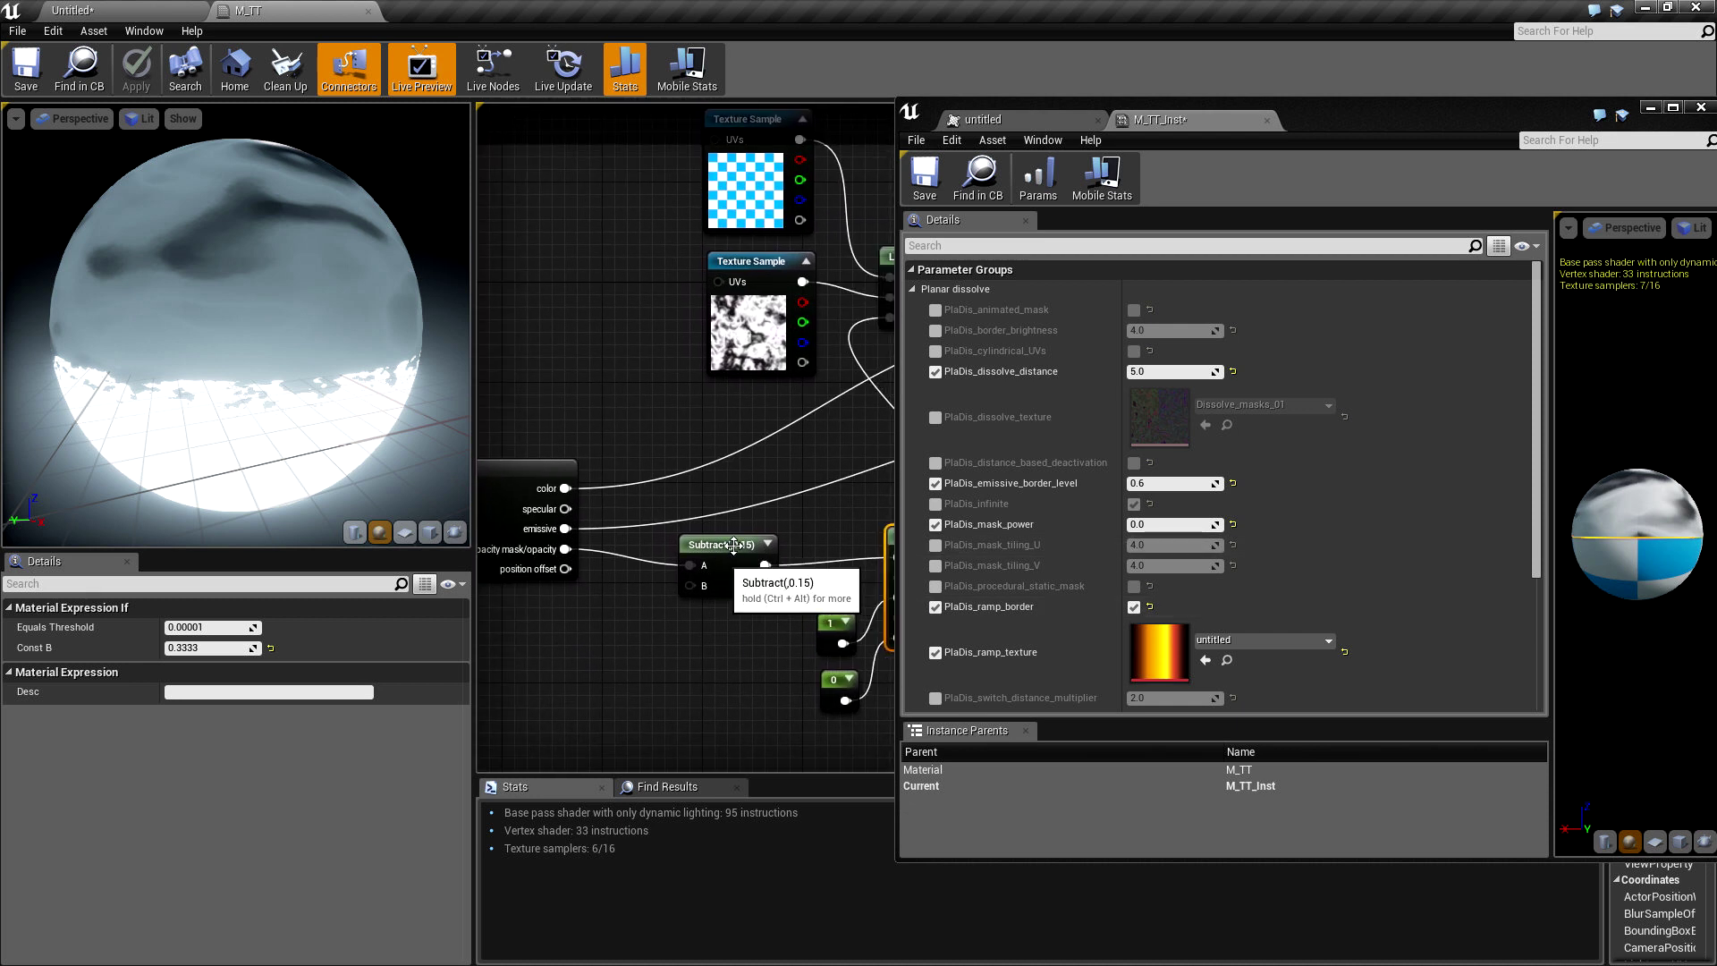
Step: Set PlaDis_emissive_border_level to 0.4833, then drag it up to about 0.639263
click(119, 10)
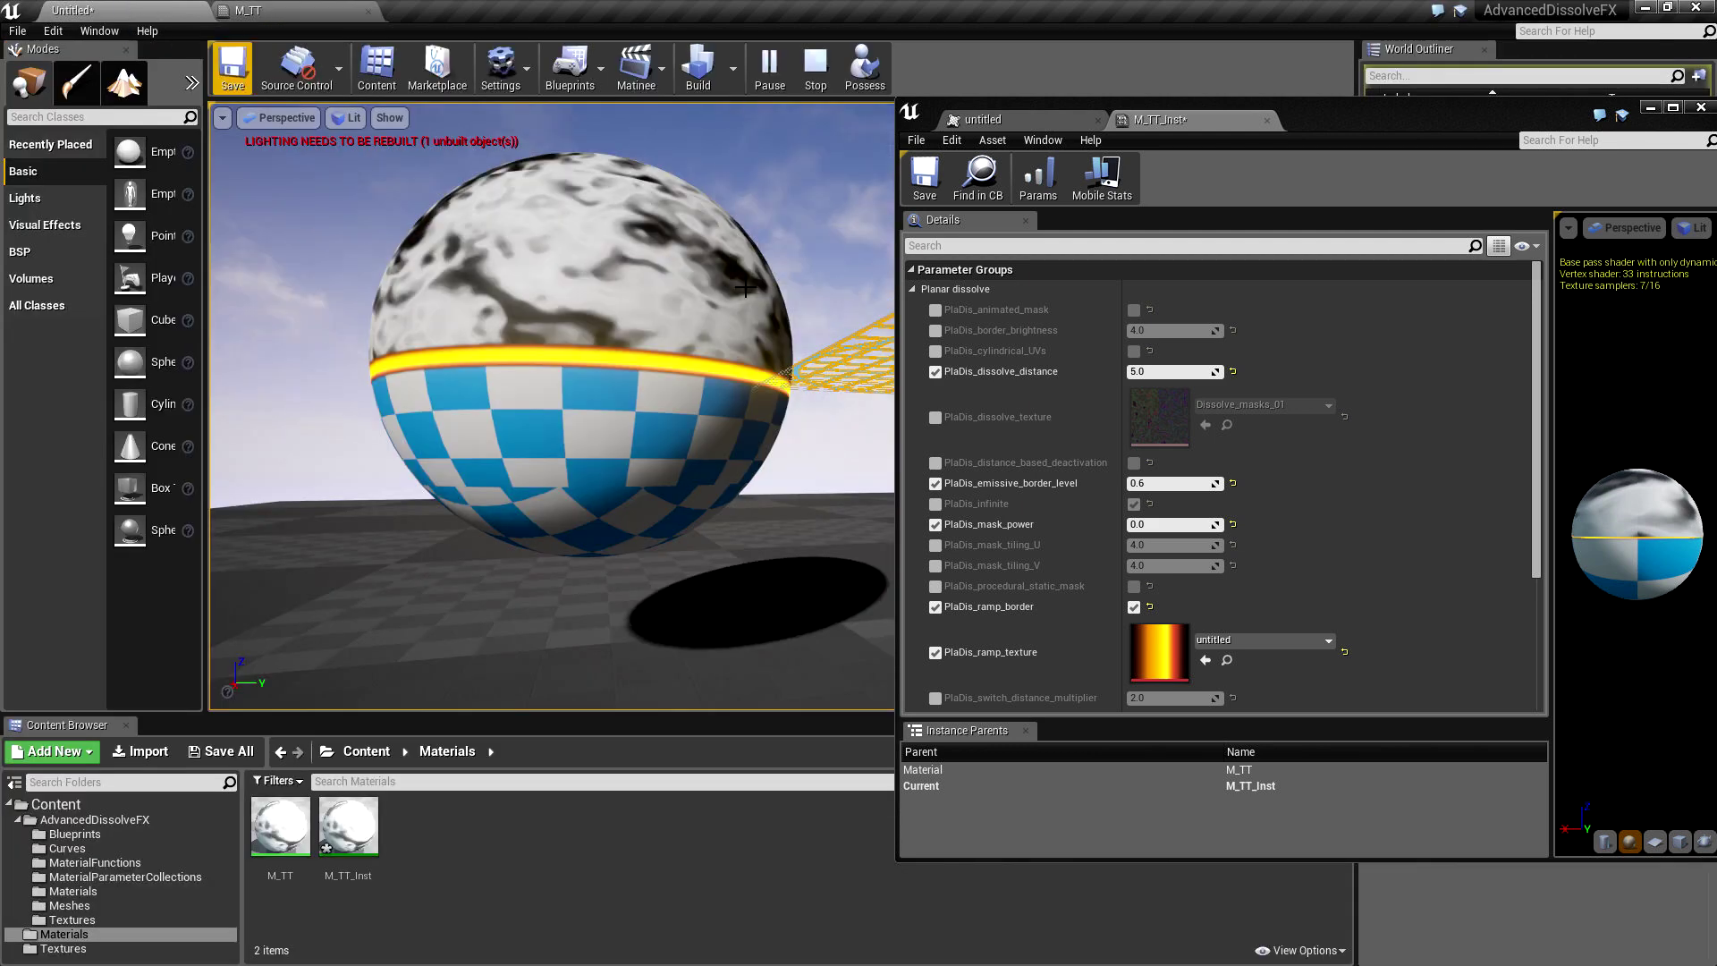
click(1153, 485)
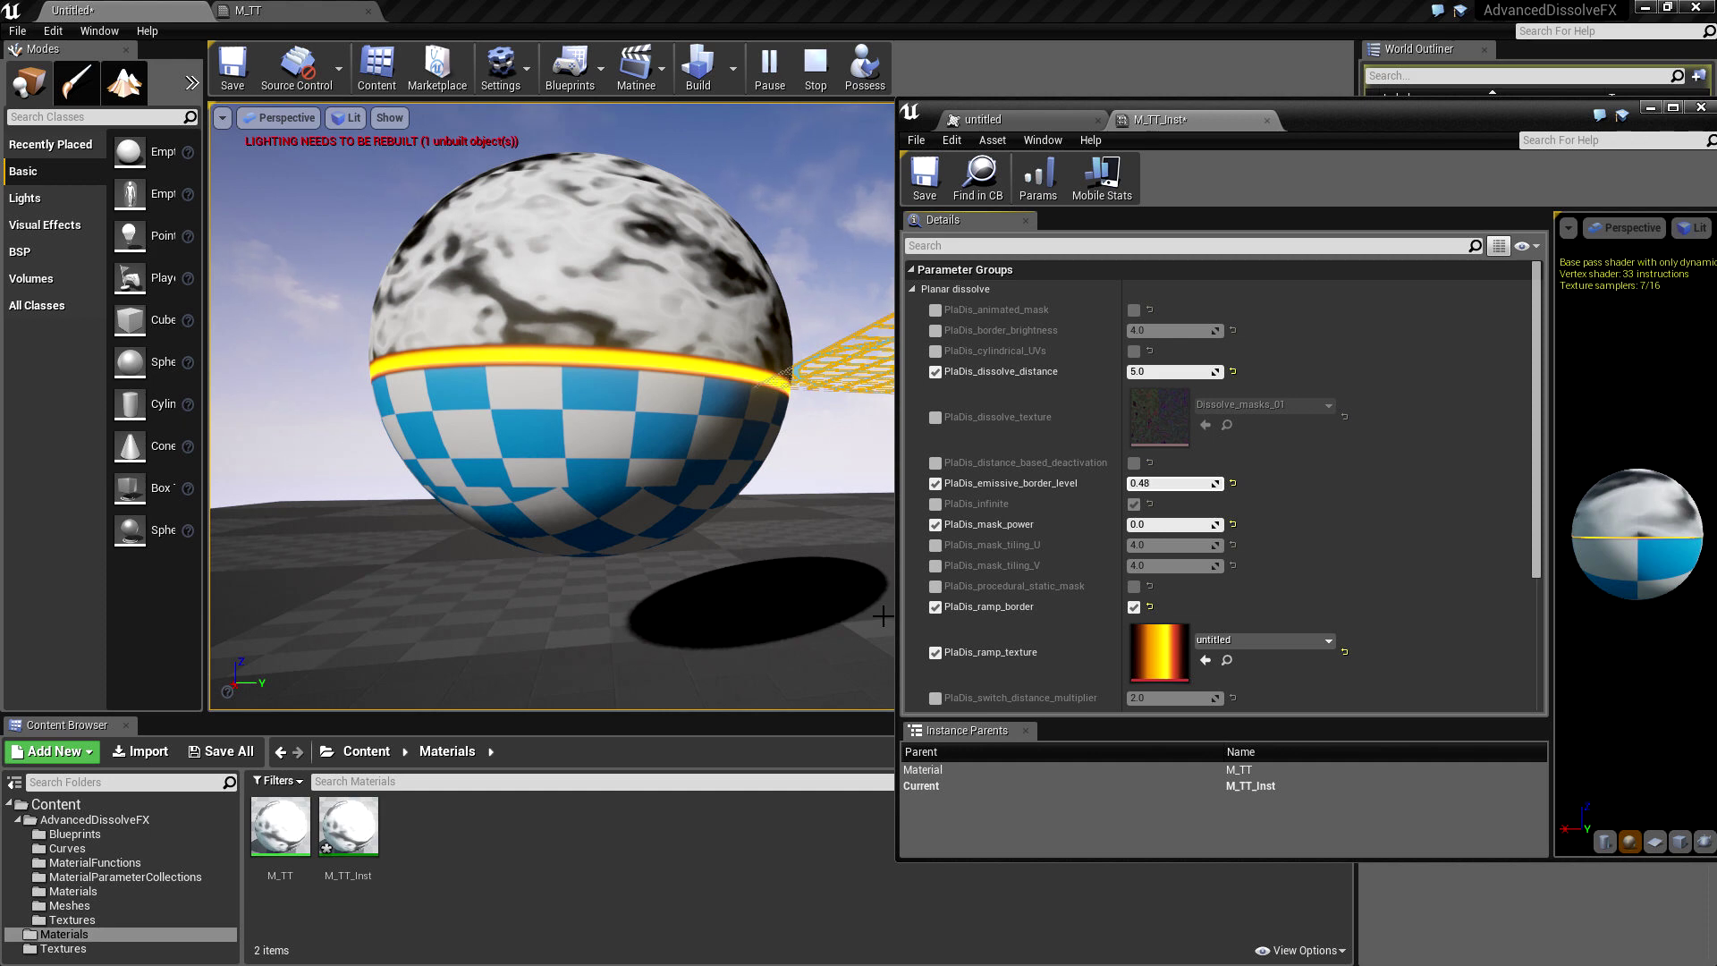
text(0.4833)
key(Return)
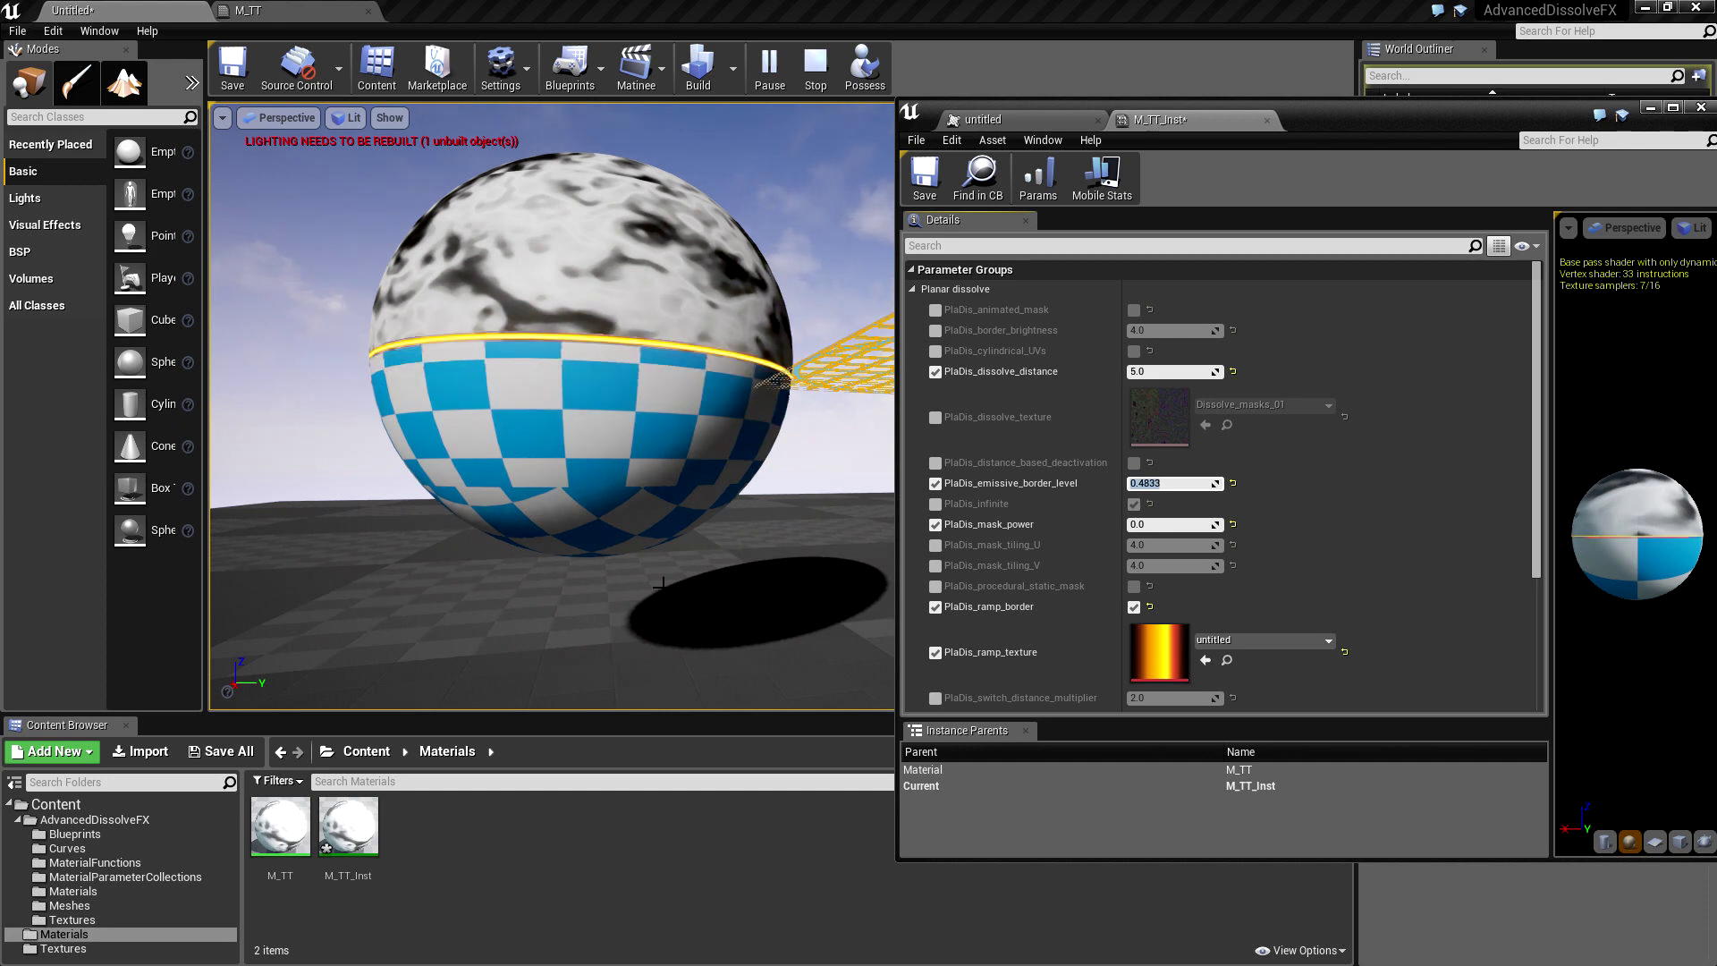
drag(490, 381, 504, 324)
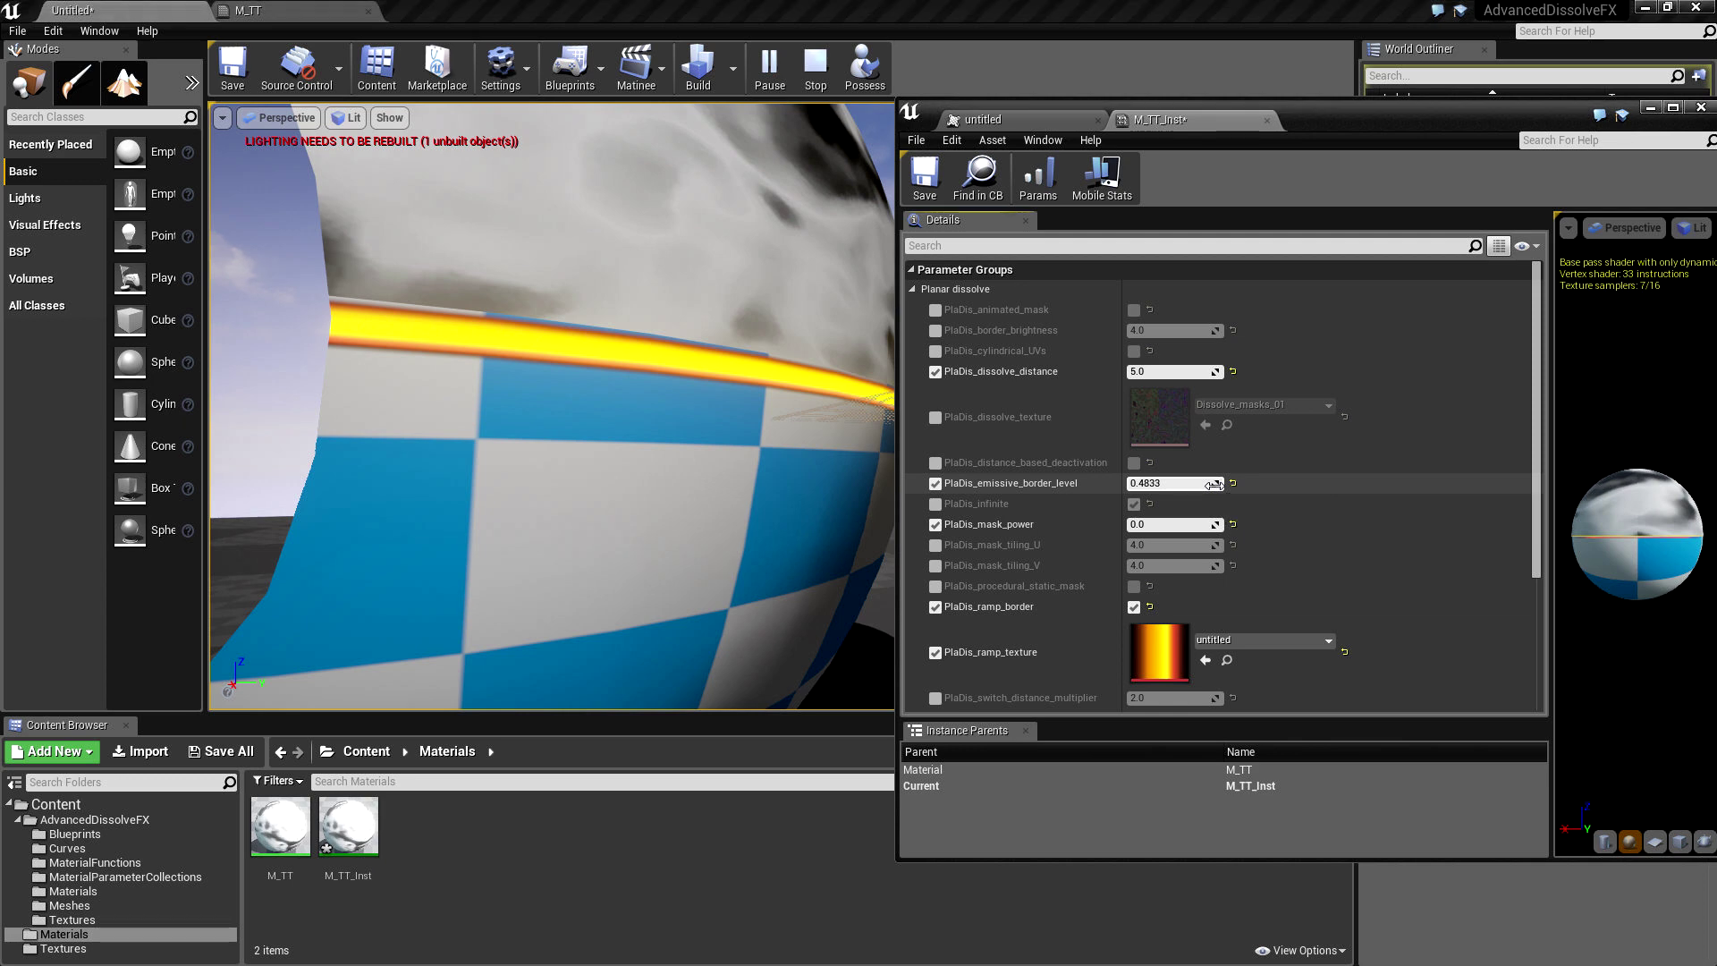
drag(1214, 485, 1249, 485)
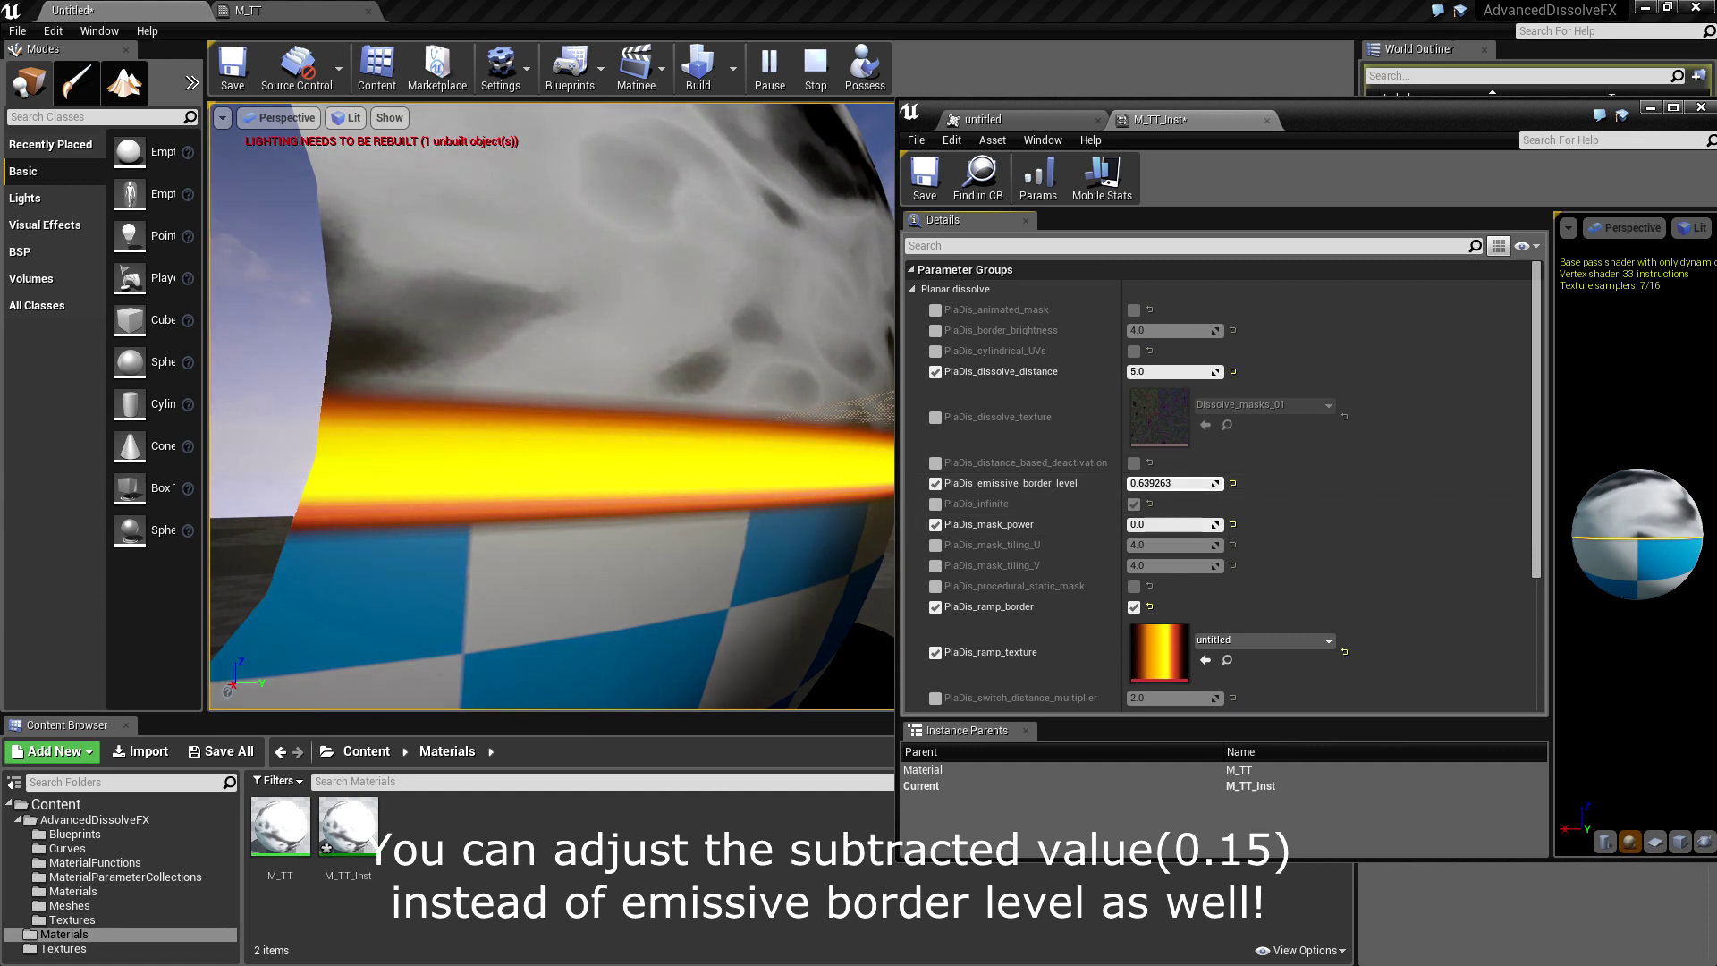
scroll(683, 483, down, 5)
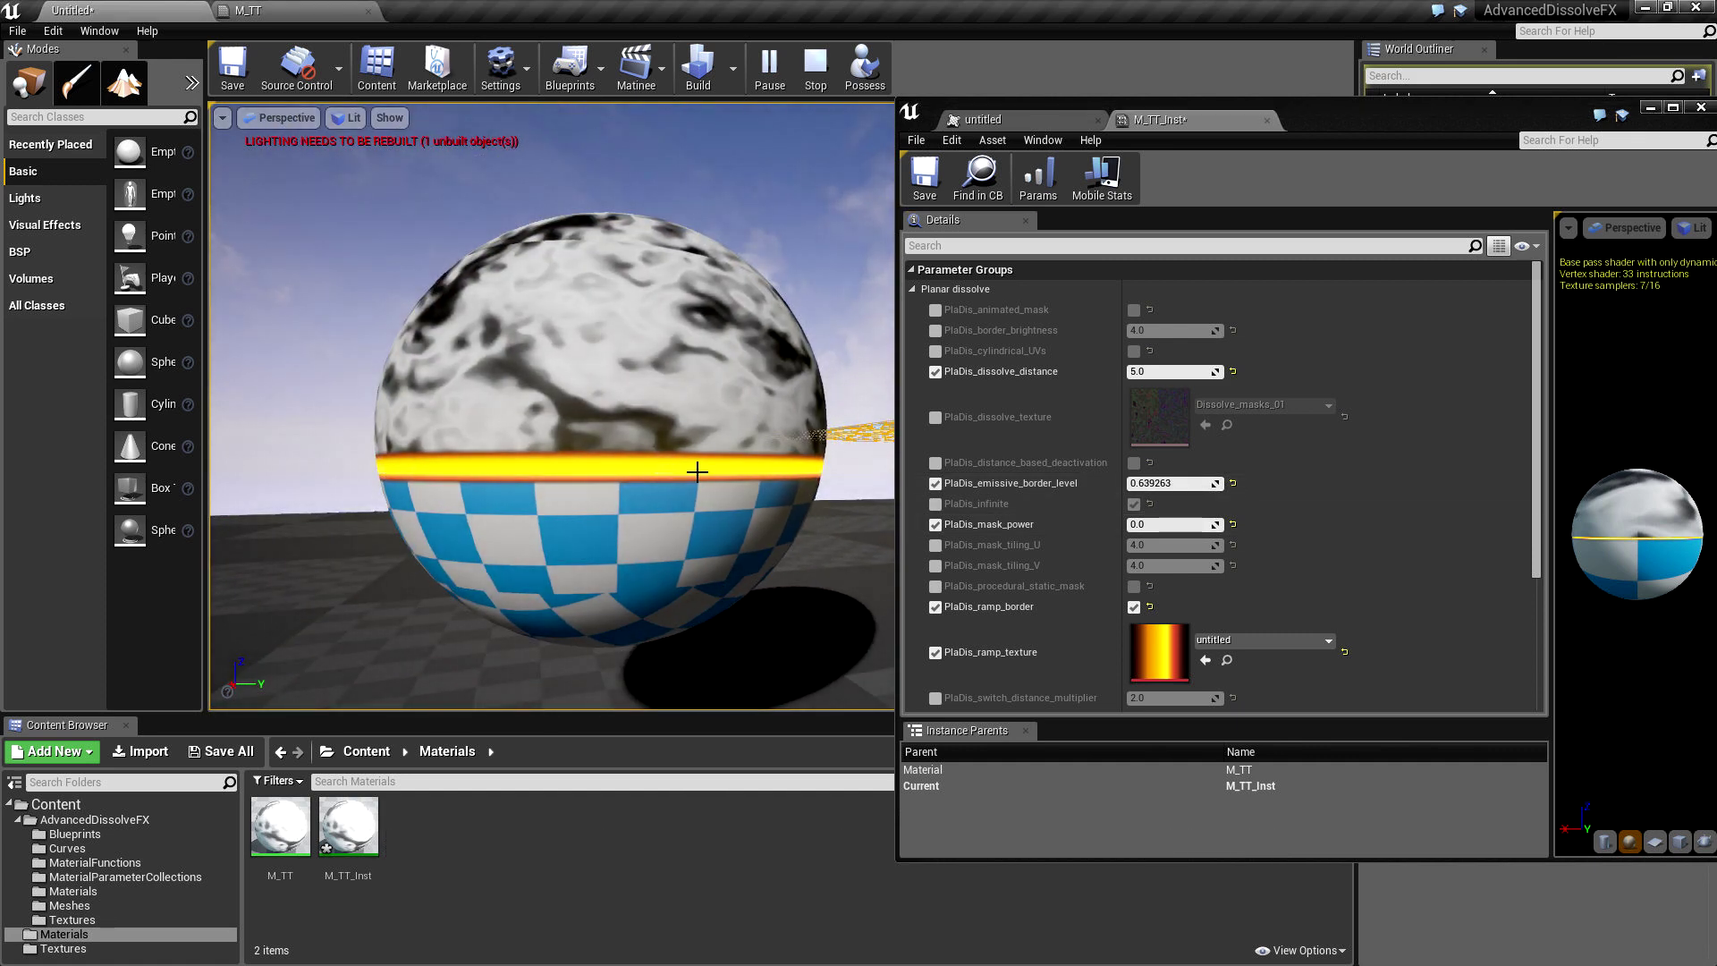